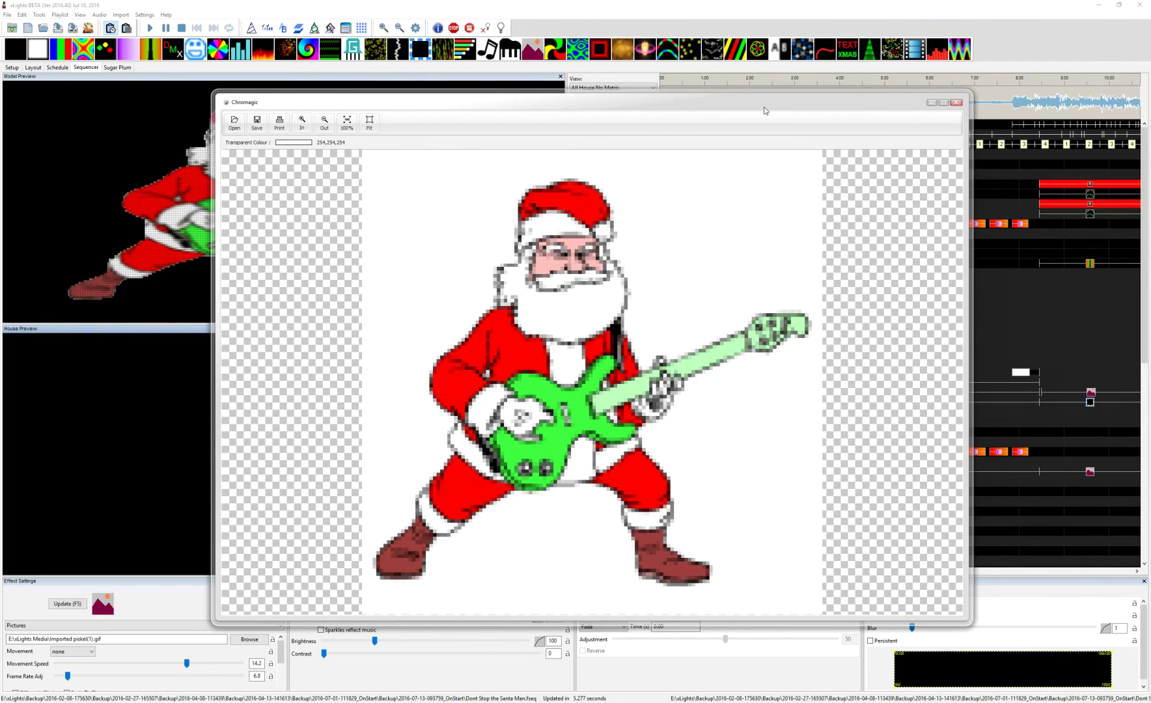
# - Make the white background around the Santa guitarist transparent in Chromagic and close its window
pyautogui.moveTo(762, 106); pyautogui.dragTo(733, 79)
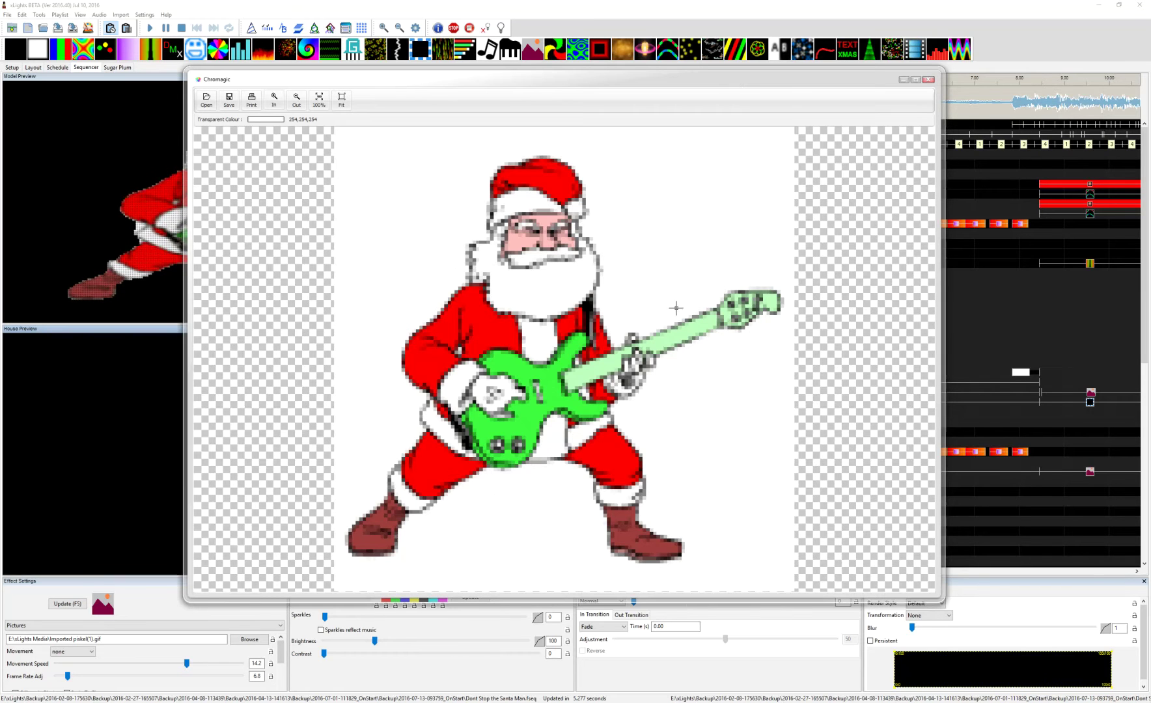
pyautogui.click(391, 219)
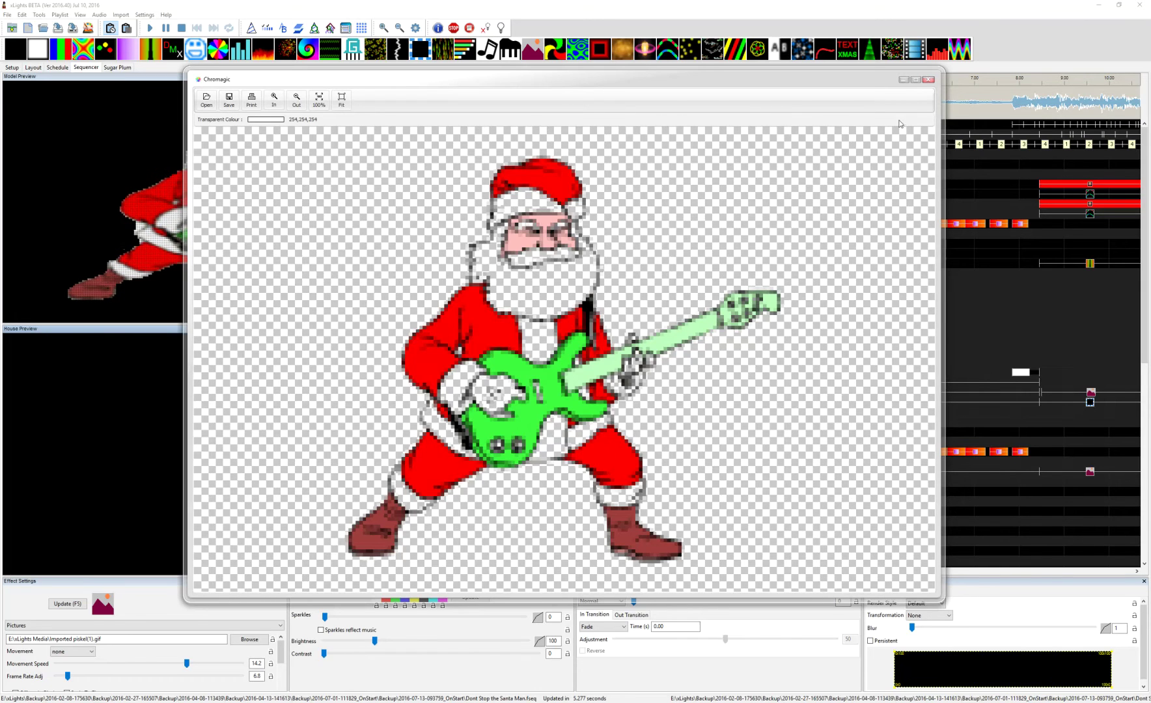
pyautogui.click(928, 78)
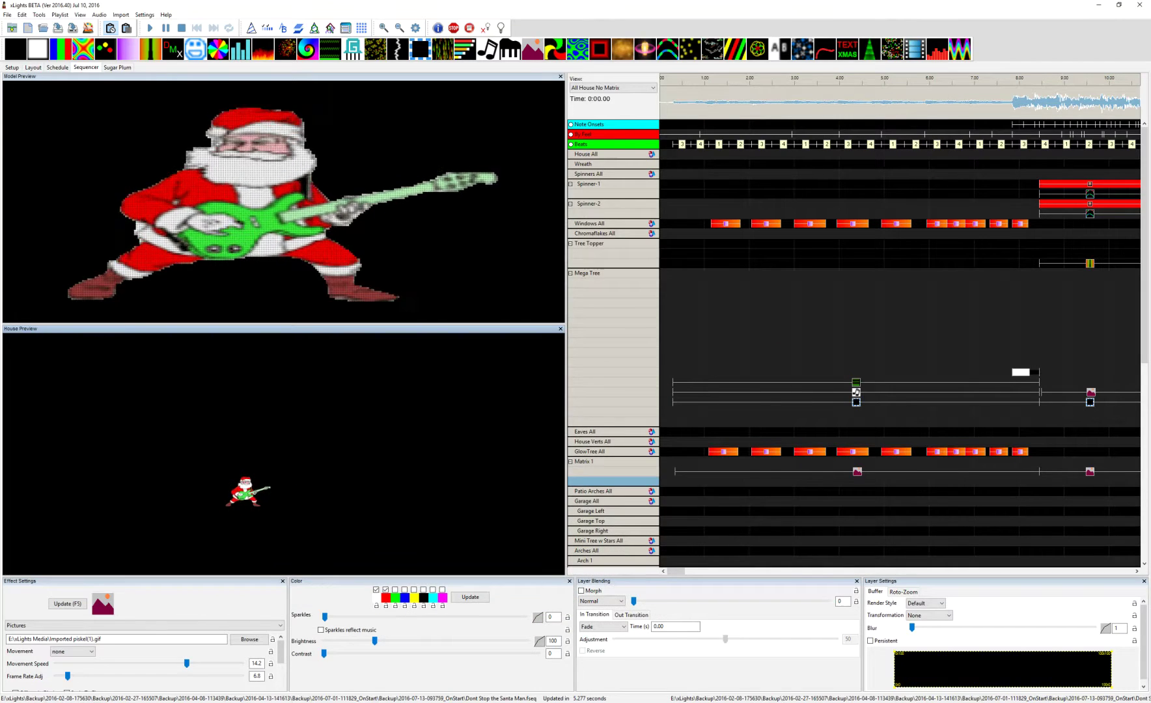
# - Switch to Piskel in the browser and fill the first frame's white background with black using the paint bucket
pyautogui.hotkey('alt', 'Tab')
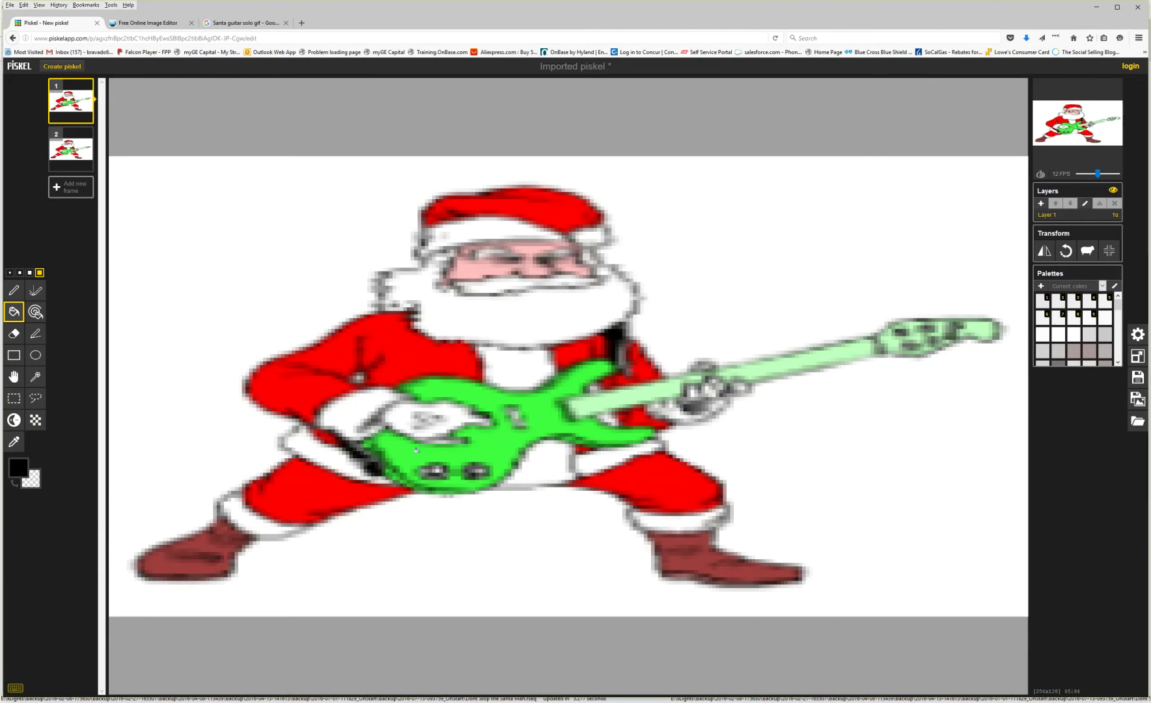
pyautogui.click(11, 446)
pyautogui.click(13, 312)
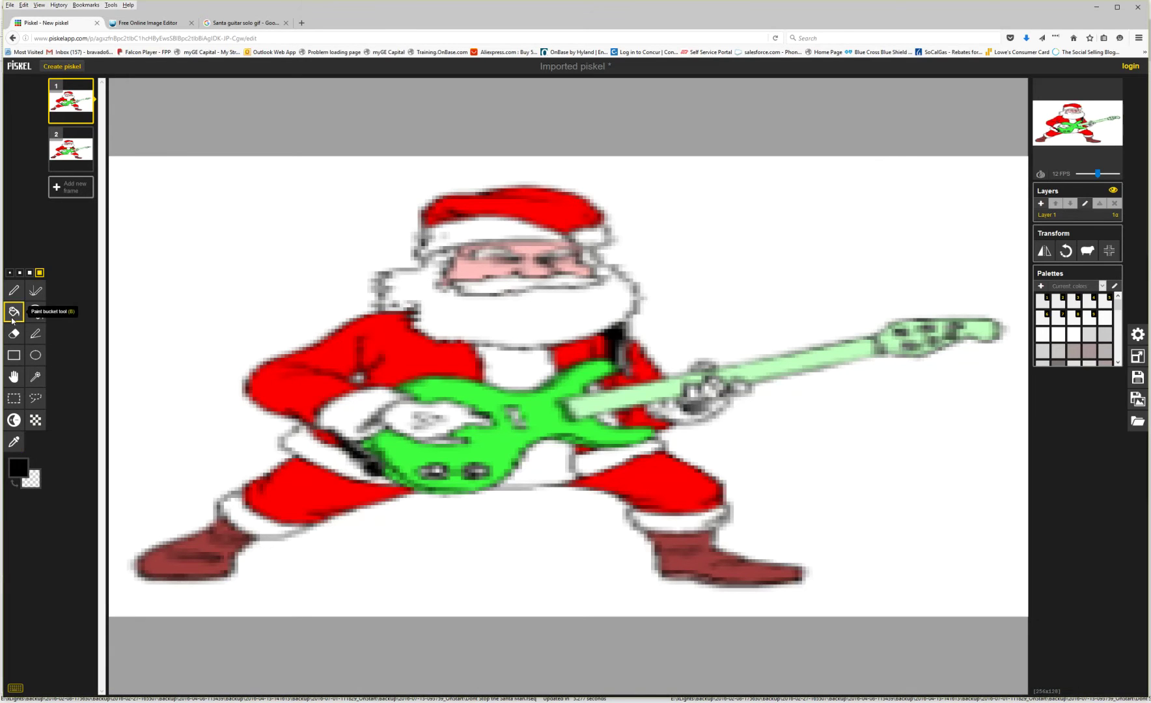
pyautogui.click(200, 232)
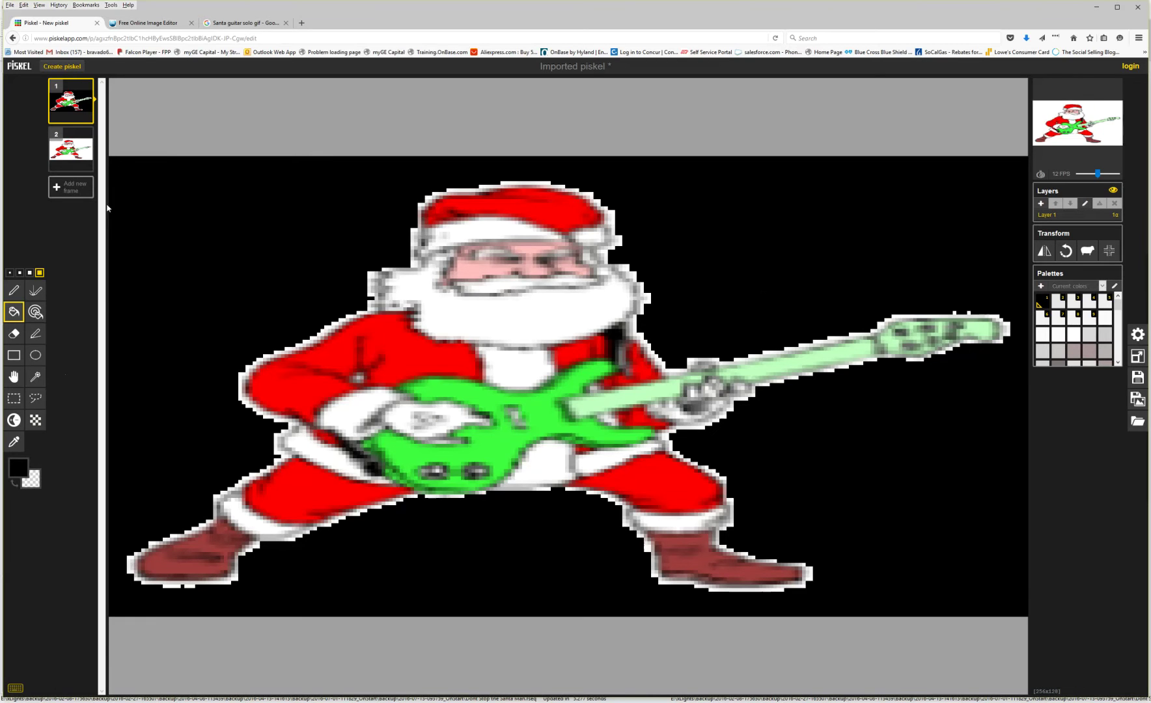
# - Switch to Free Online Image Editor and try to make the Santa picture's white background transparent with a 0% fuzz factor
pyautogui.click(159, 28)
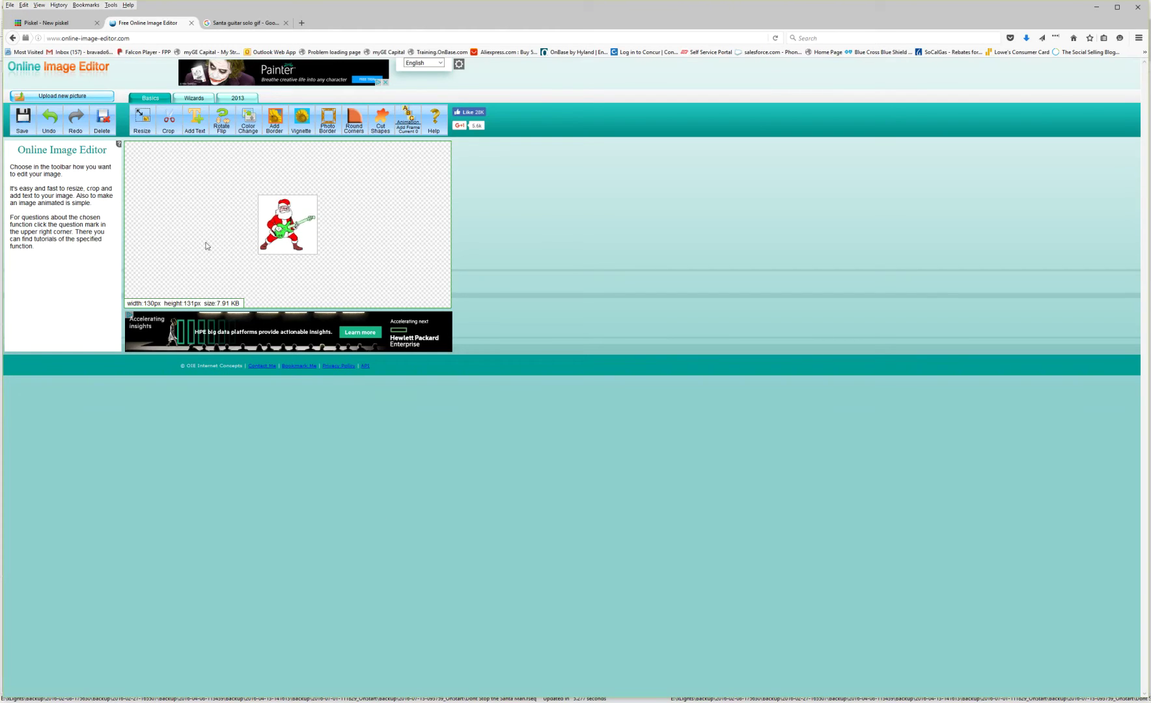
pyautogui.click(191, 100)
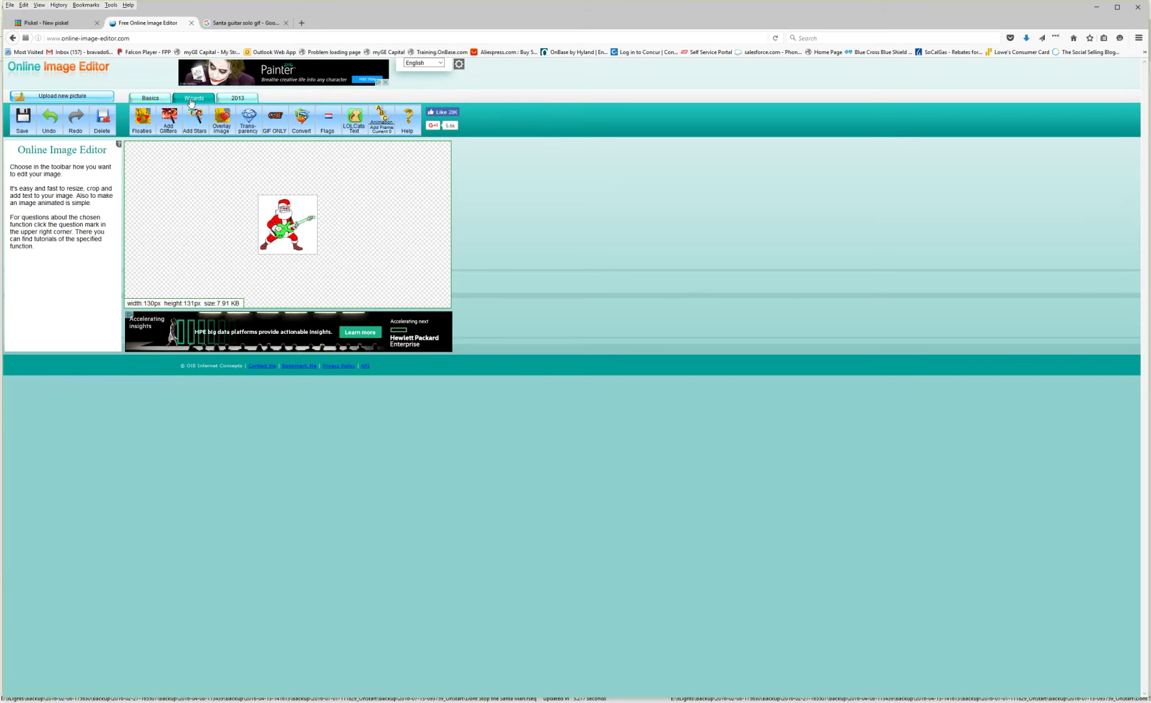
pyautogui.click(248, 118)
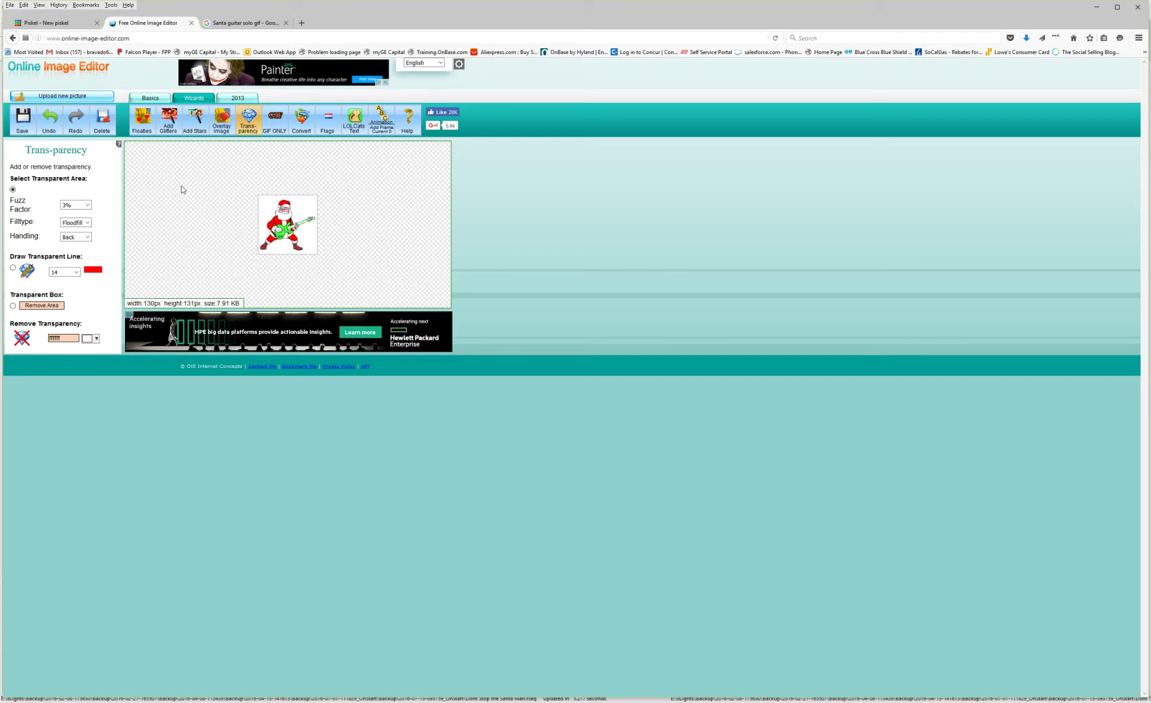
pyautogui.click(81, 206)
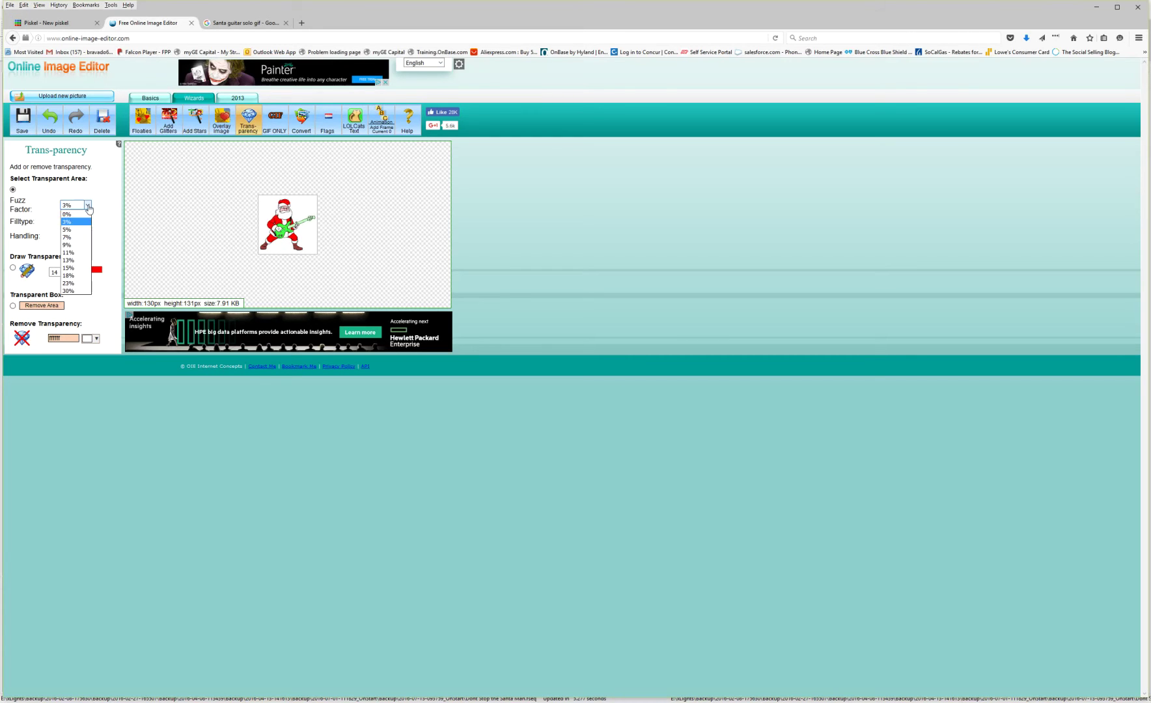
pyautogui.click(84, 215)
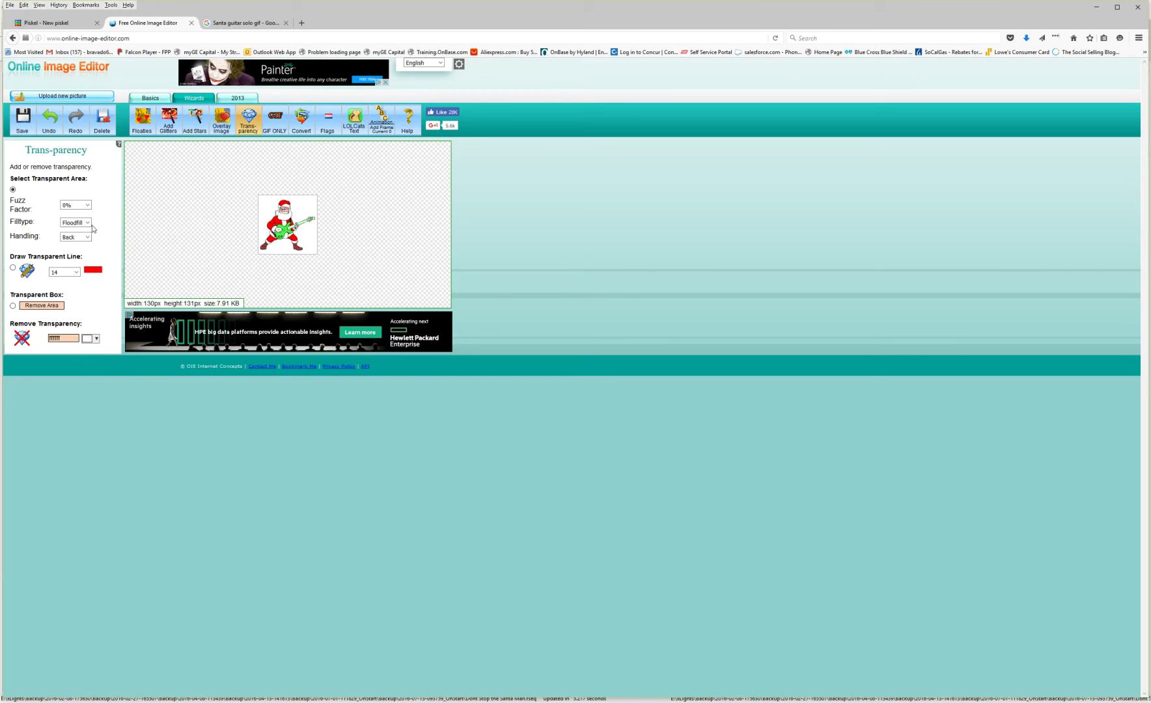
pyautogui.click(266, 208)
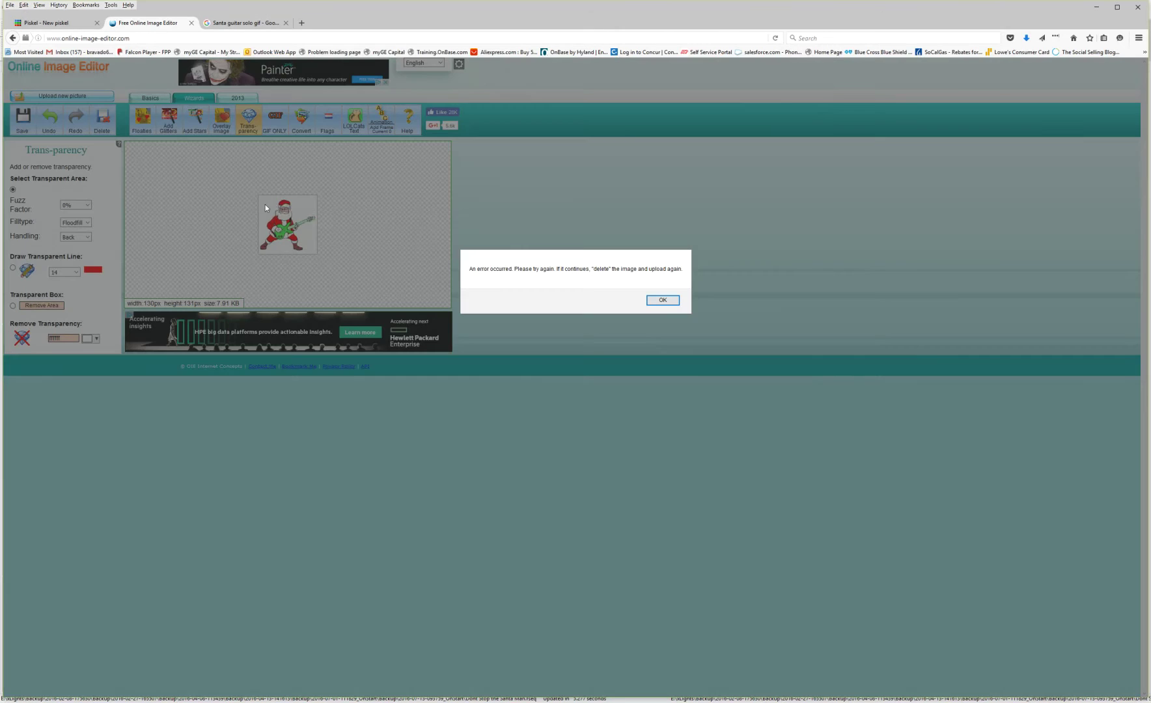
pyautogui.click(663, 300)
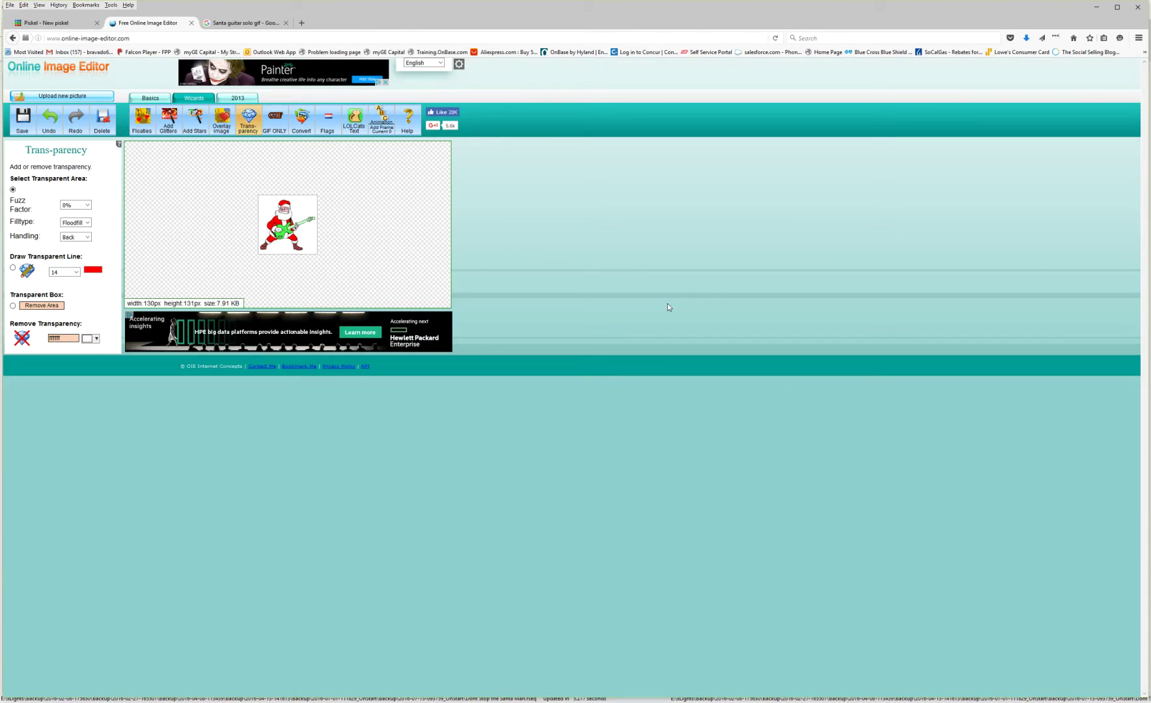
pyautogui.click(283, 253)
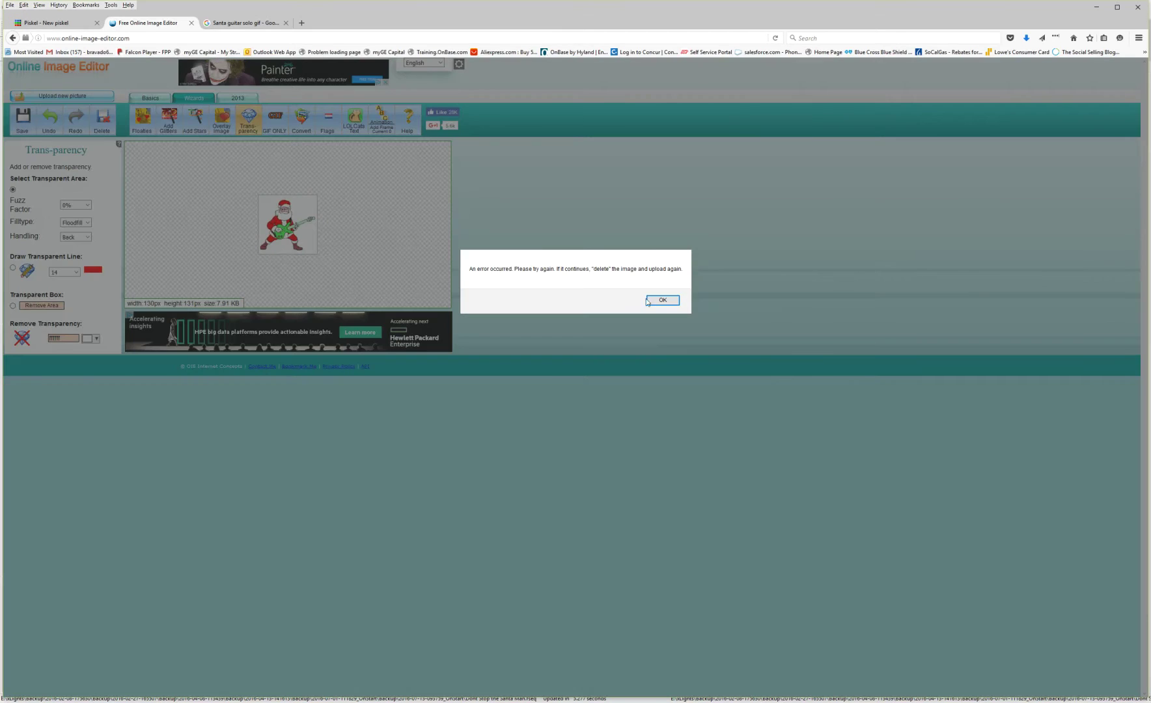
pyautogui.click(662, 300)
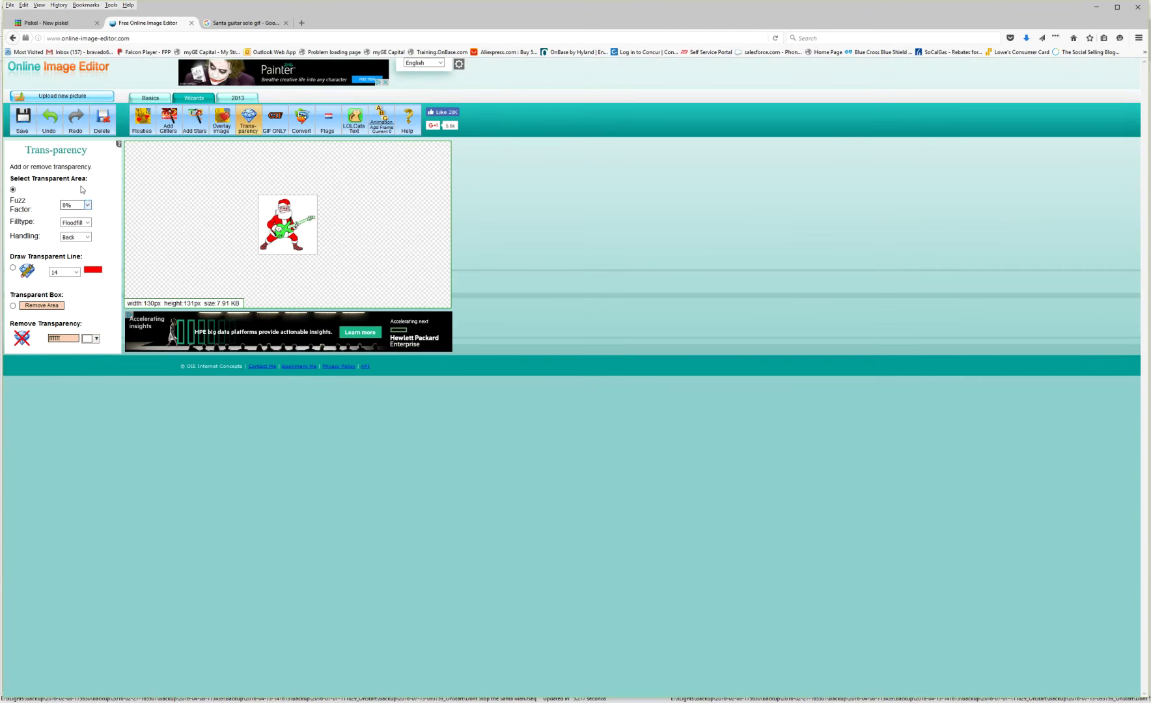
# - Upload Imported piskel.gif from the xLights Media folder as a new picture
pyautogui.click(79, 99)
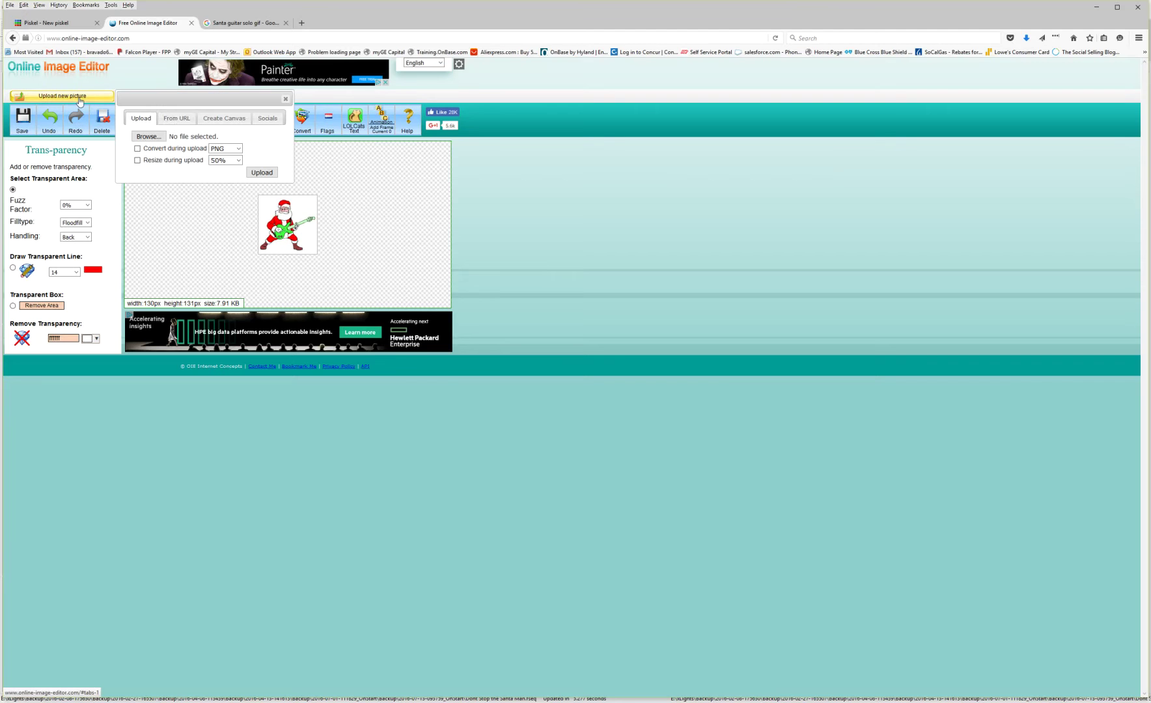
pyautogui.click(147, 137)
pyautogui.scroll(-15, 547, 429)
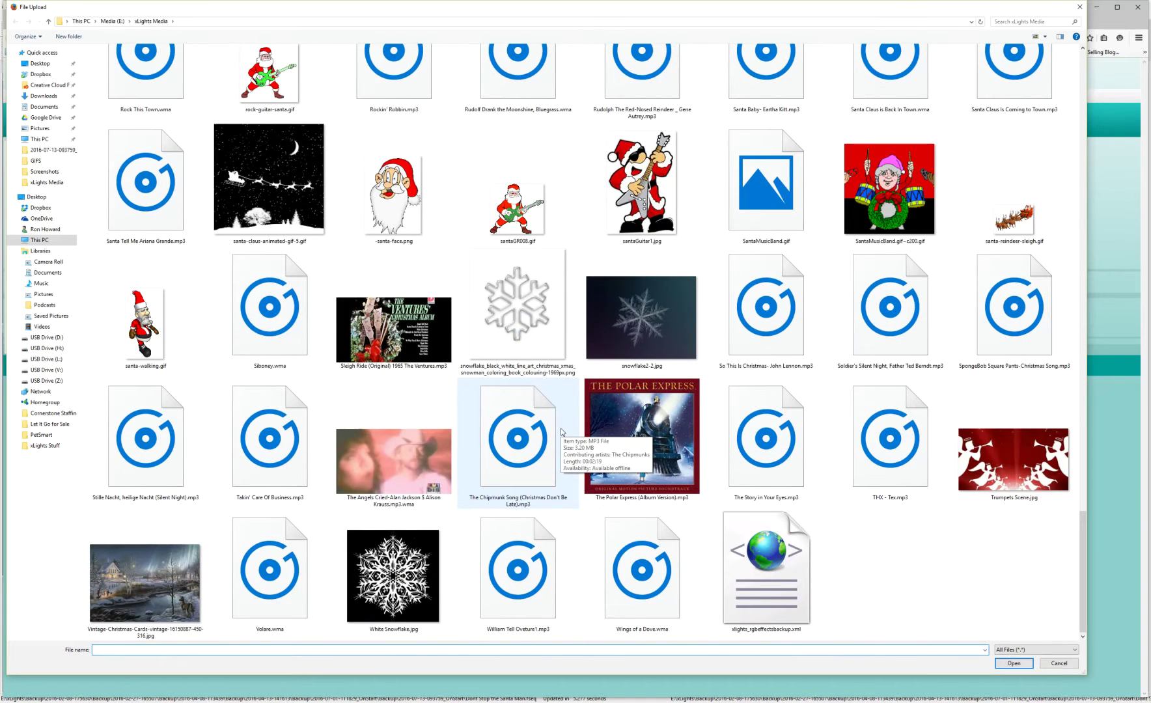
pyautogui.scroll(5, 562, 432)
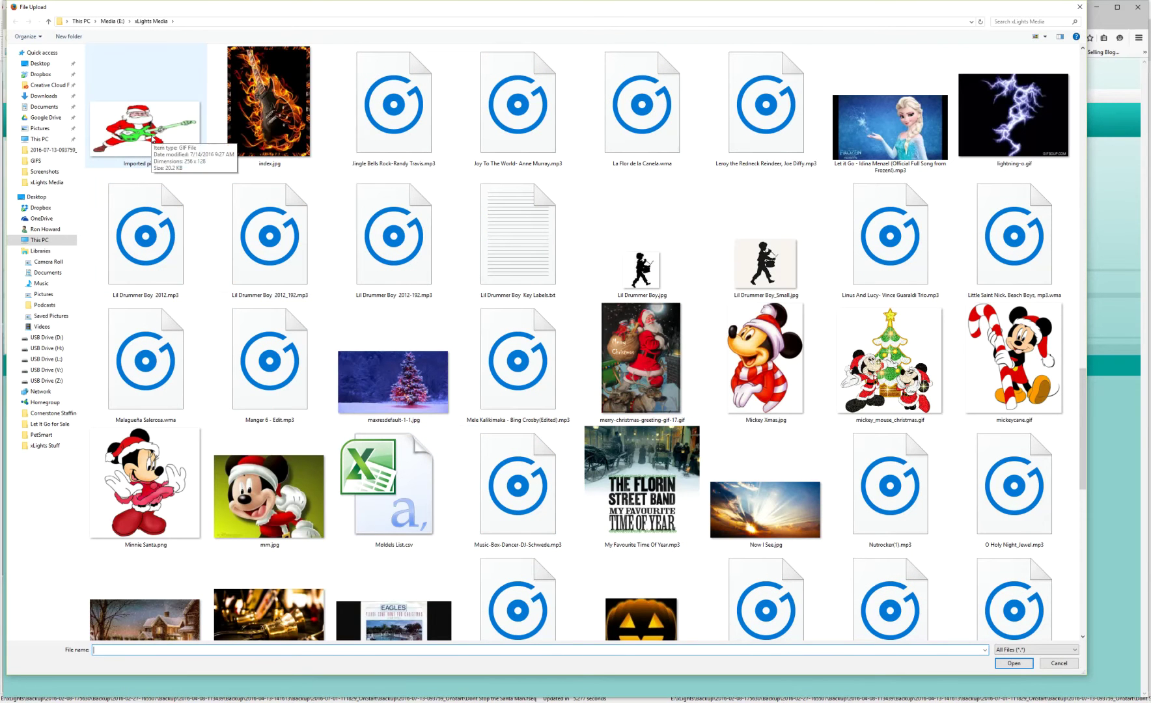
pyautogui.scroll(-10, 309, 215)
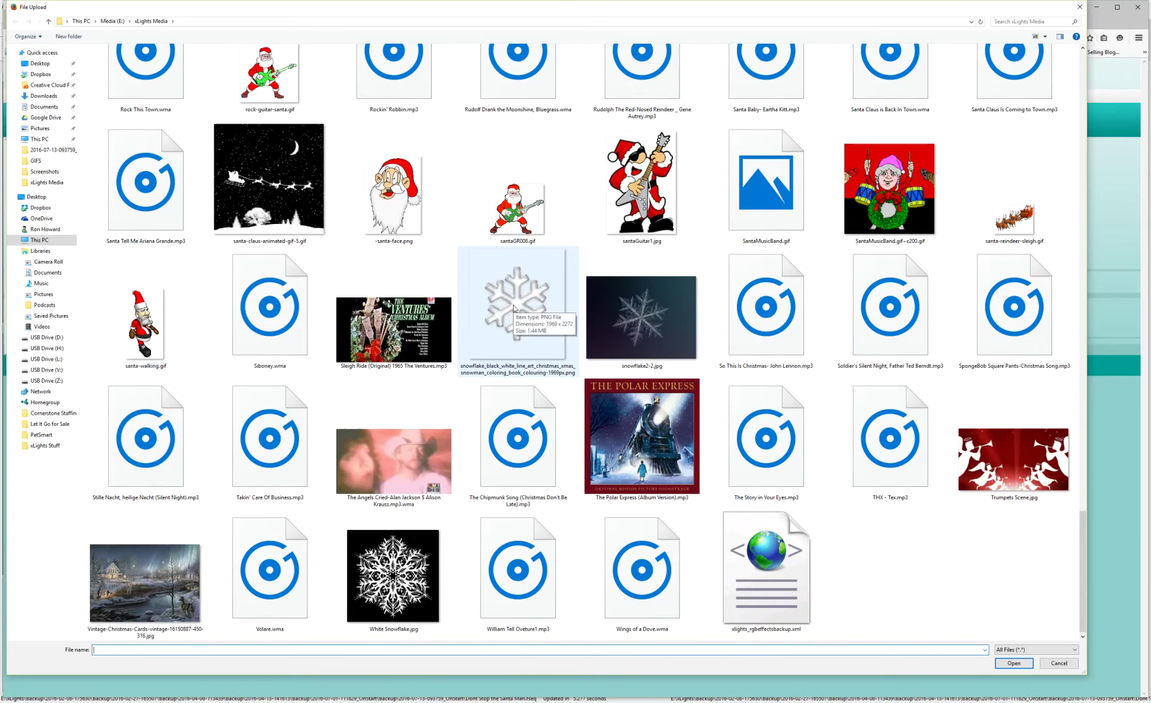
pyautogui.scroll(5, 504, 307)
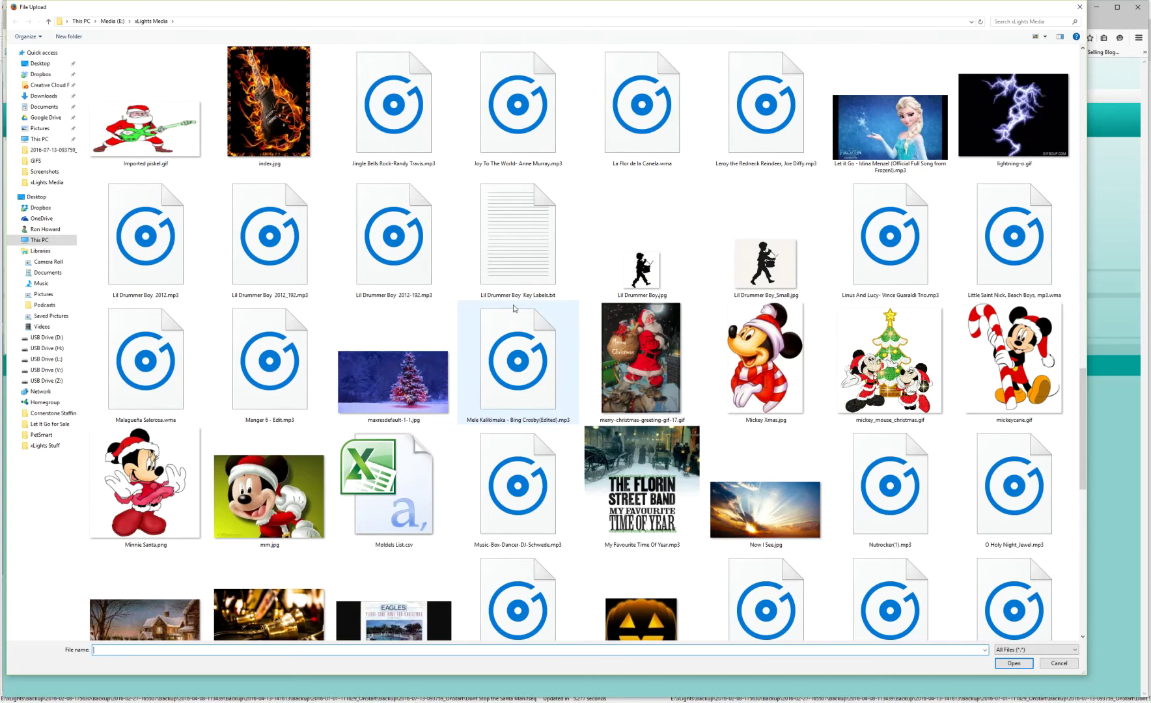
pyautogui.scroll(3, 513, 309)
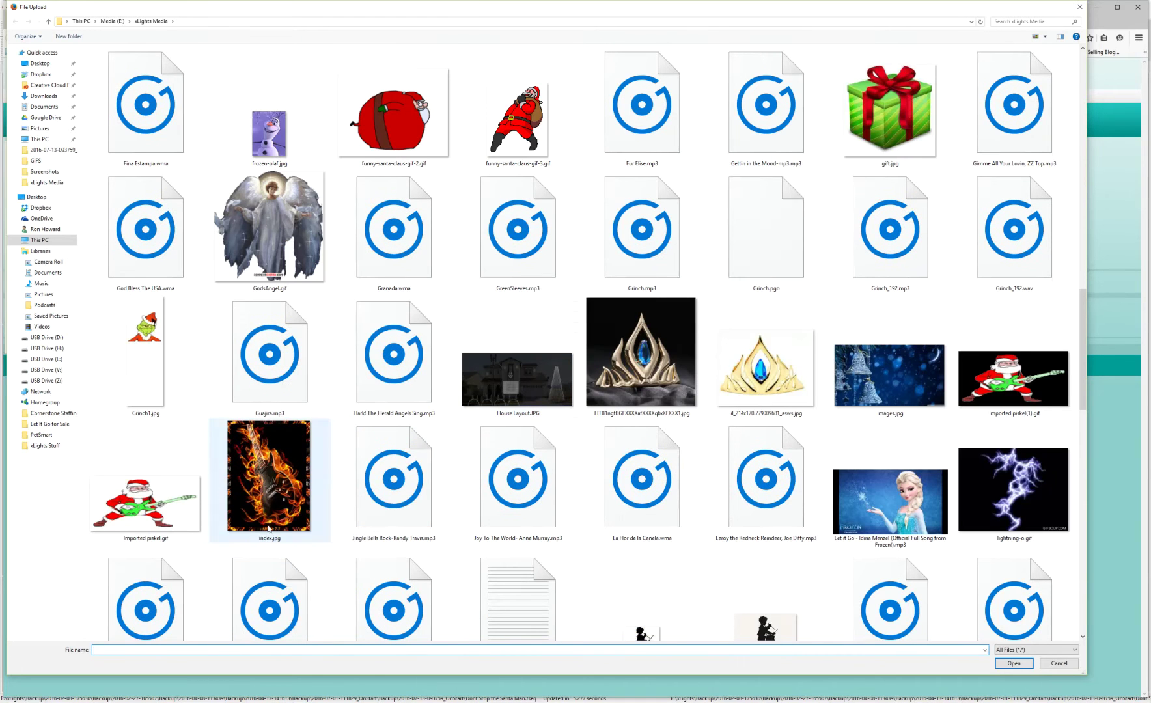
pyautogui.click(158, 514)
pyautogui.click(1009, 666)
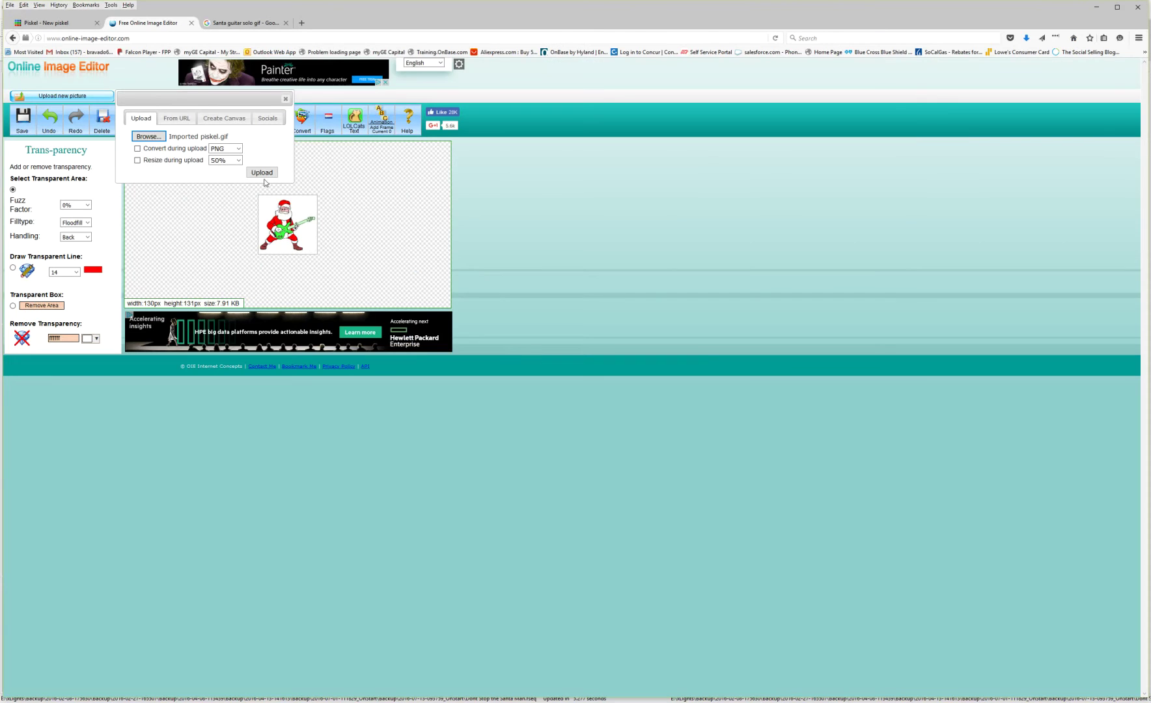
pyautogui.click(263, 174)
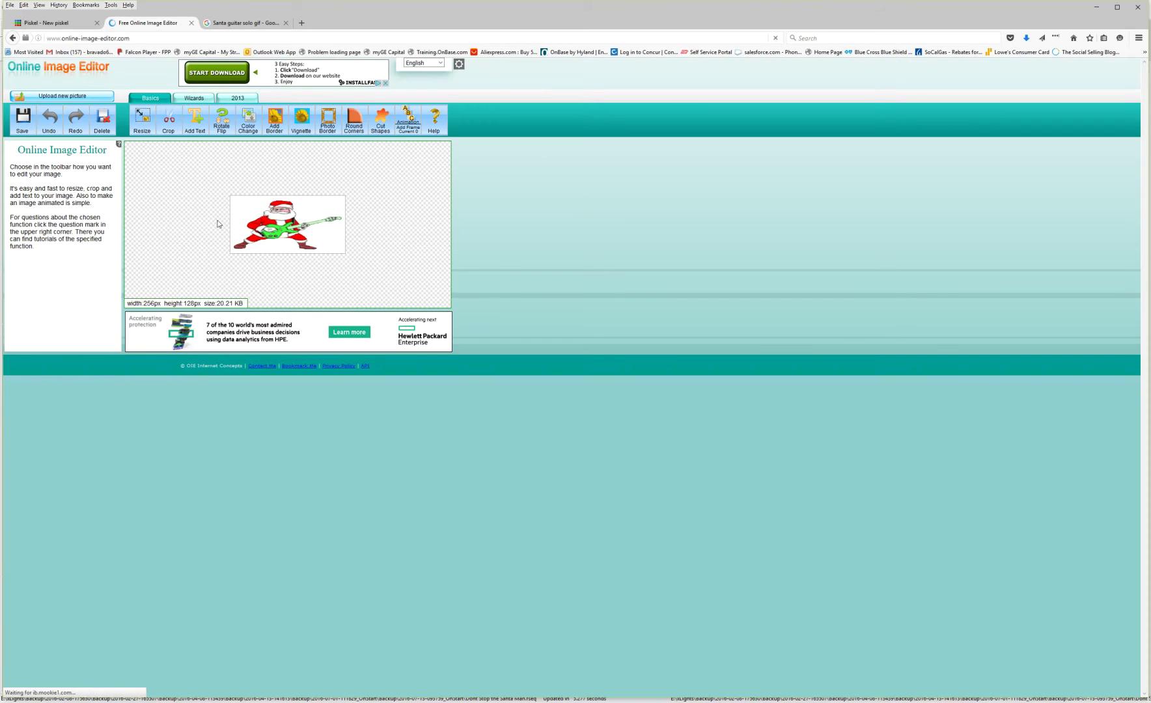
# - Make the white background of the uploaded Santa GIF transparent with the Transparency wizard
pyautogui.click(196, 101)
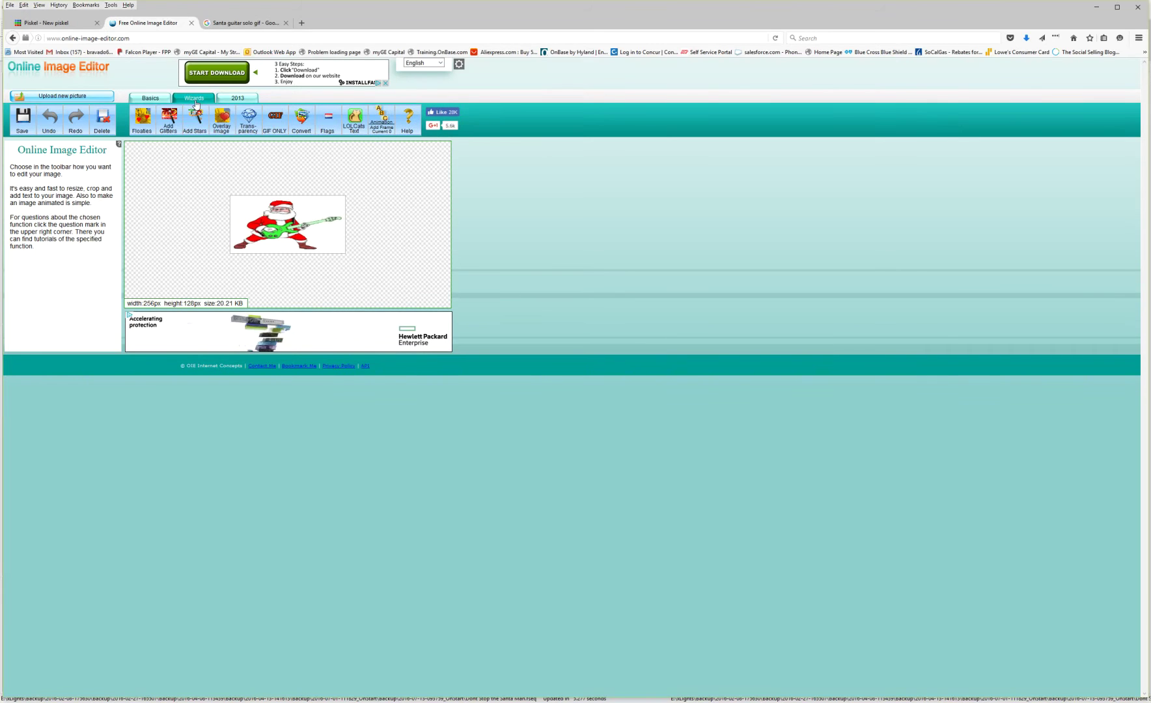
pyautogui.click(248, 118)
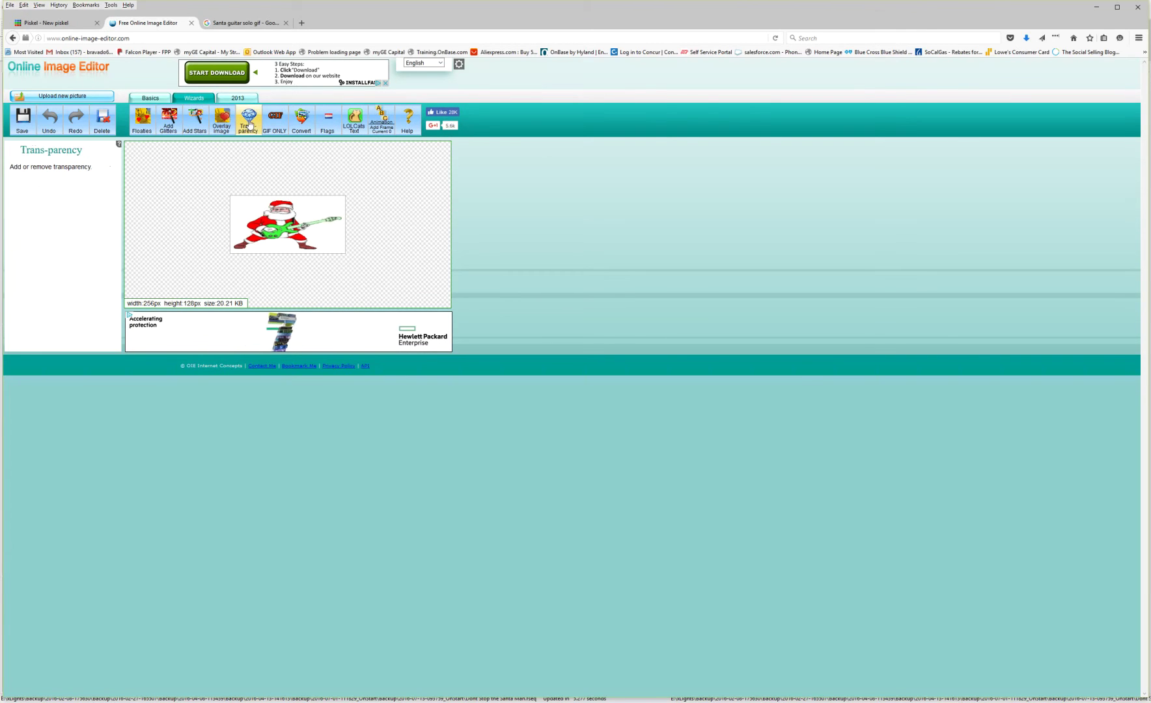
pyautogui.click(242, 212)
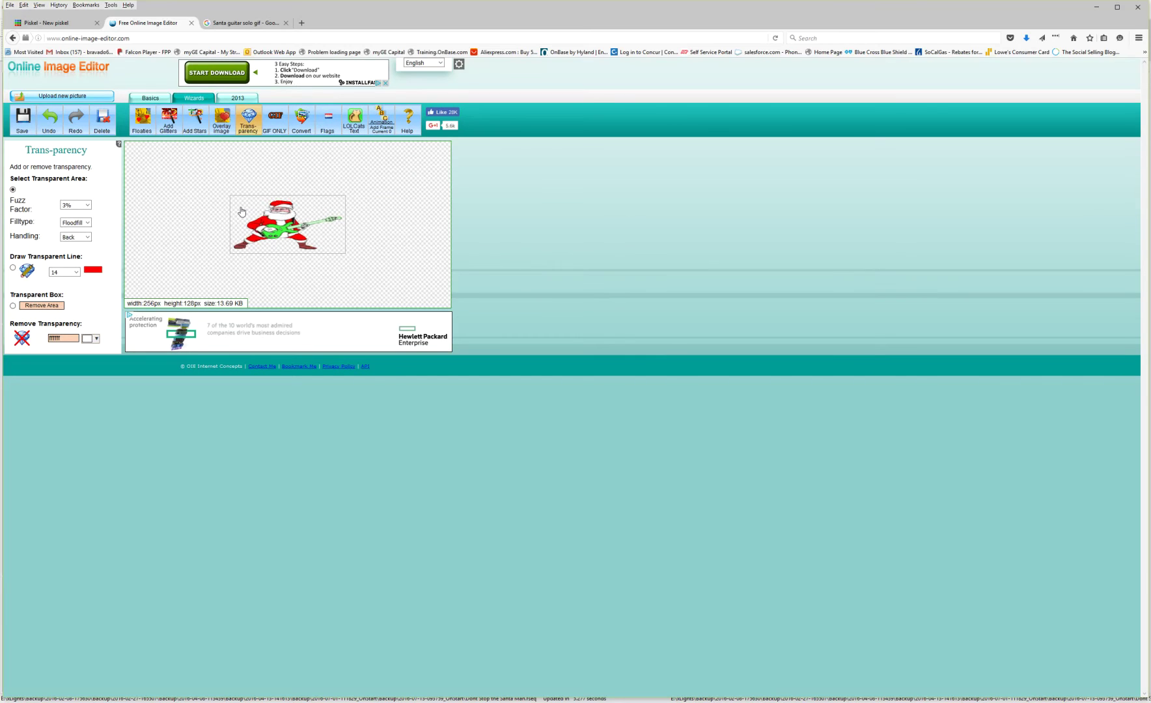
# - Upload santaGuitar1.jpg from the xLights Media folder as a new picture
pyautogui.click(81, 99)
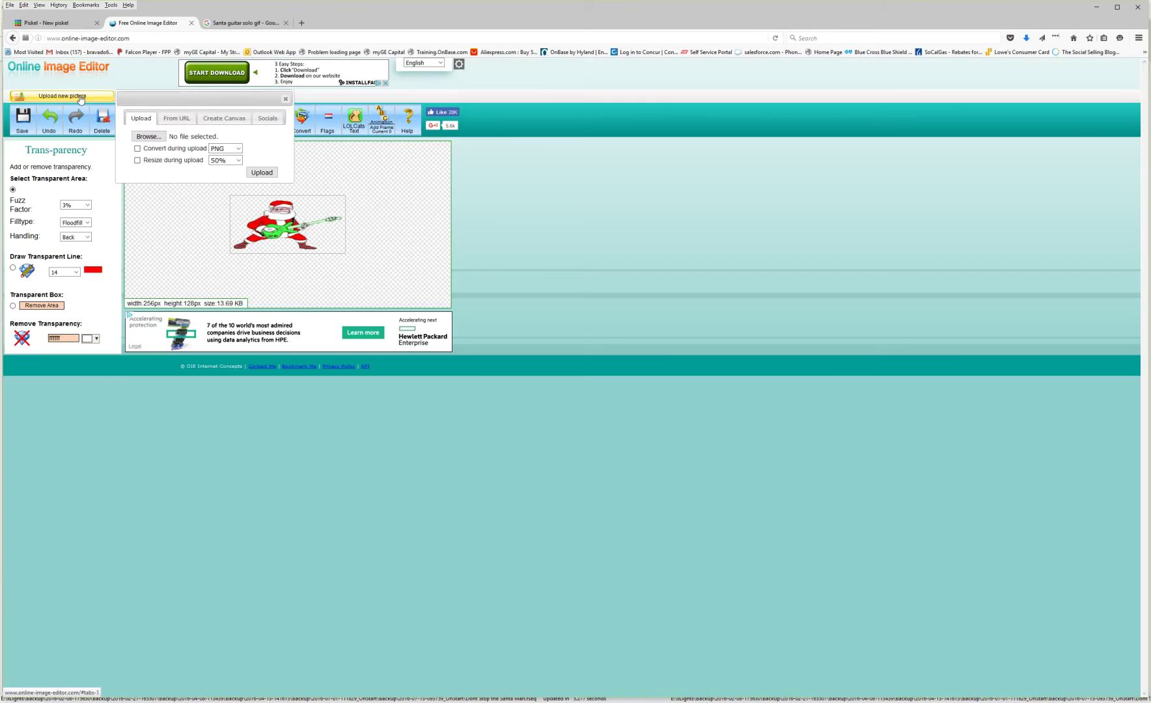
pyautogui.click(152, 137)
pyautogui.scroll(-5, 625, 470)
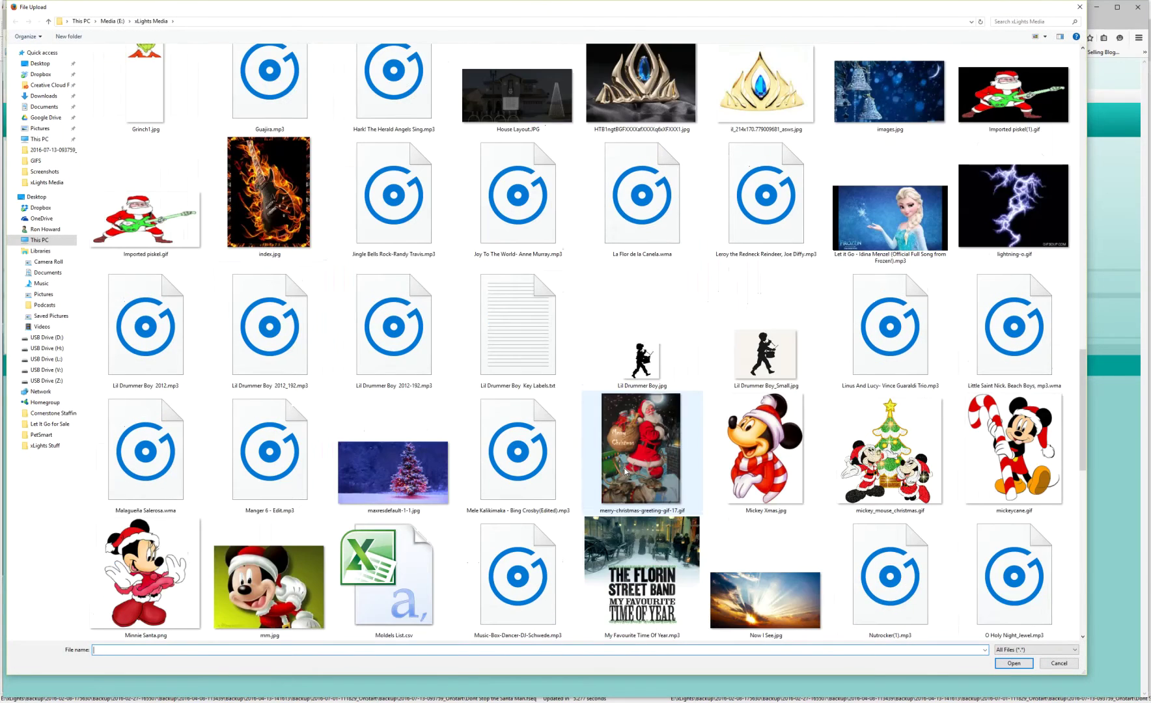
pyautogui.scroll(-10, 625, 470)
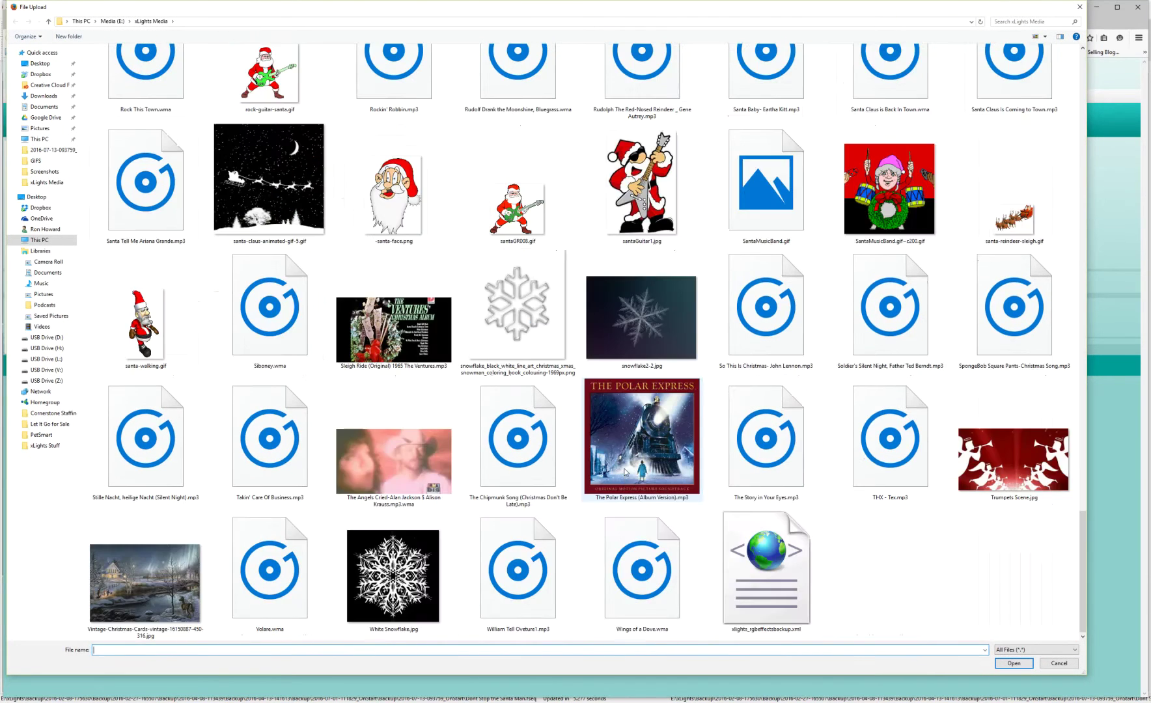
pyautogui.click(641, 185)
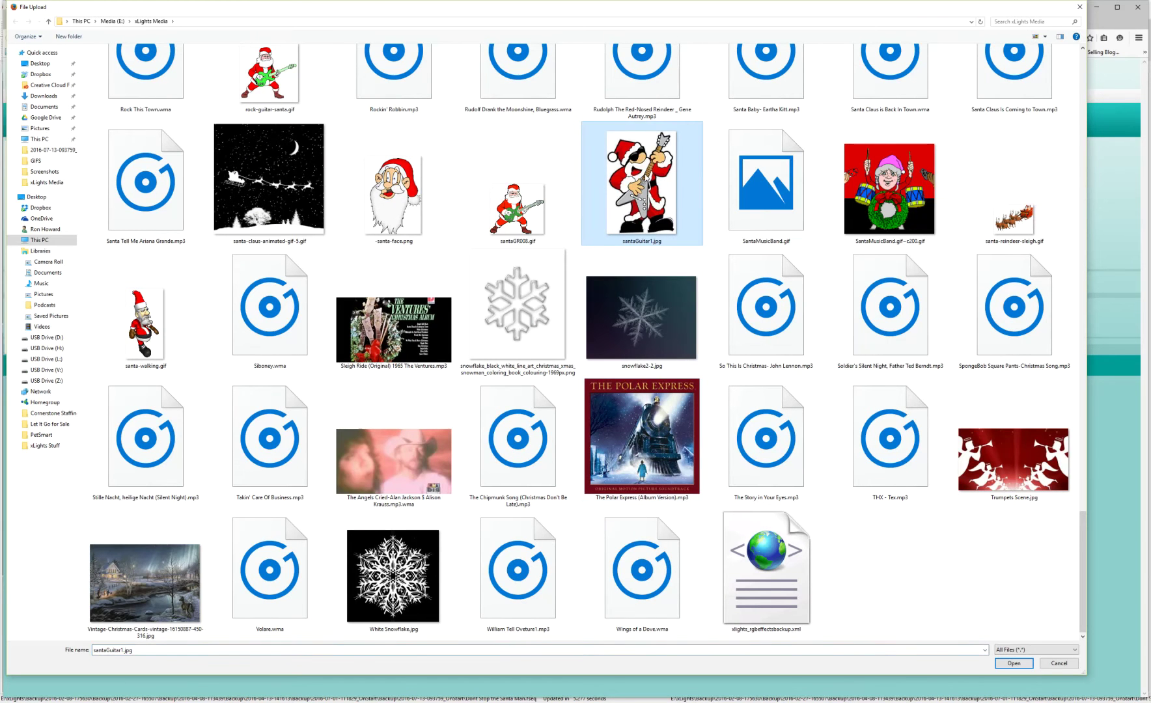
pyautogui.click(1013, 663)
pyautogui.click(262, 172)
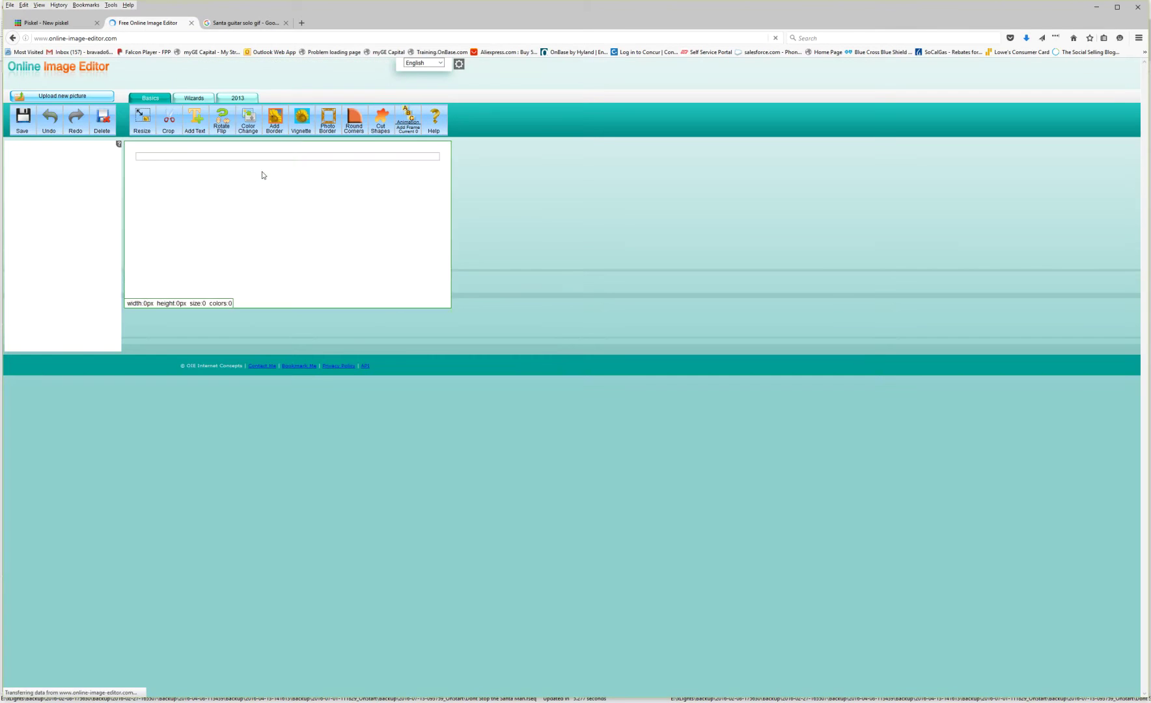
# - Make the white areas at the lower left, beside the coat and between hat and guitar neck transparent with the Transparency wizard
pyautogui.click(190, 99)
pyautogui.click(248, 119)
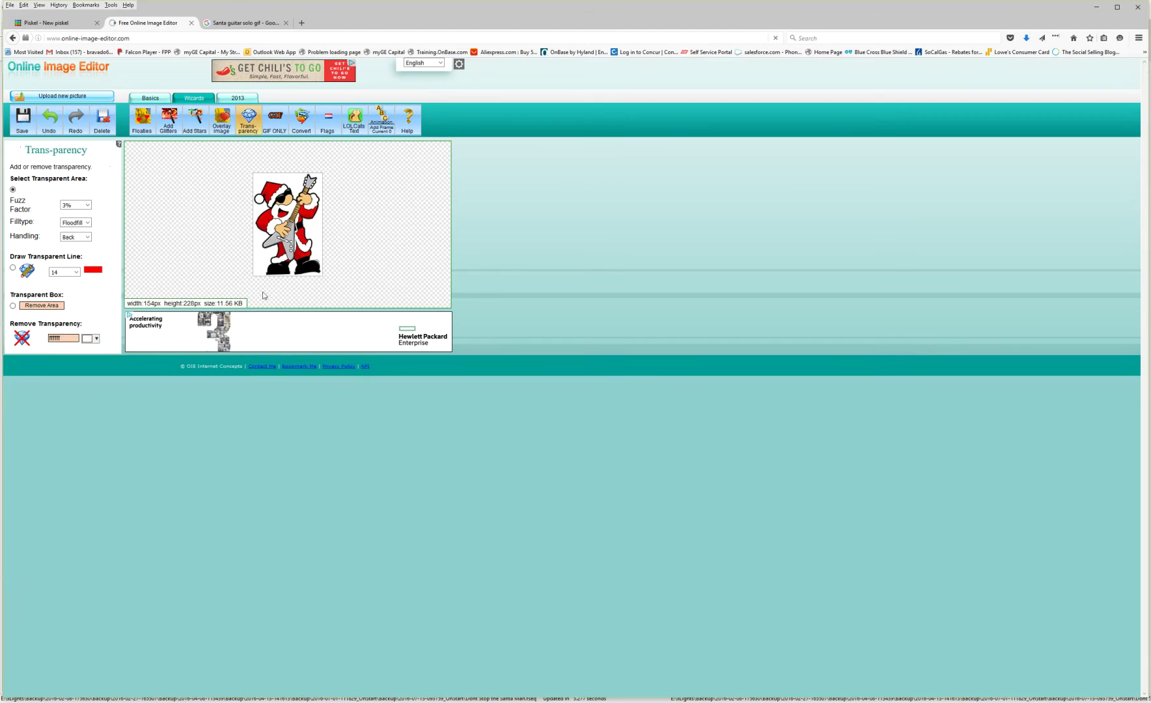
pyautogui.click(261, 258)
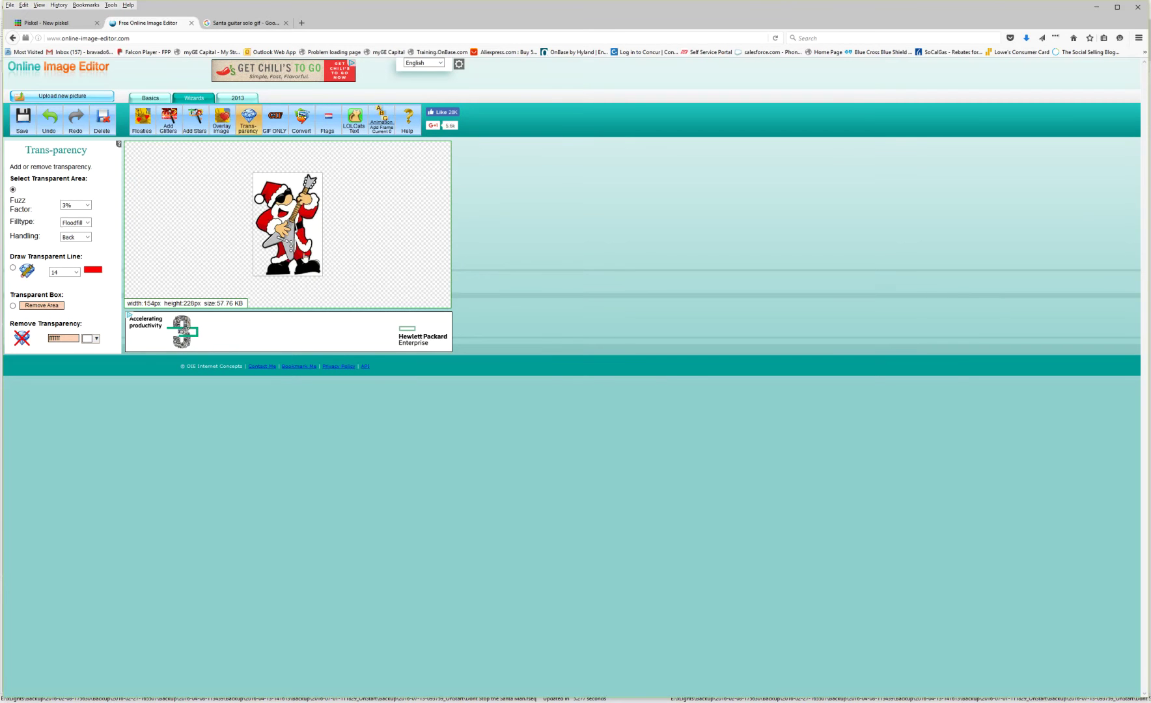
pyautogui.click(316, 232)
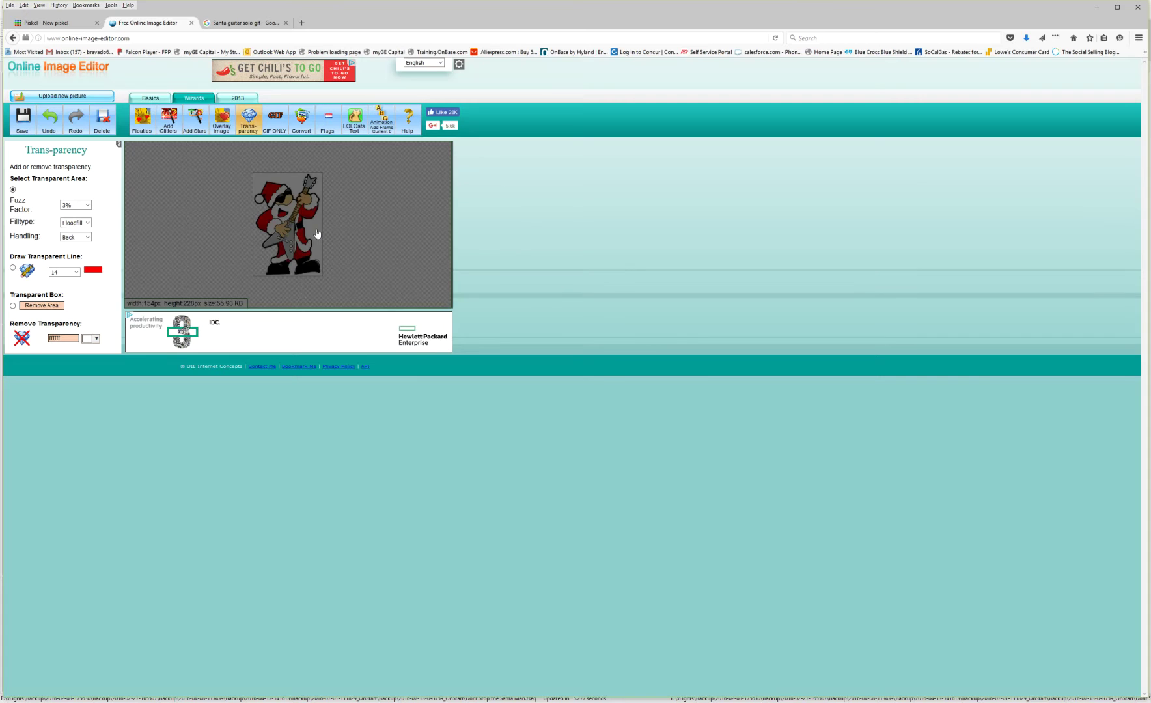
pyautogui.click(291, 182)
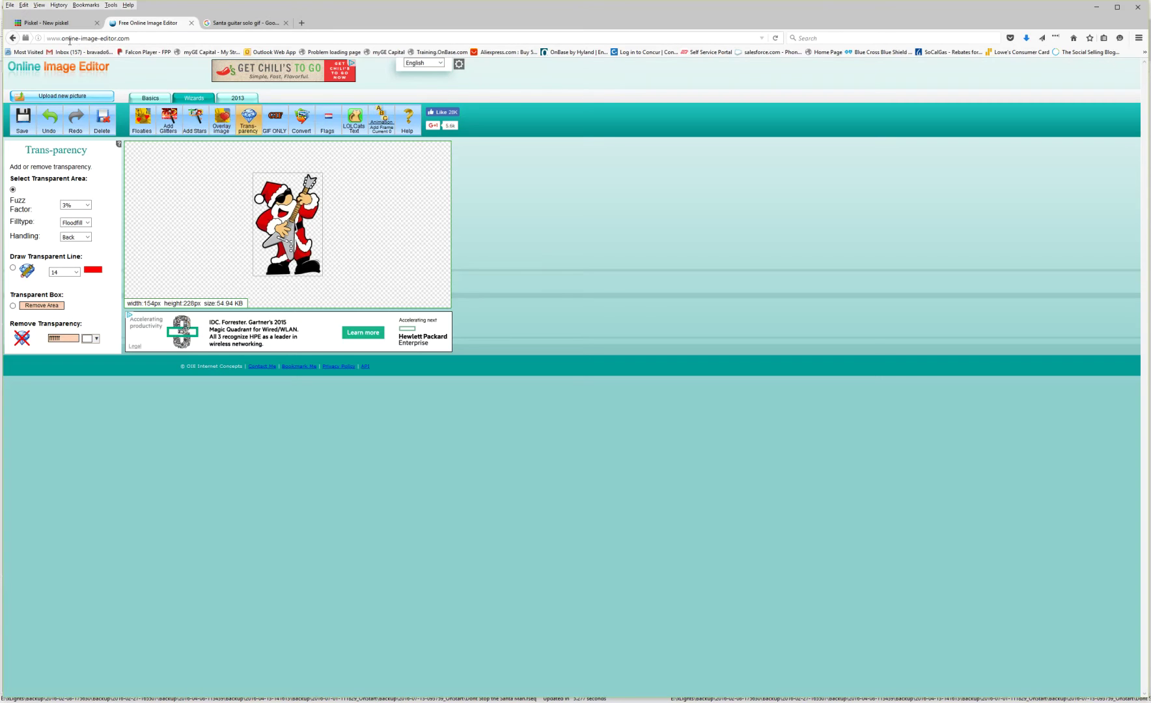
# - Highlight the Online Image Editor address, revisit the Piskel project in the browser, and switch to xLights
pyautogui.click(128, 39)
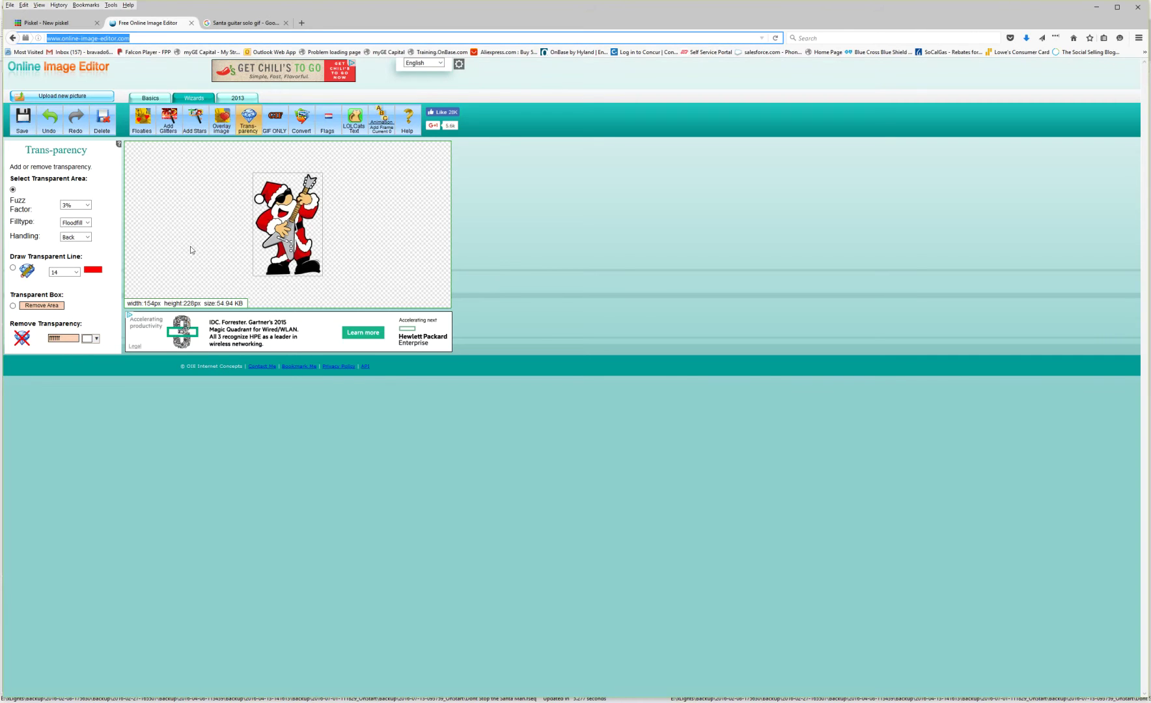
pyautogui.click(52, 22)
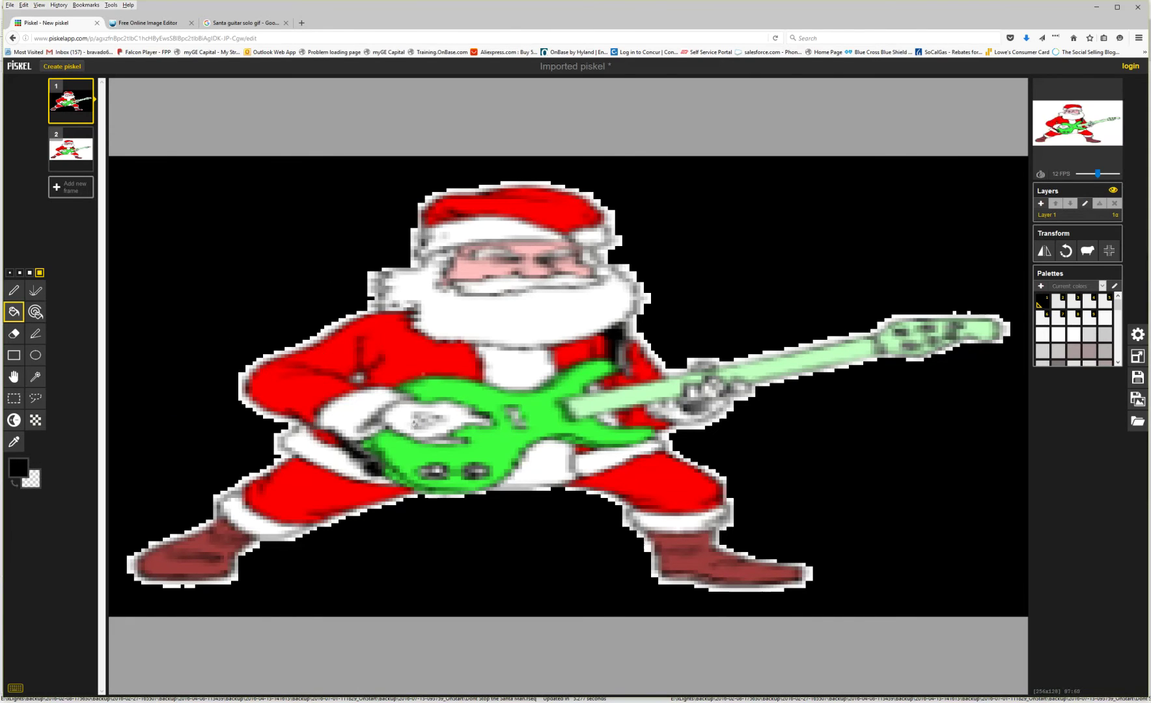
pyautogui.click(1098, 8)
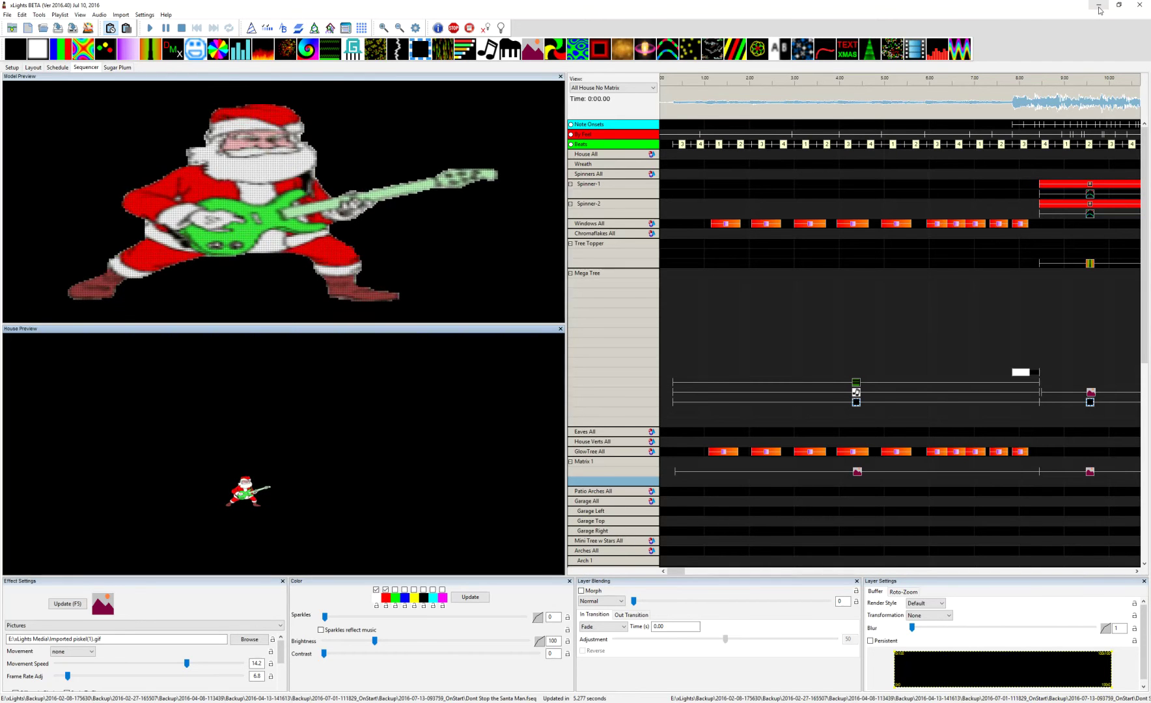
# - Play the light sequence from the beginning and stop it at about 1:10
pyautogui.click(182, 31)
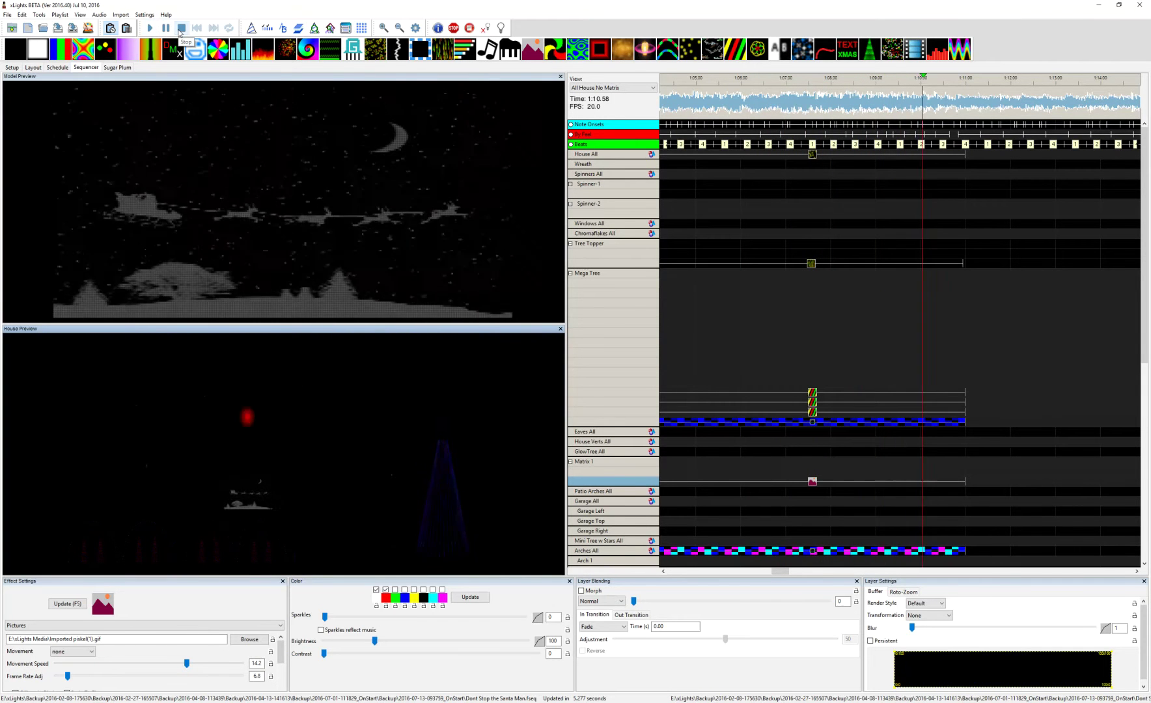
pyautogui.click(180, 30)
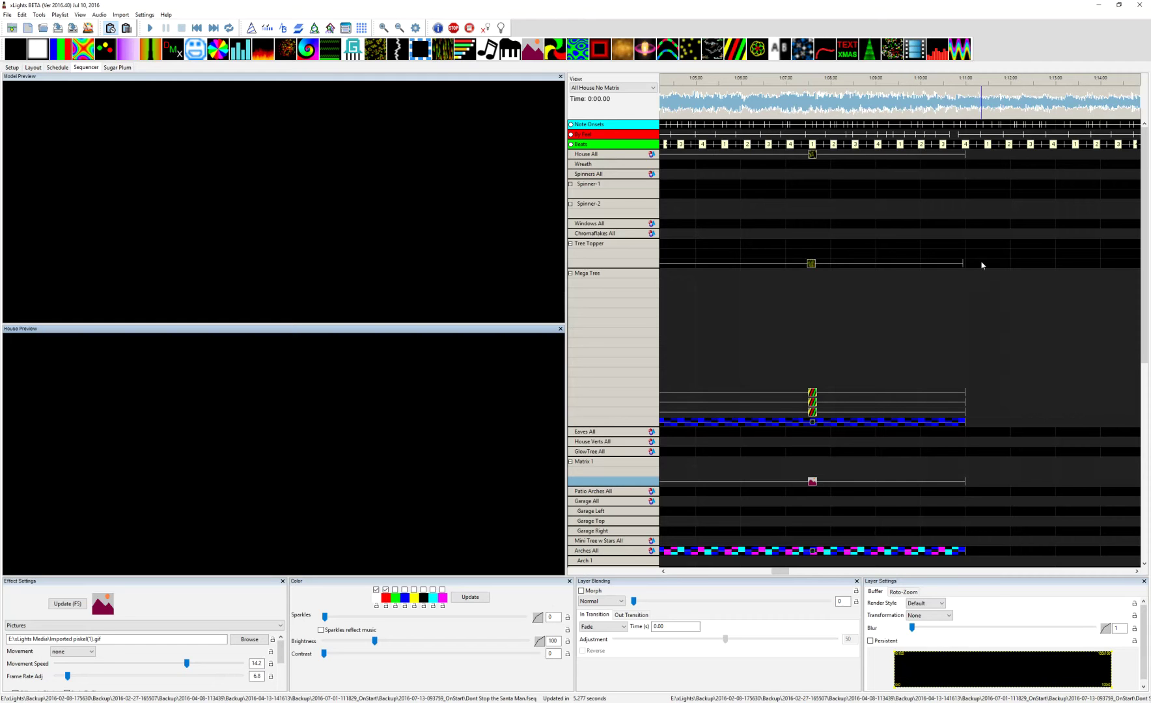
# - Show the Mega Tree in the model preview through its Single Strand effect, and replay the sequence from the start to about 1:10
pyautogui.hscroll(-2, 909, 409)
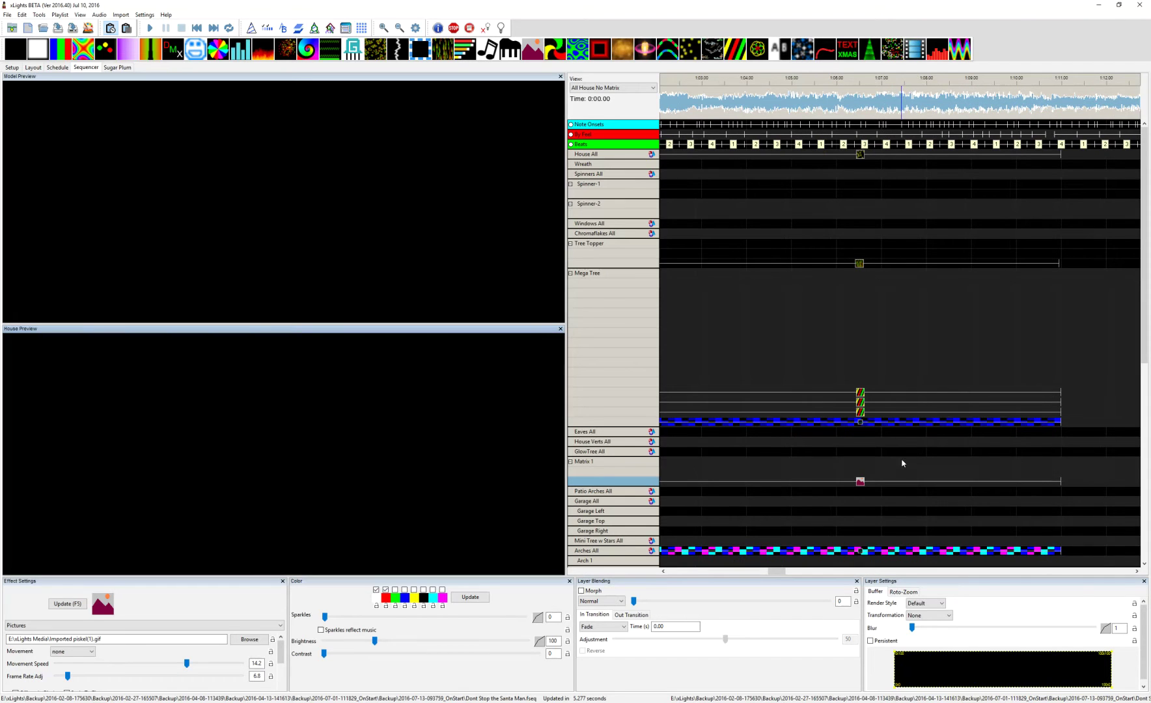
pyautogui.click(859, 423)
pyautogui.hscroll(-20, 818, 433)
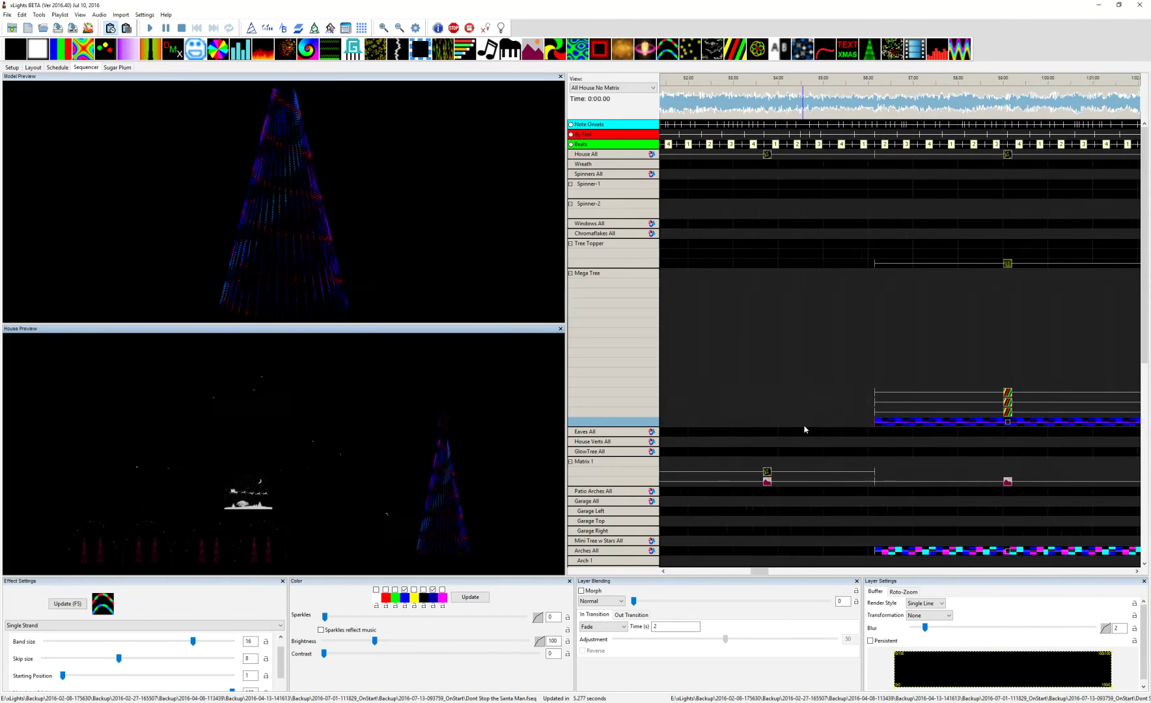
pyautogui.hscroll(-4, 802, 427)
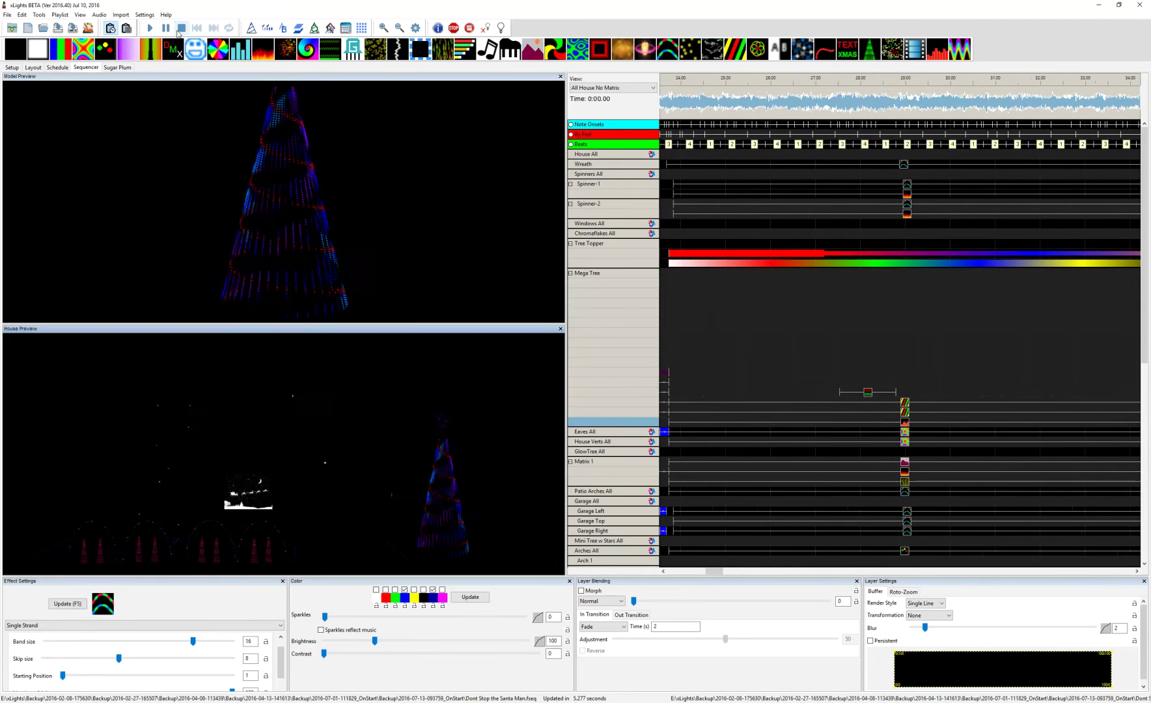
pyautogui.hscroll(-20, 749, 118)
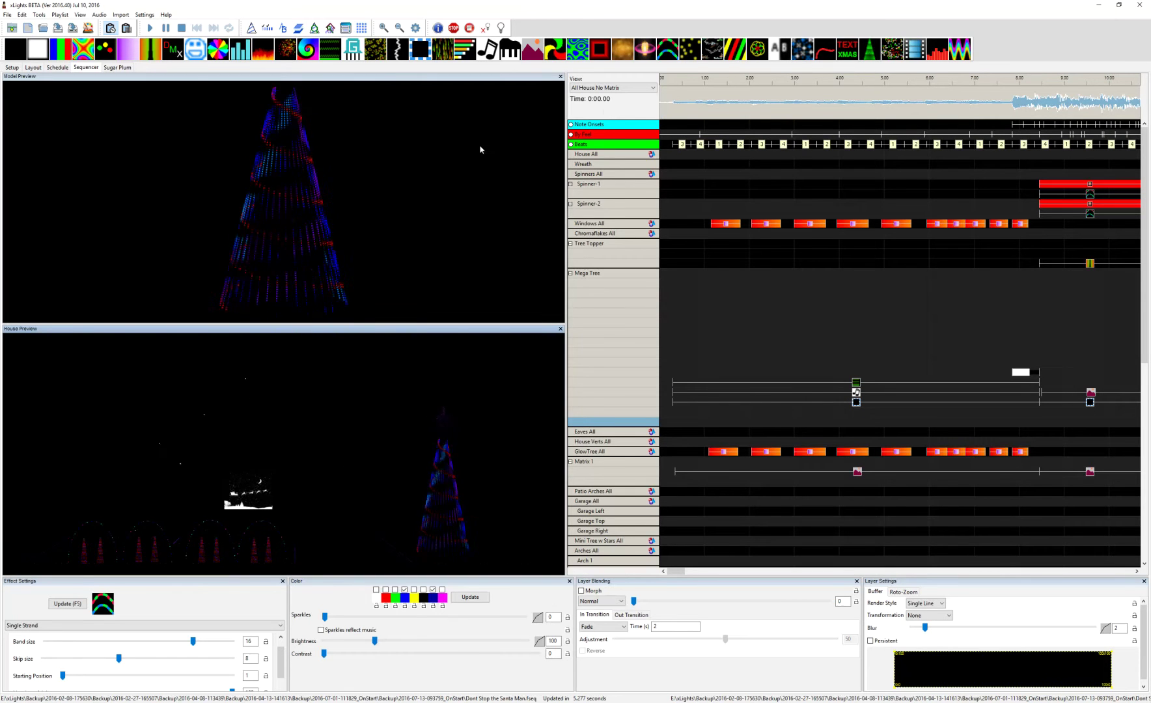
pyautogui.click(151, 28)
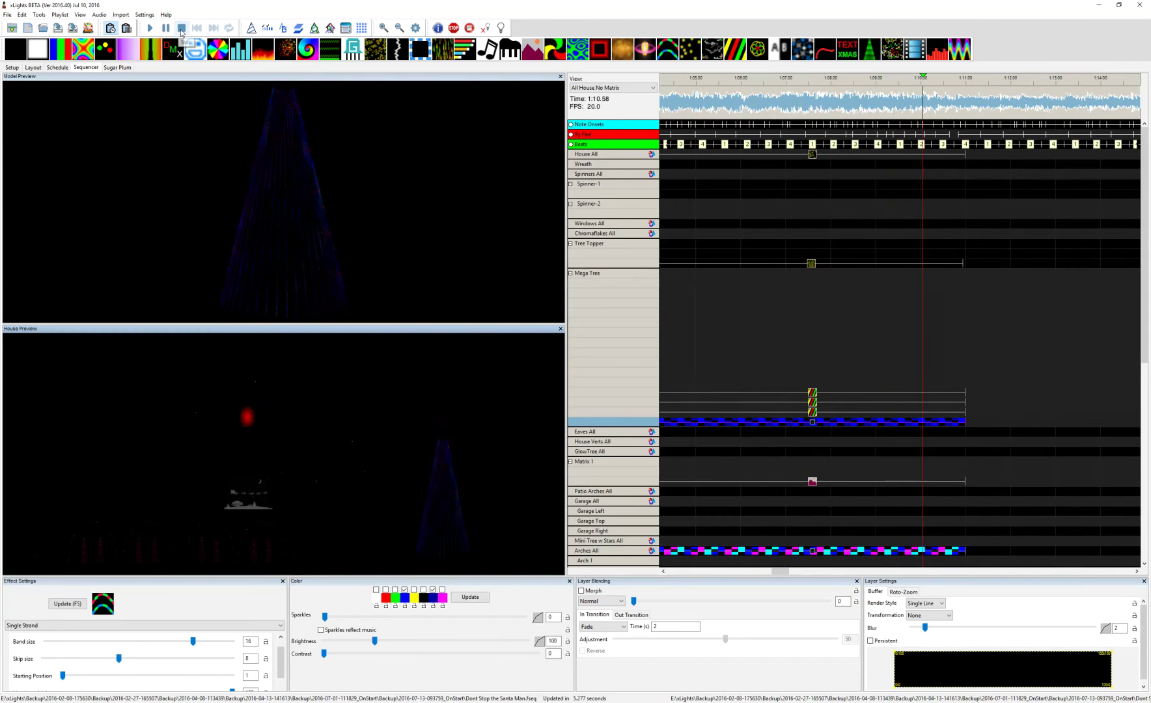
pyautogui.click(182, 29)
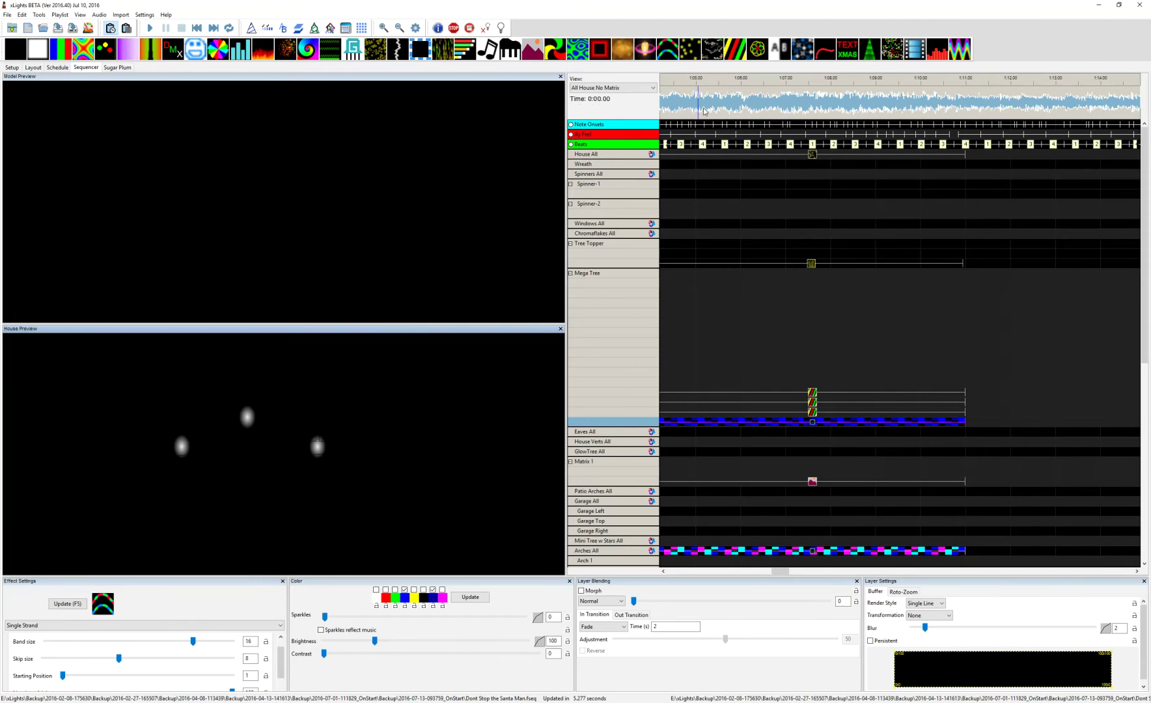
# - Inspect the settings of the Mega Tree's long Fire, Spirals and Plasma effects in the 16 to 24 second section
pyautogui.hscroll(-15, 708, 111)
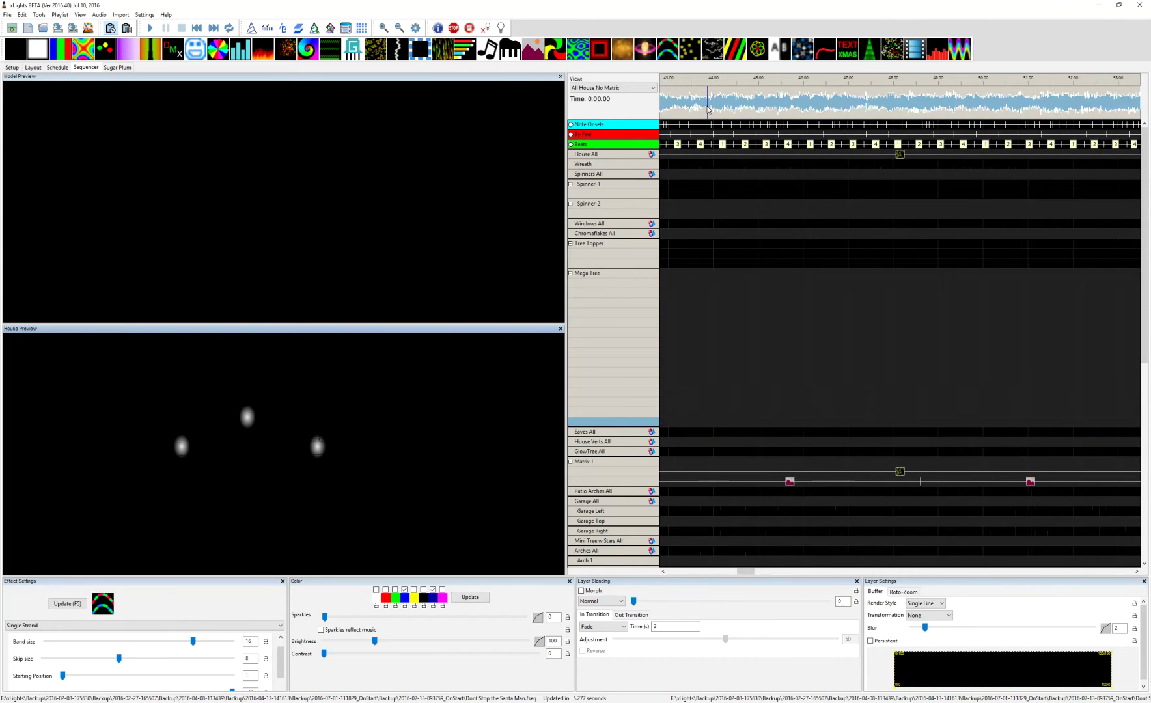
pyautogui.hscroll(-13, 708, 111)
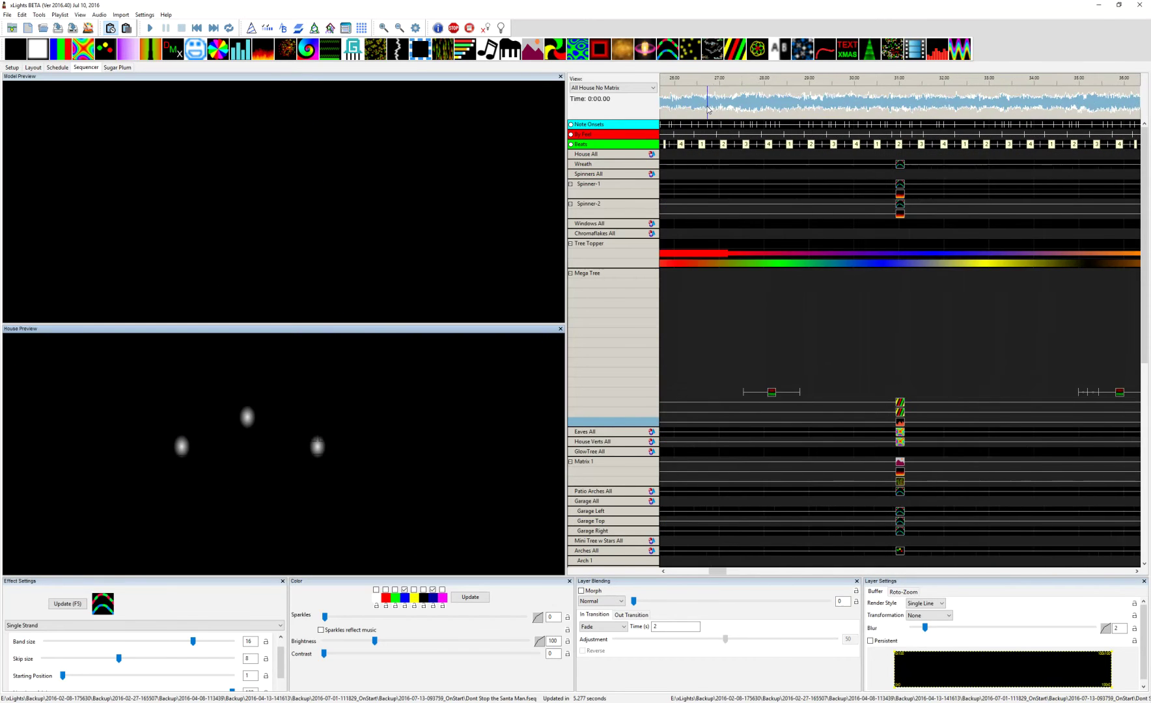
pyautogui.hscroll(-3, 708, 110)
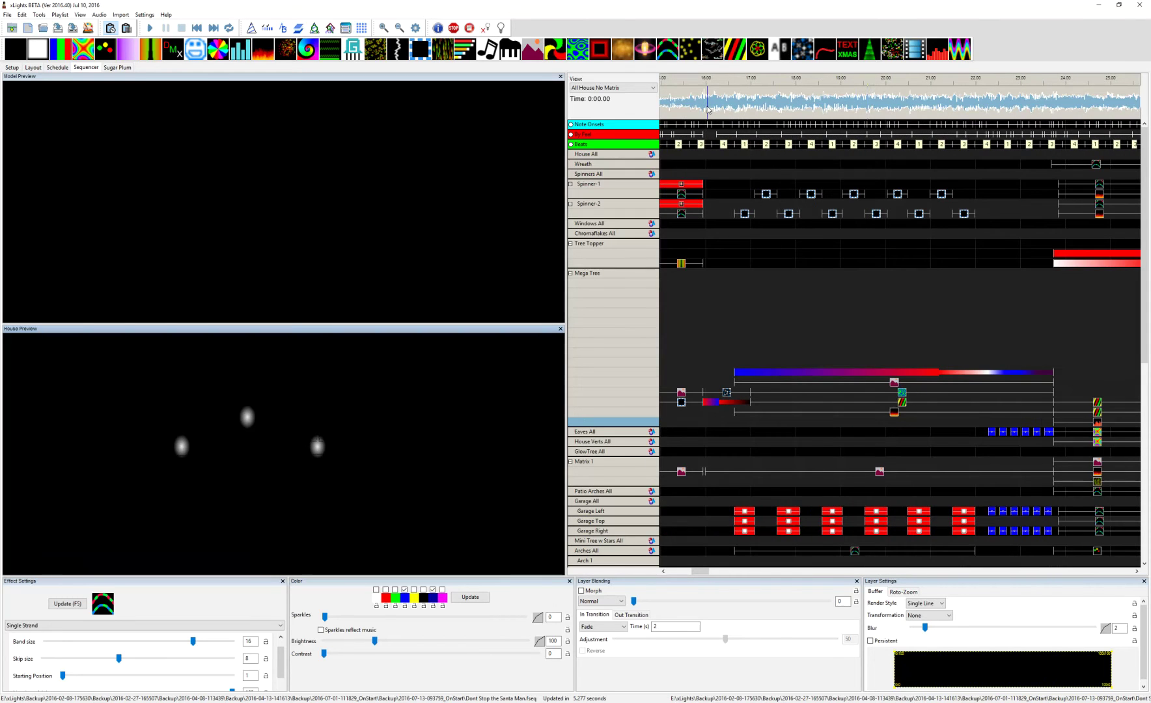
pyautogui.click(894, 415)
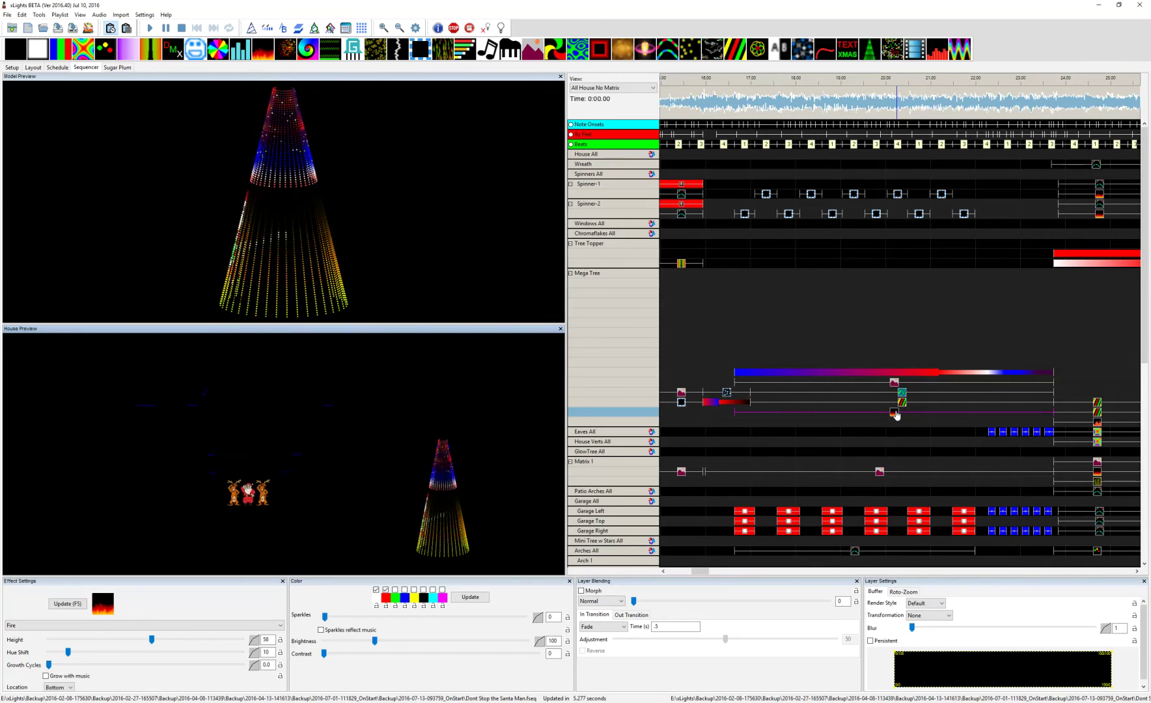
pyautogui.click(901, 403)
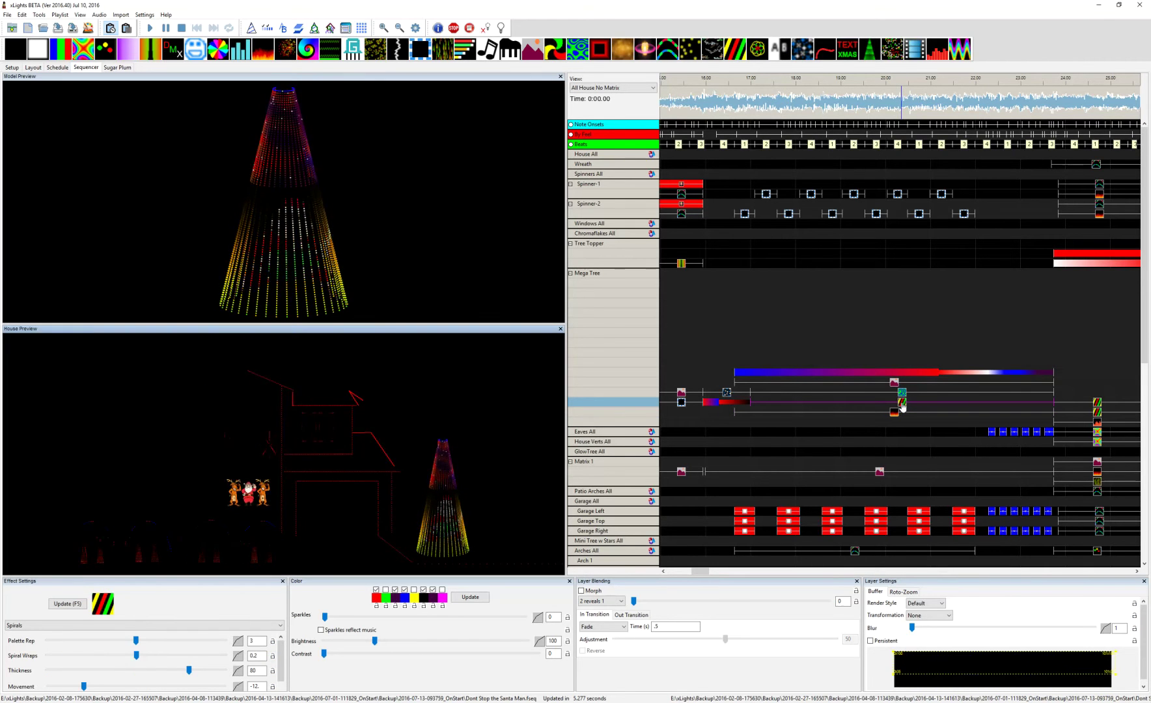
pyautogui.click(902, 392)
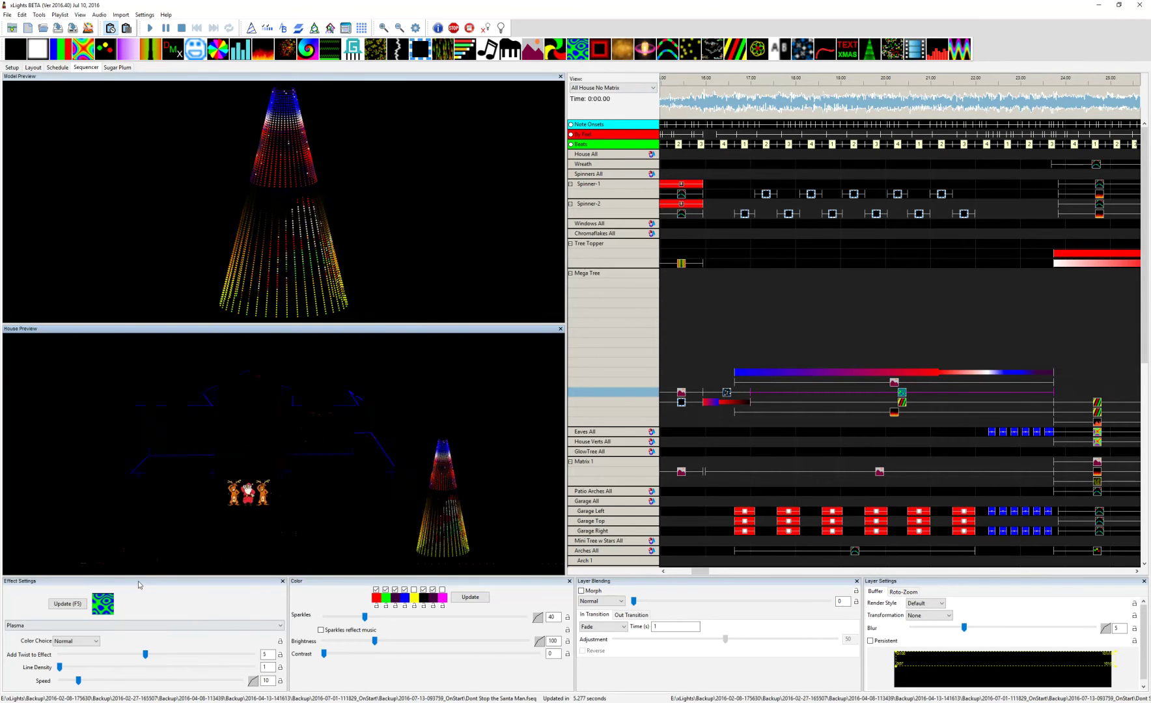
# - Enlarge the effect settings area and inspect the Mega Tree's Morph effect and the first Marquee effect on Spinner-1
pyautogui.moveTo(140, 578); pyautogui.dragTo(143, 513)
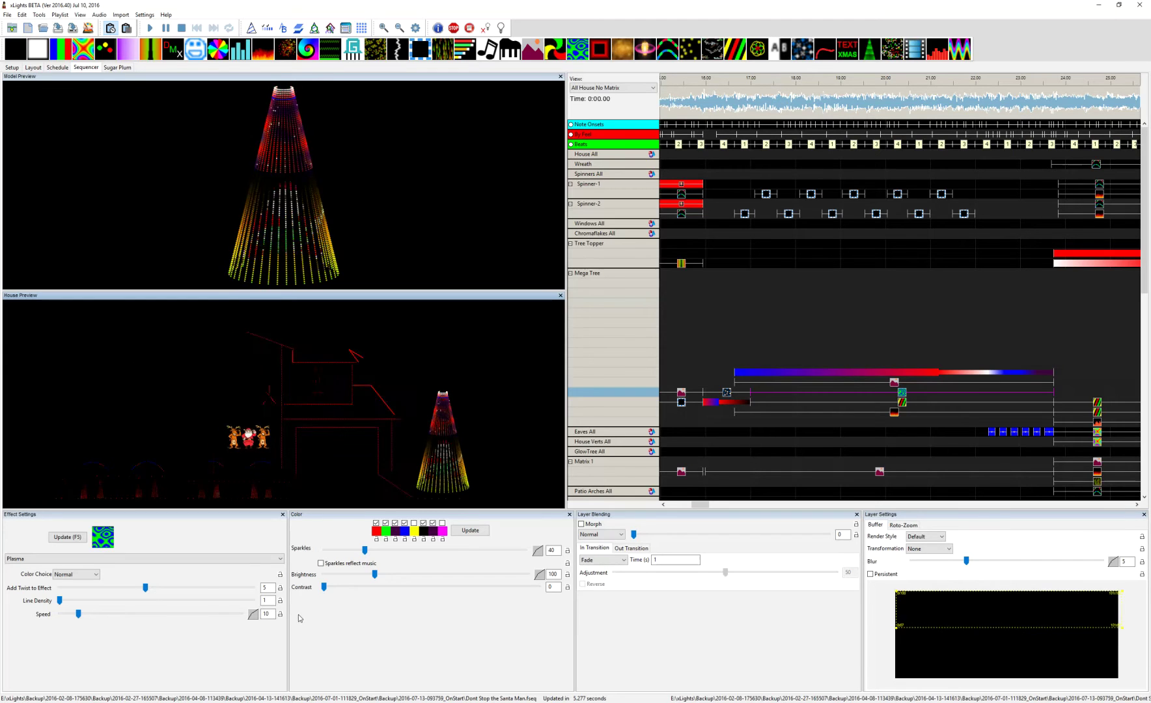
pyautogui.click(734, 370)
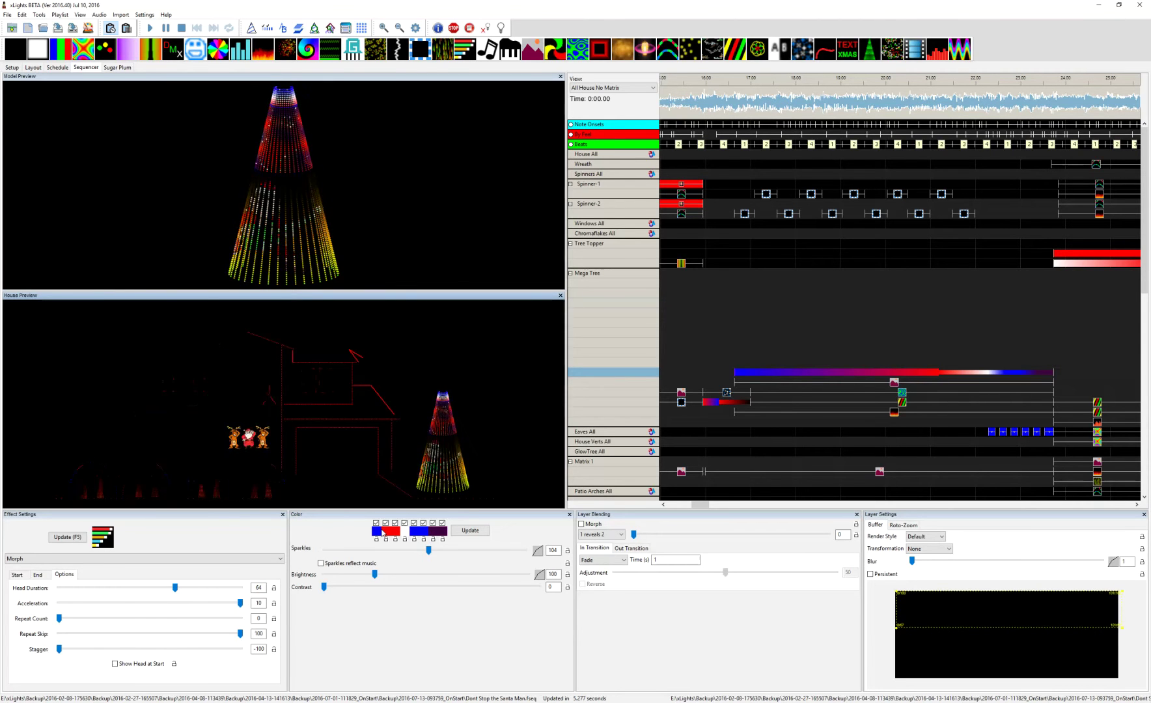
pyautogui.click(766, 195)
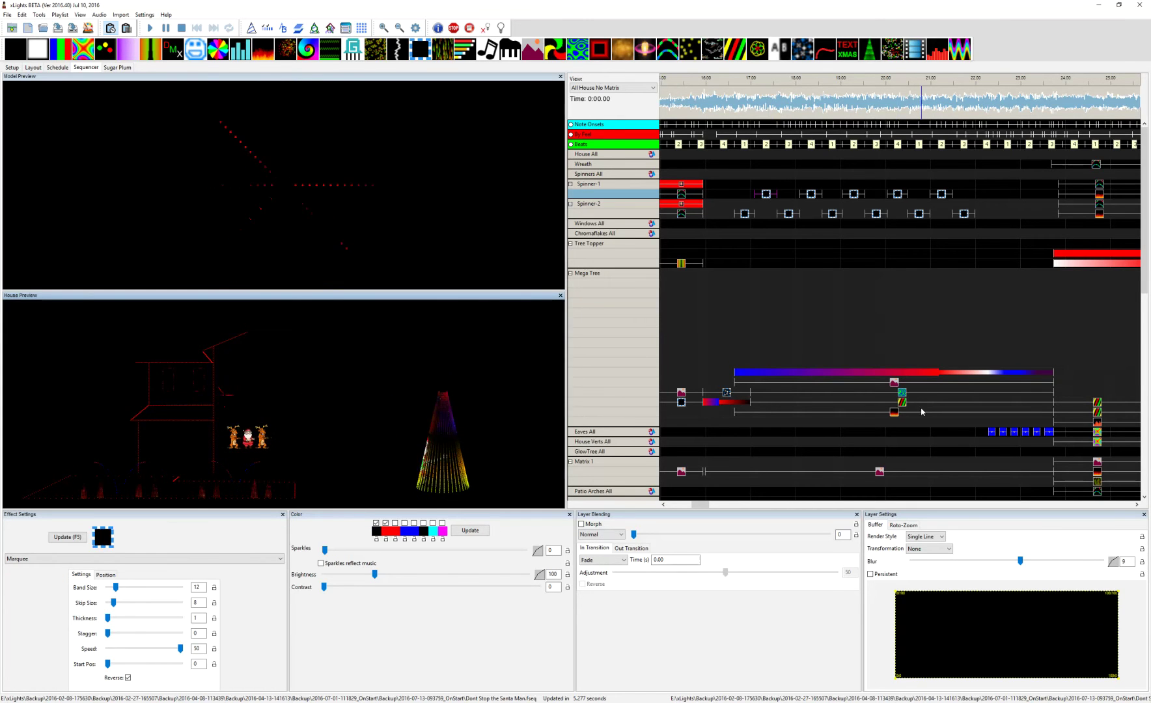
# - Inspect the Mega Tree's VU Meter effect around 29 seconds, showing and hiding the Note Onsets timing marks across the grid
pyautogui.hscroll(5, 922, 439)
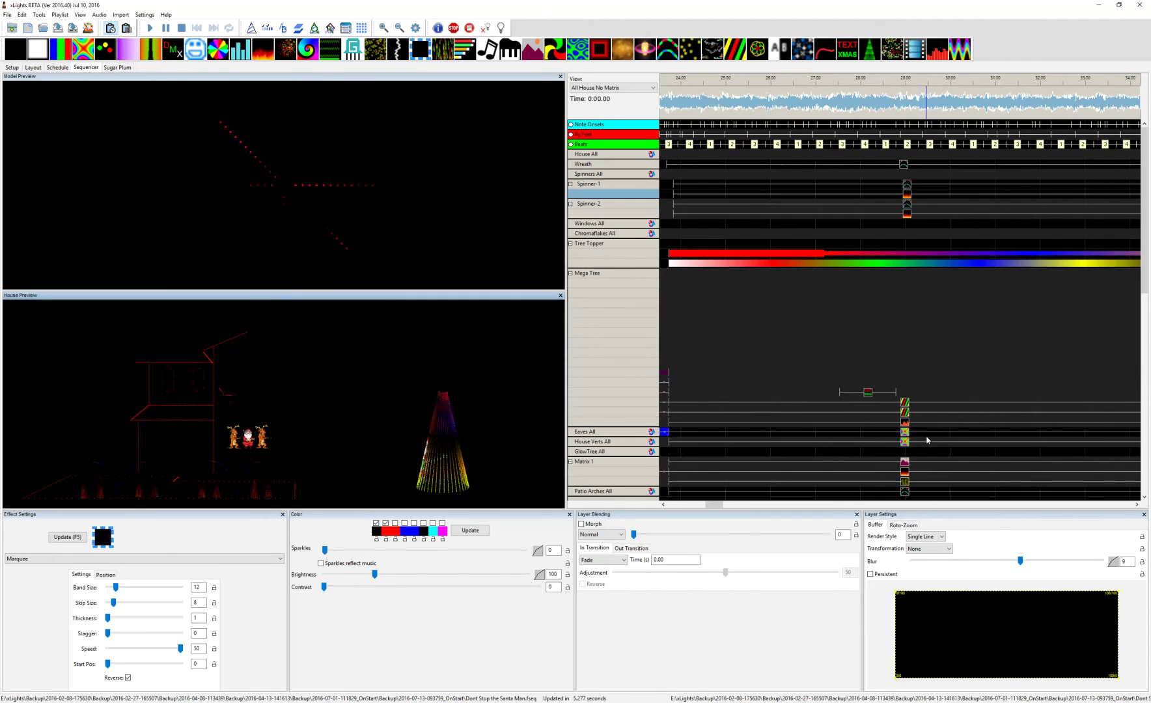
pyautogui.scroll(-2, 921, 454)
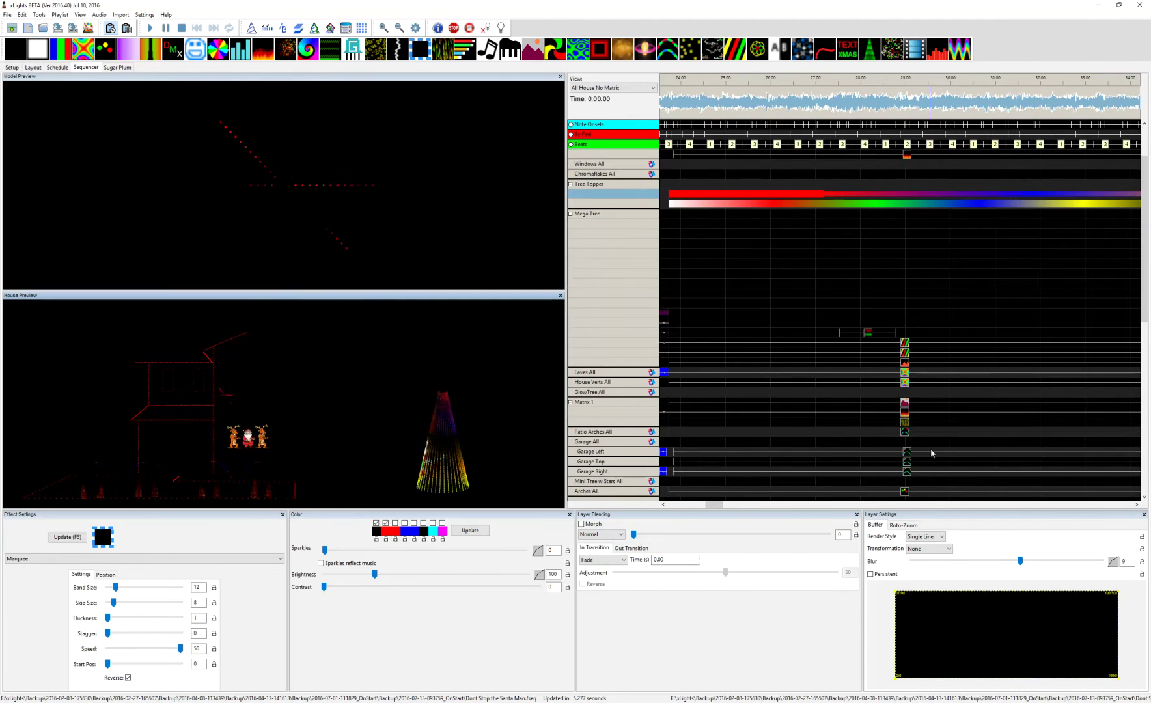
pyautogui.scroll(-2, 932, 454)
pyautogui.scroll(4, 931, 454)
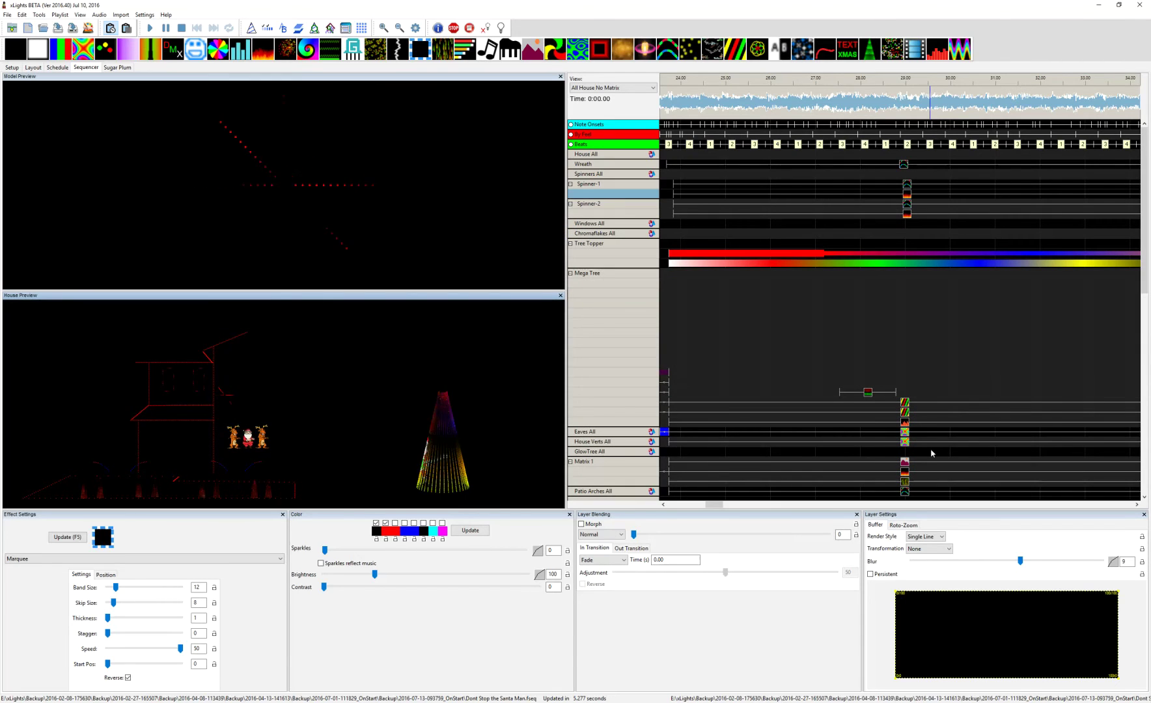
pyautogui.click(905, 424)
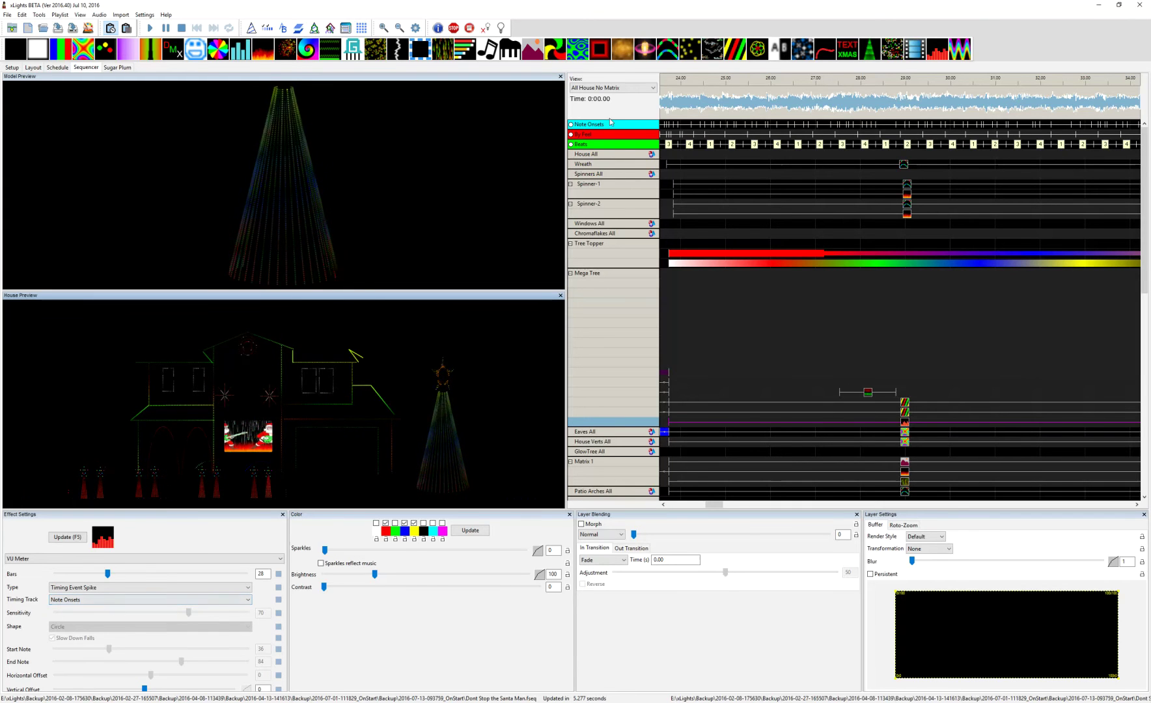
pyautogui.click(571, 124)
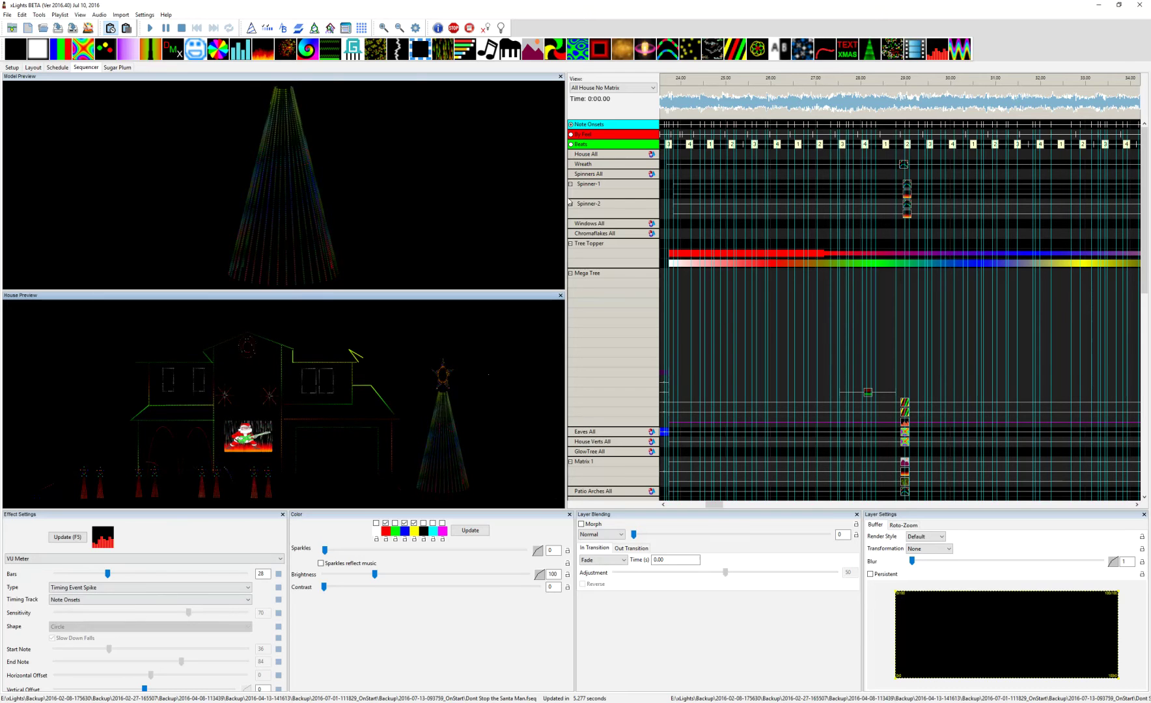
pyautogui.click(571, 125)
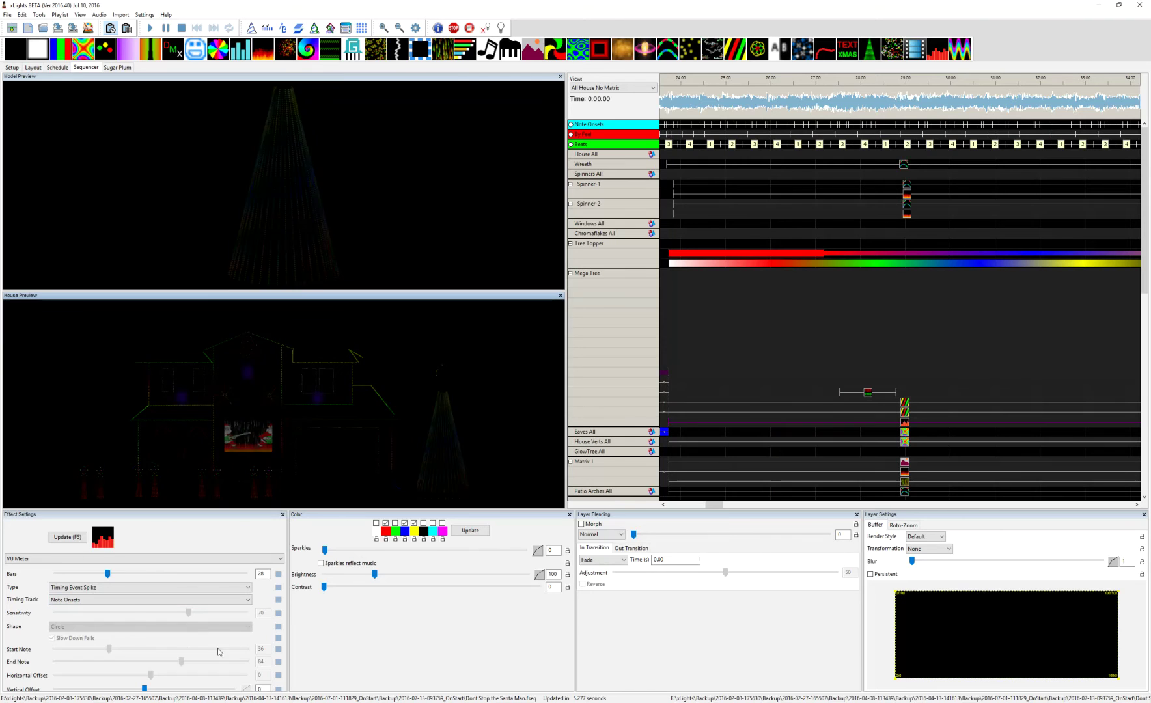
# - Enlarge the effect settings area further and review the available VU Meter types, keeping Timing Event Spike
pyautogui.moveTo(235, 510); pyautogui.dragTo(235, 462)
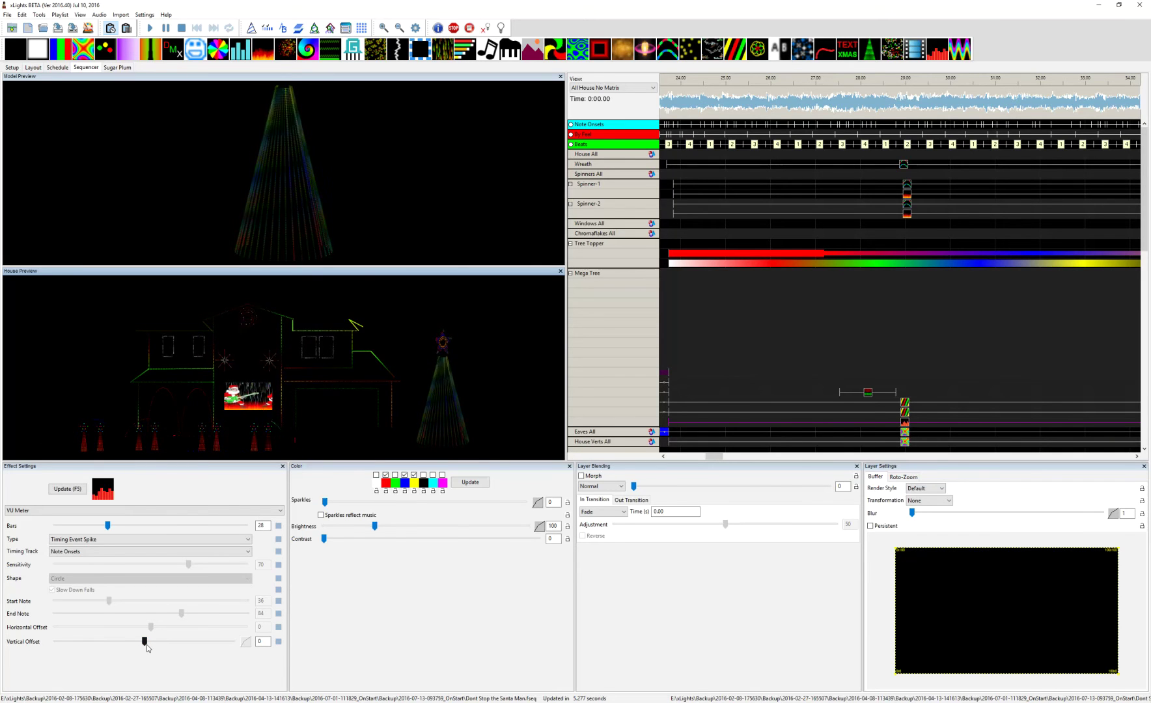
pyautogui.click(249, 542)
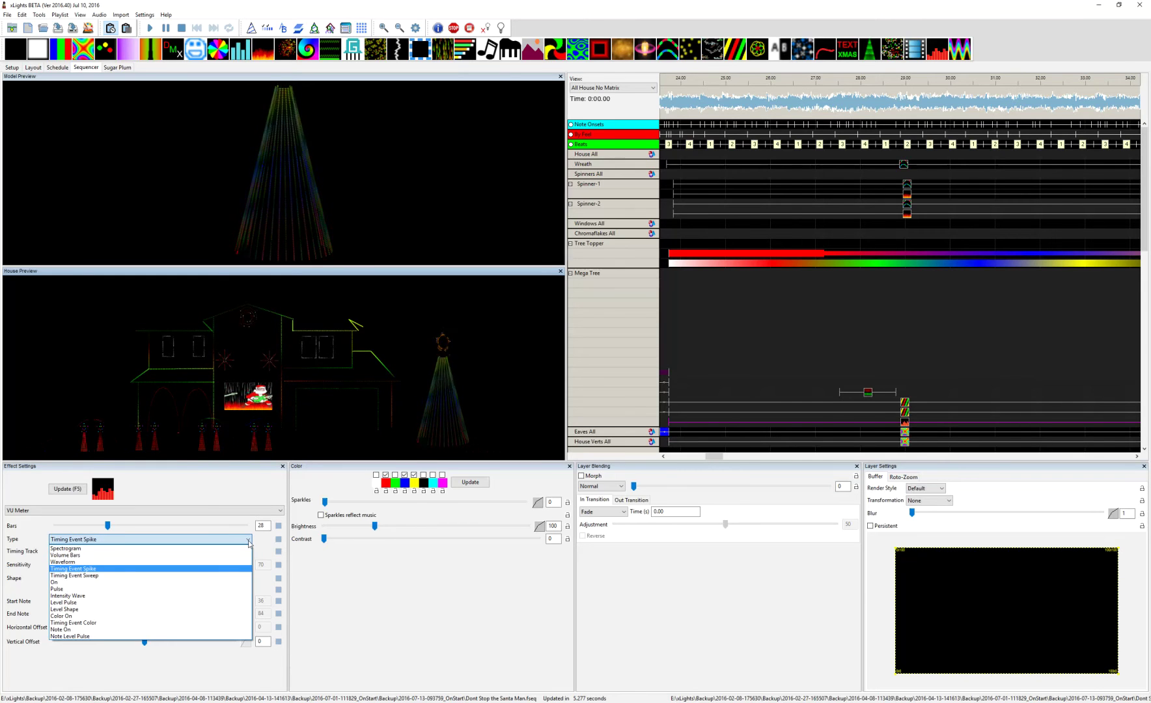
pyautogui.click(225, 669)
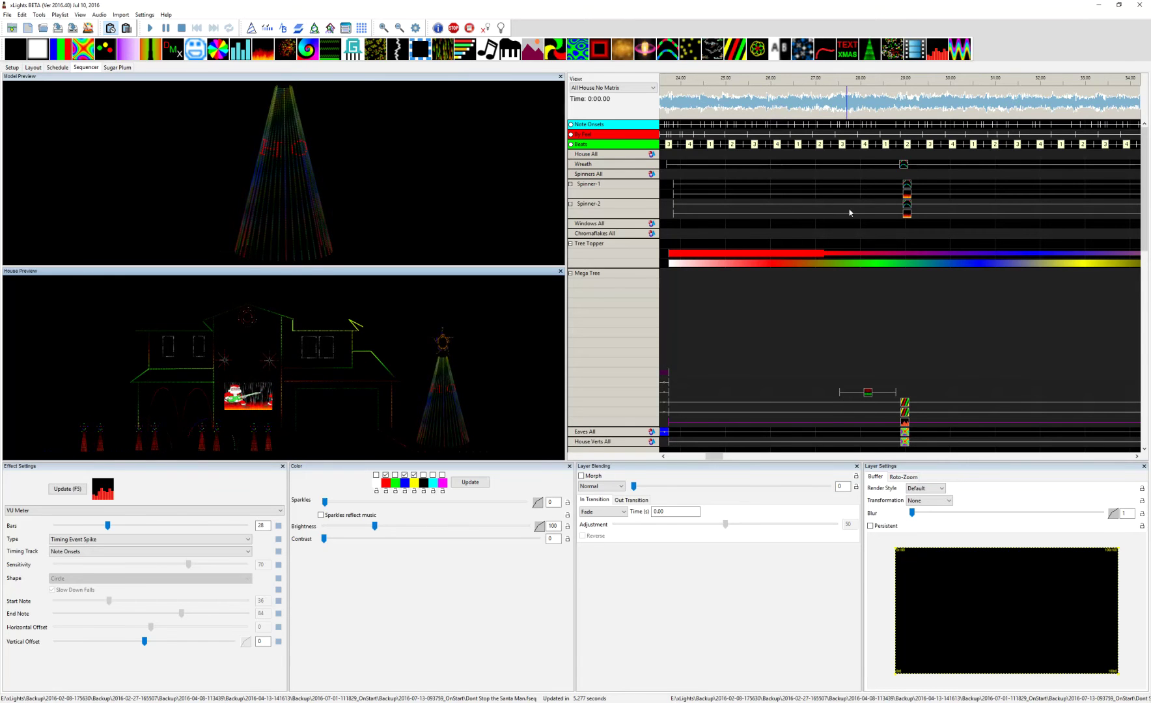
# - Inspect the Fire effect on Spinner-2 and return to the VU Meter effect on the Mega Tree
pyautogui.click(907, 216)
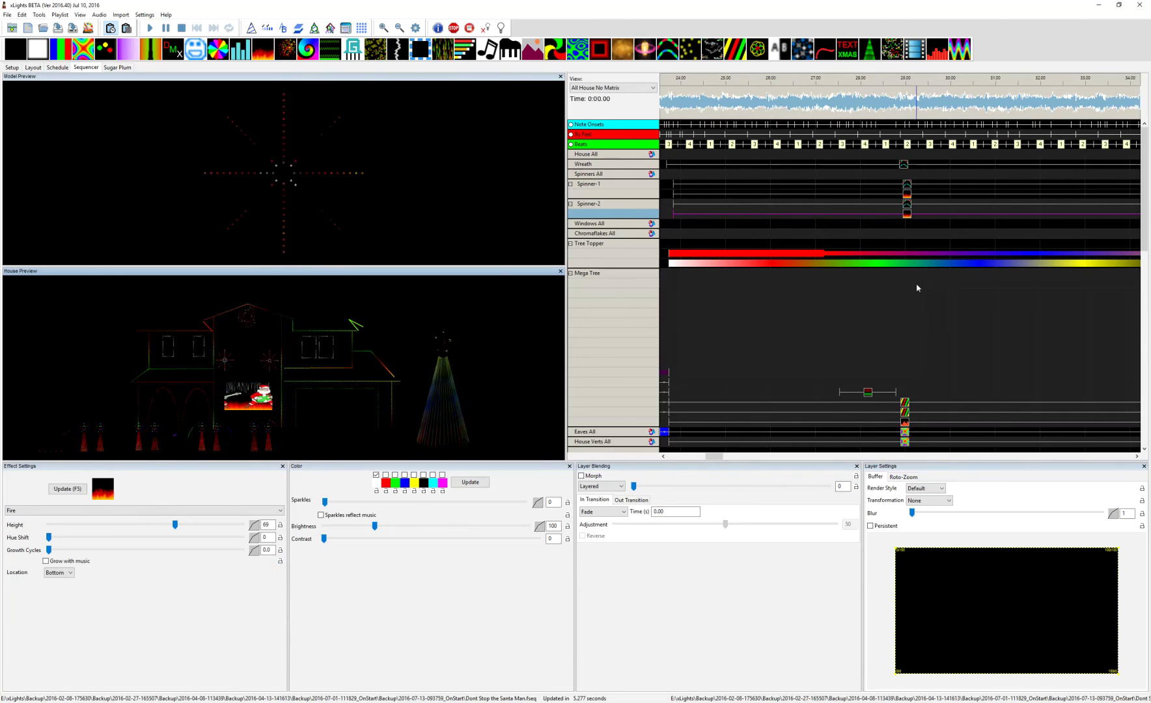
pyautogui.scroll(-2, 932, 384)
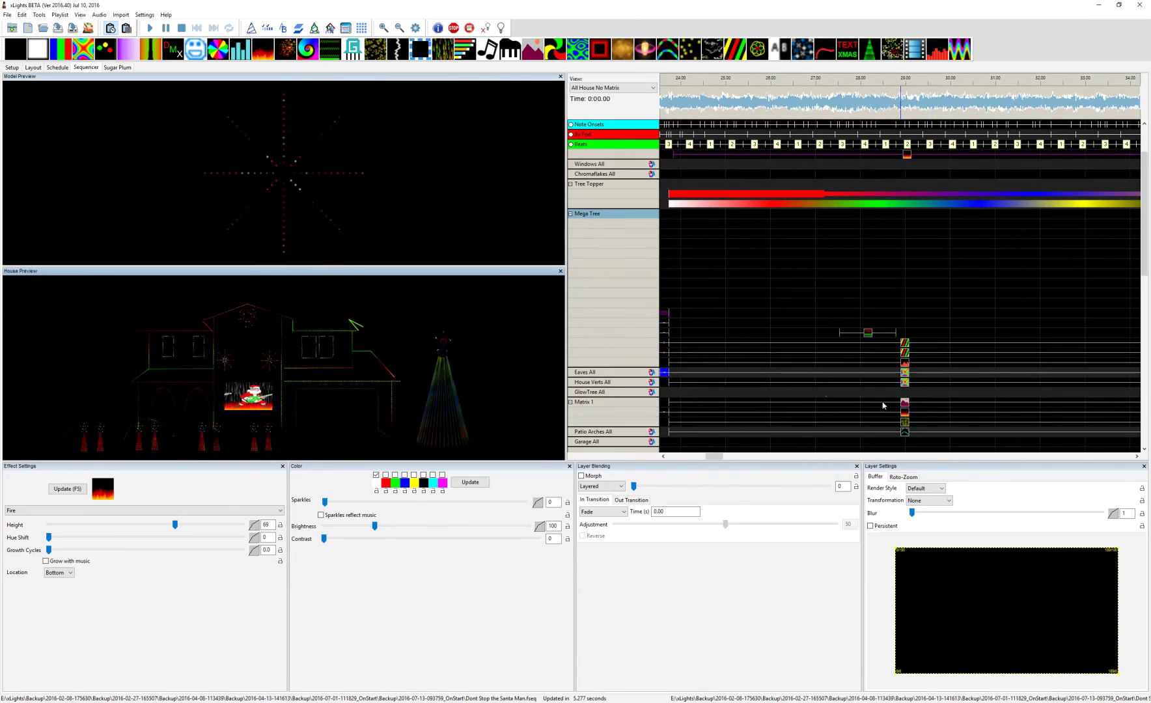
pyautogui.click(907, 364)
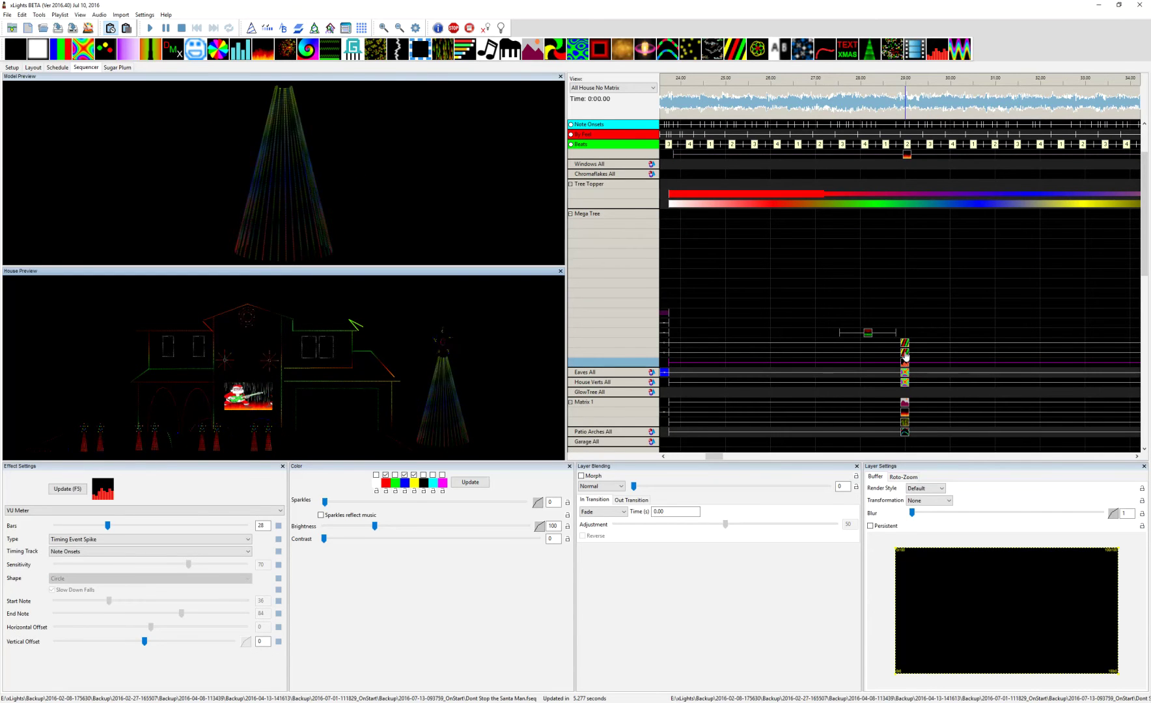
# - Review the colours and layer blending choices of the Spirals effect above the VU Meter, and reselect the Mega Tree's VU Meter effect
pyautogui.click(905, 354)
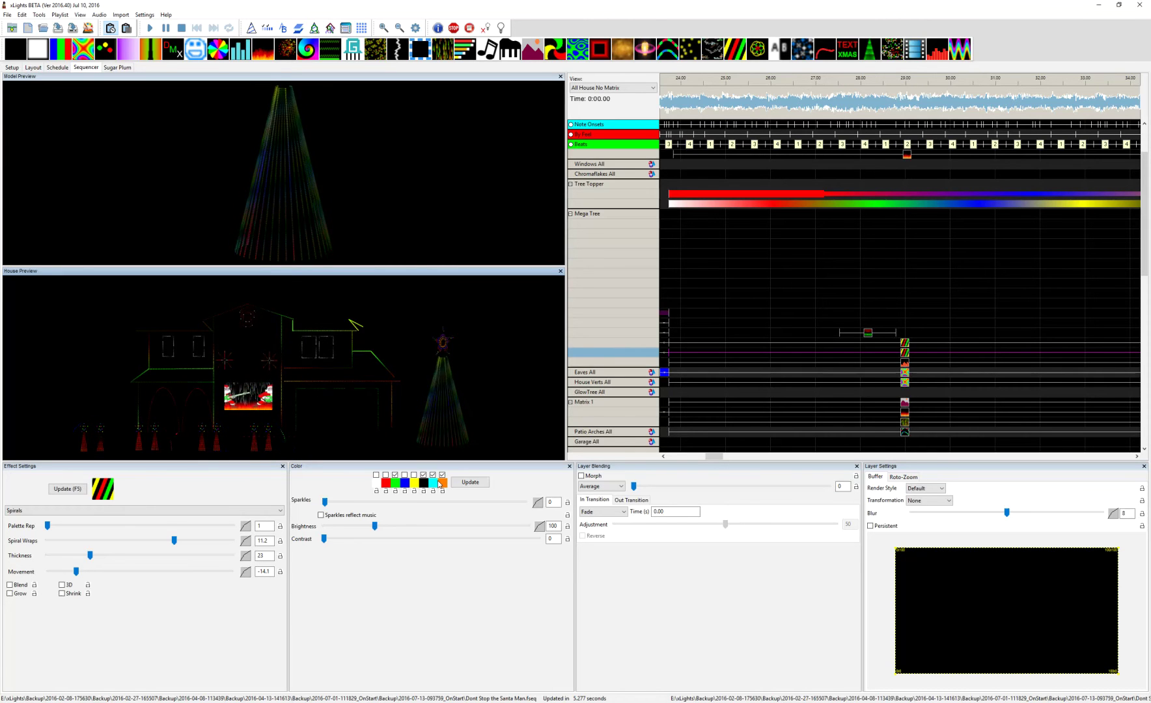
pyautogui.click(620, 487)
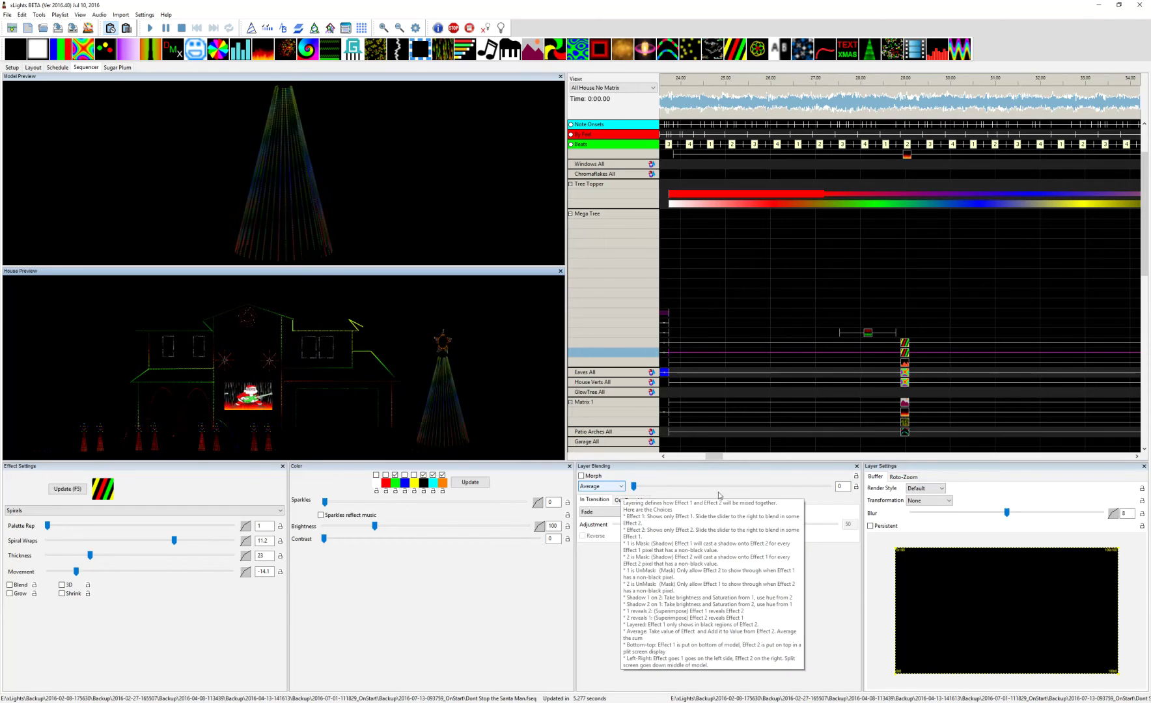
pyautogui.click(912, 400)
pyautogui.click(908, 364)
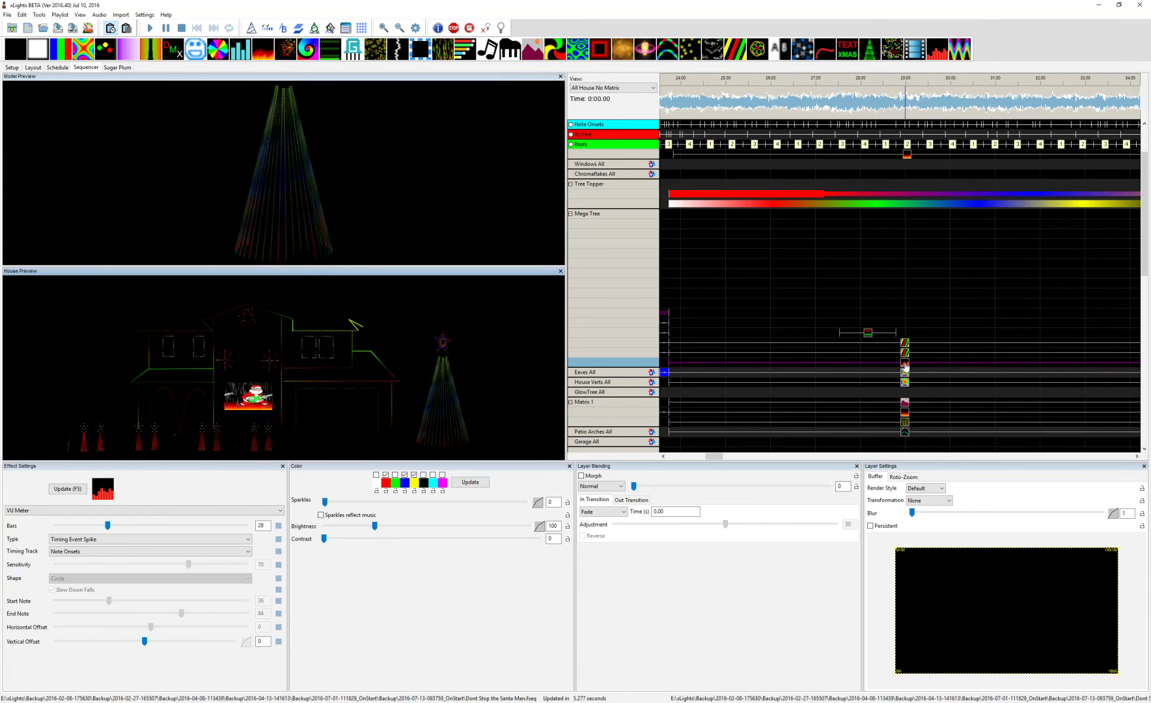
# - Compare the wraps, thickness, movement and layer blending of the two Spirals layers on the Mega Tree around 29 seconds
pyautogui.click(905, 352)
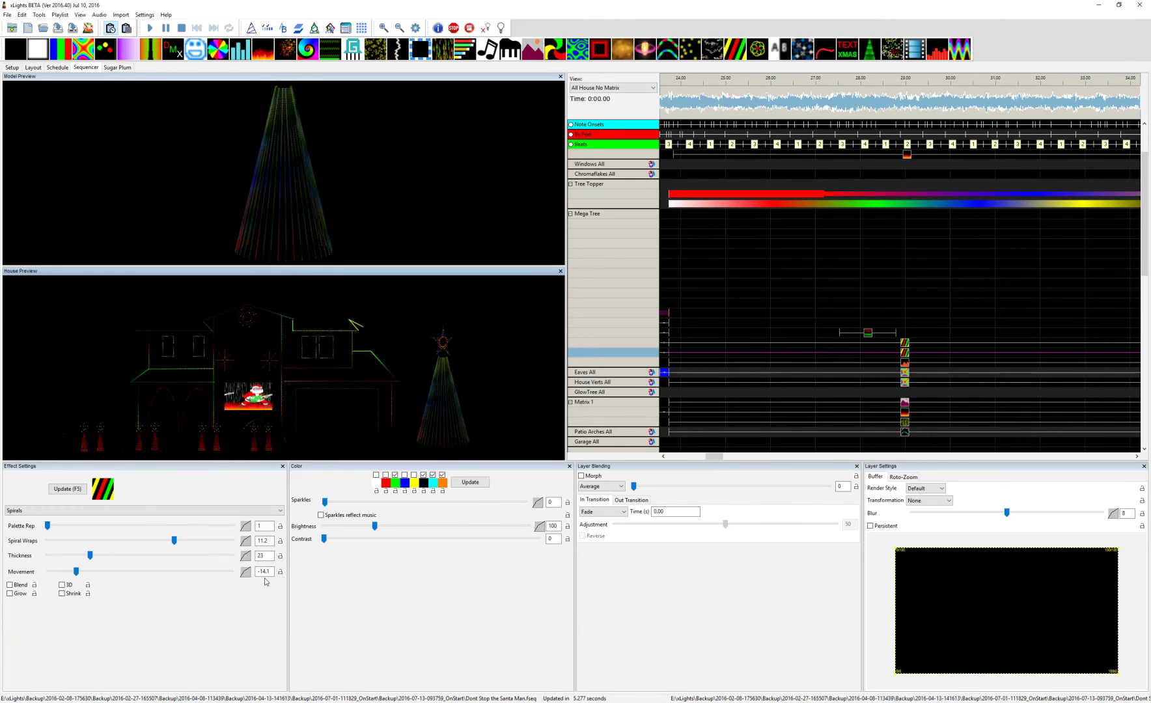
pyautogui.click(904, 345)
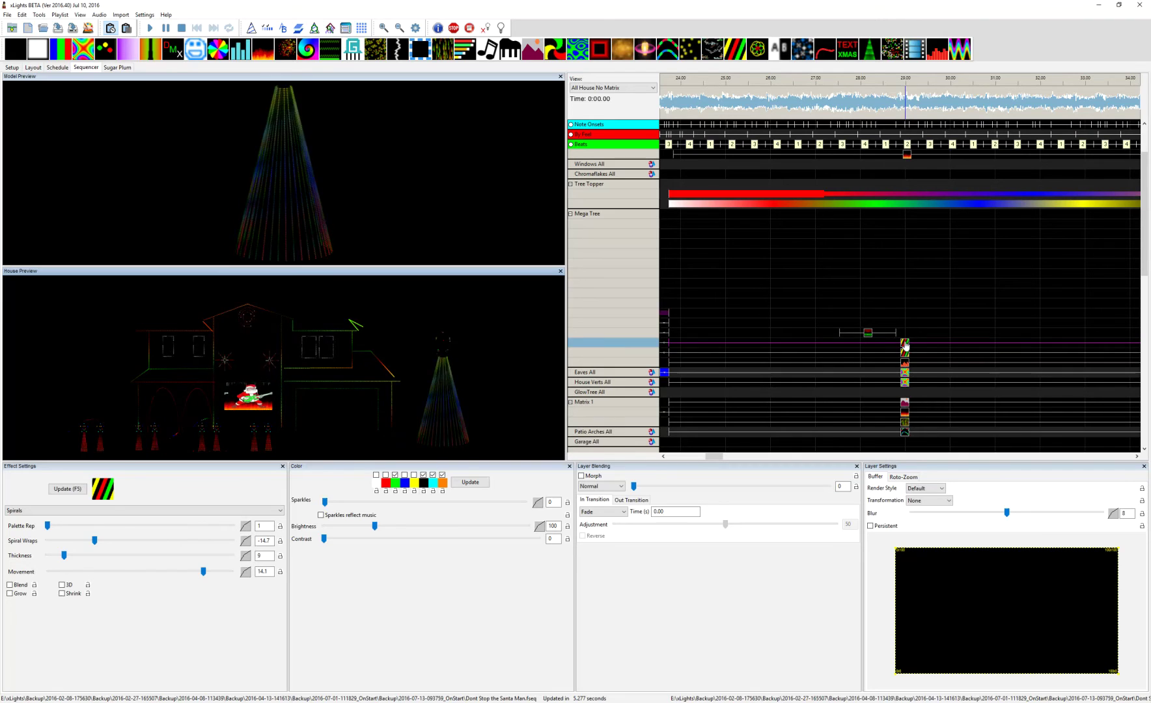
pyautogui.click(905, 351)
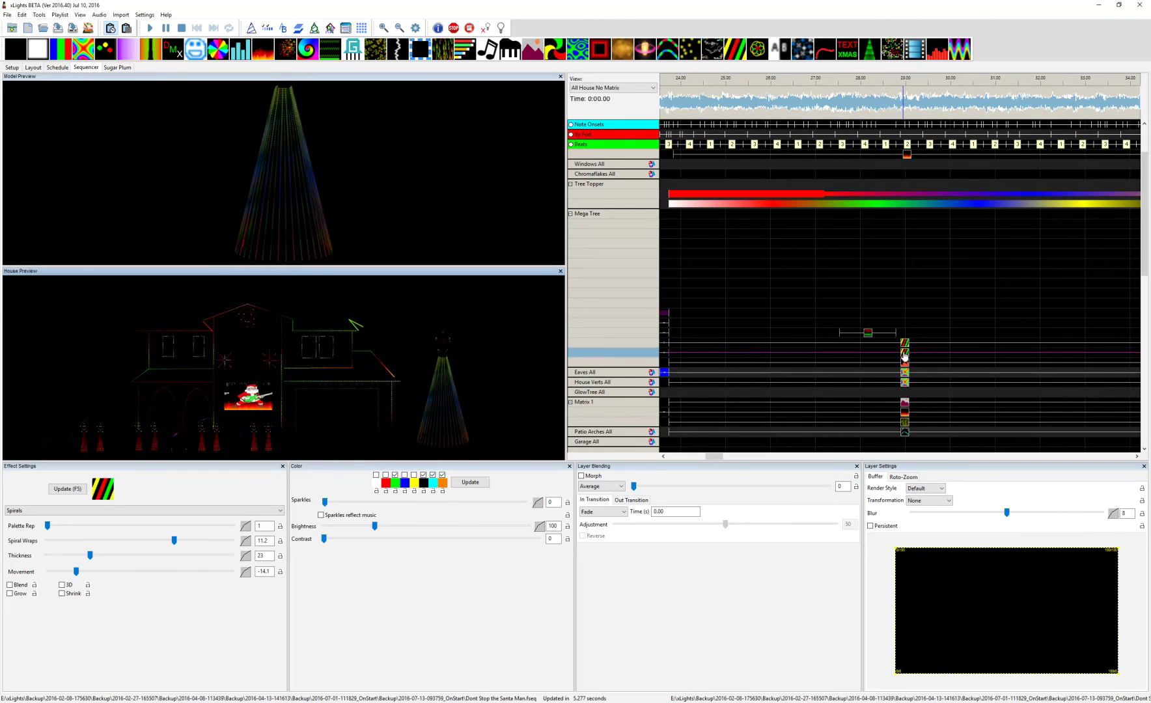
pyautogui.click(904, 342)
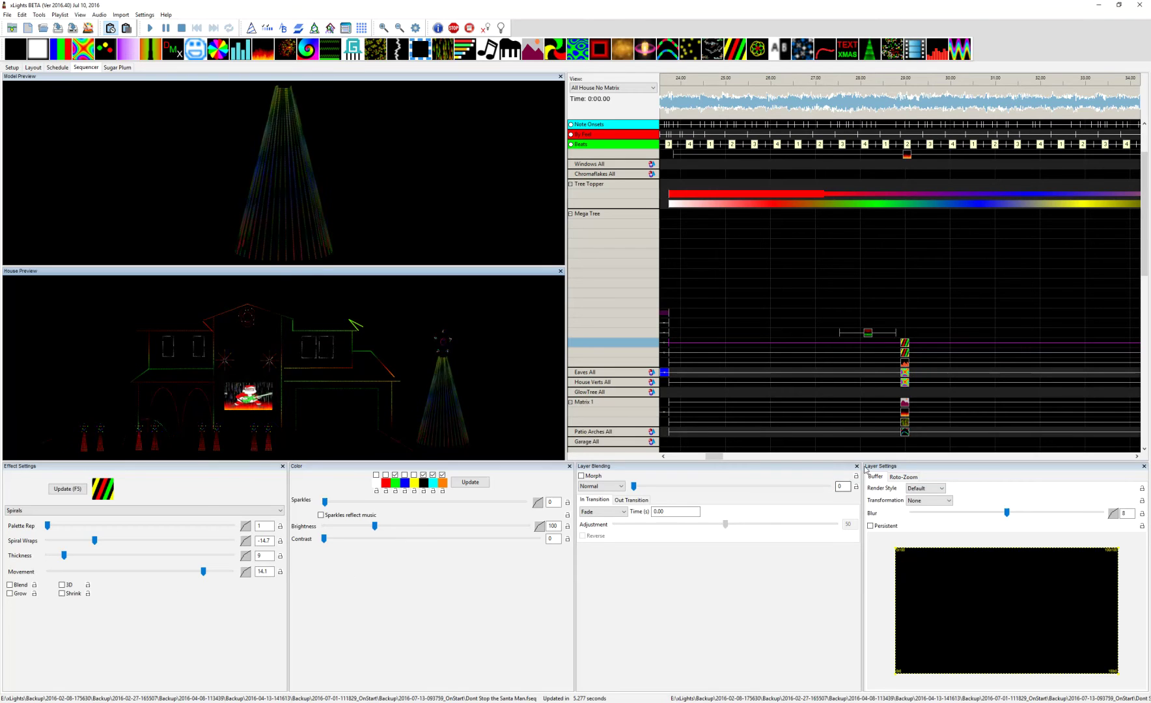
pyautogui.click(903, 352)
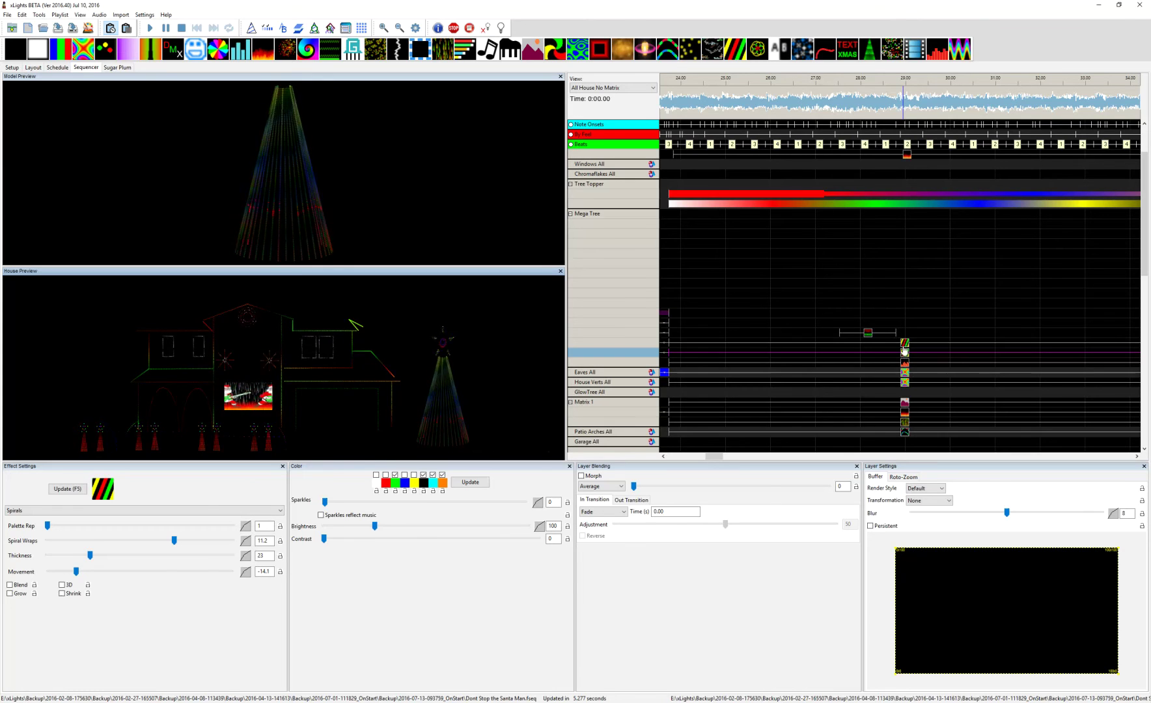
pyautogui.click(904, 347)
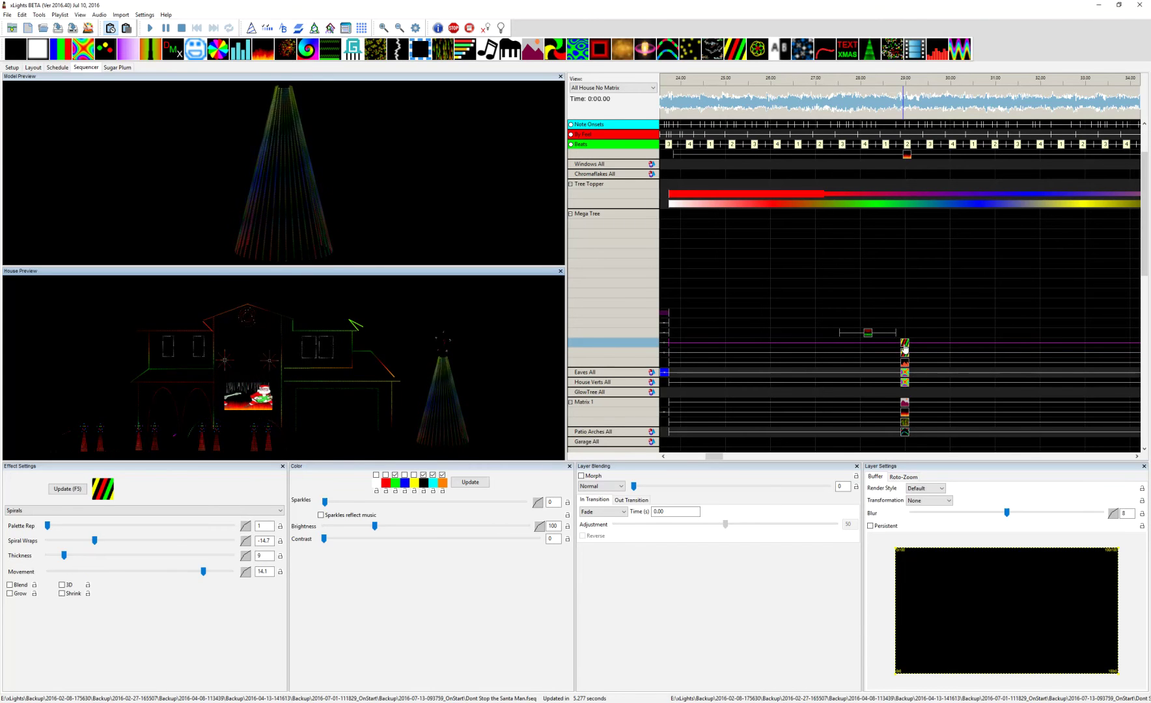
pyautogui.click(904, 353)
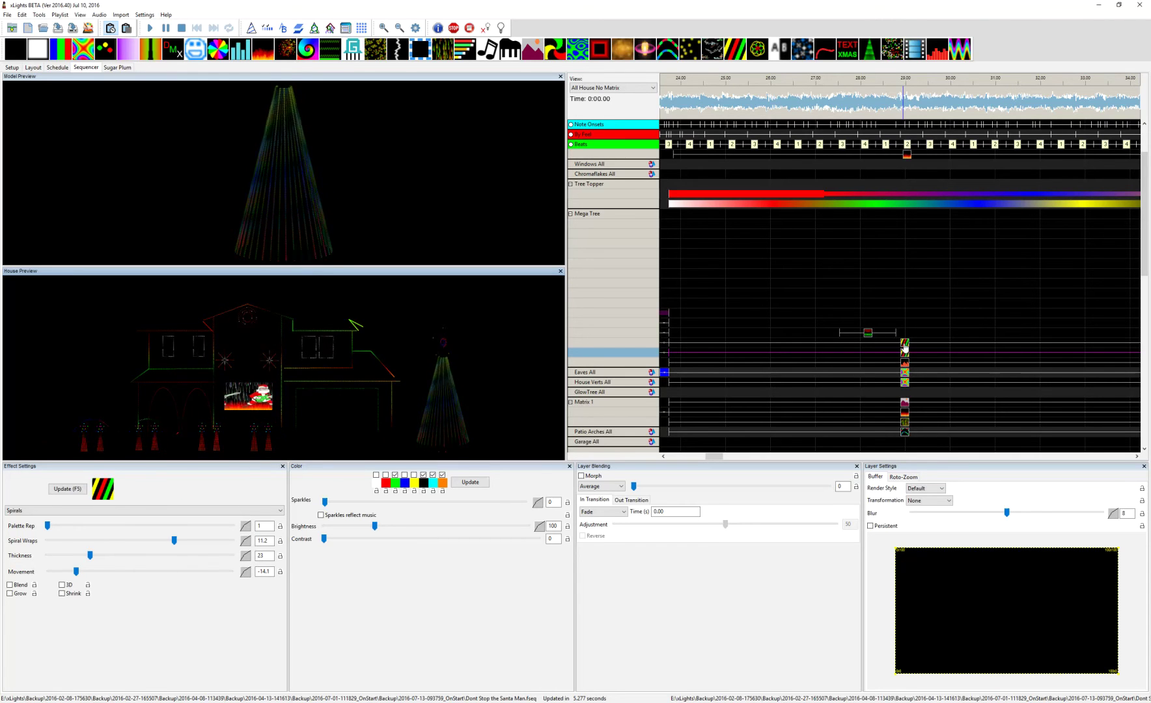
# - Recheck the blending and blur of both Mega Tree Spirals layers, then inspect the VU Meter effect beneath them
pyautogui.click(904, 347)
pyautogui.click(907, 354)
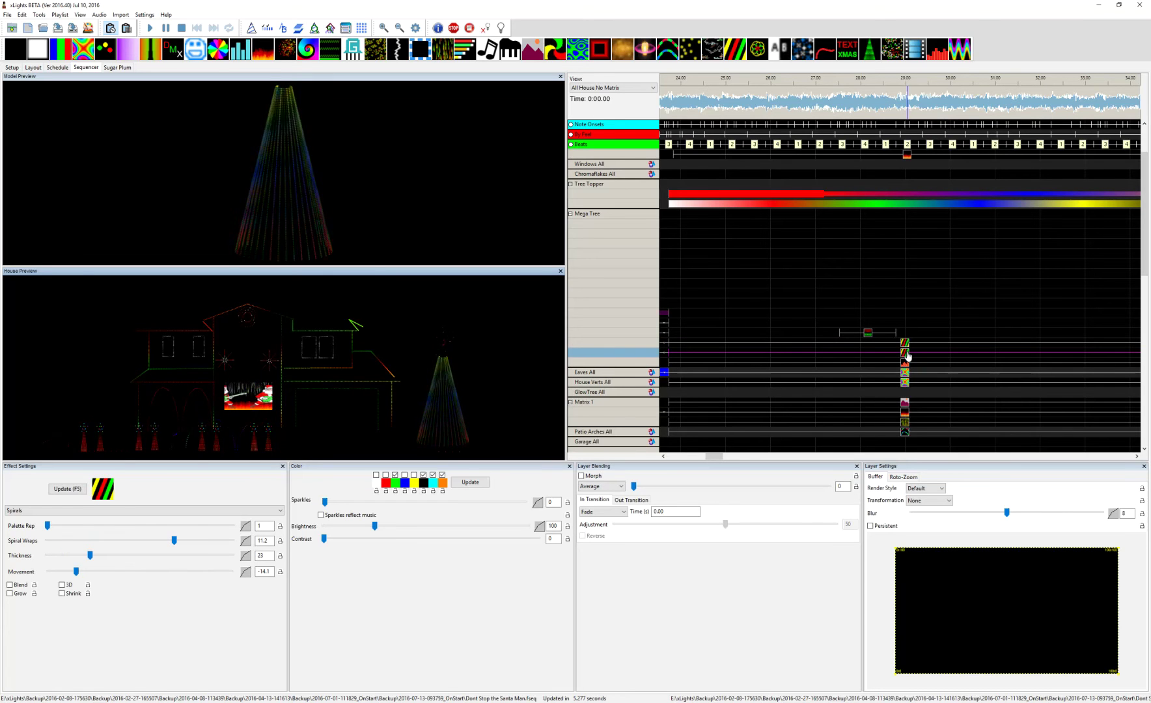
pyautogui.click(905, 346)
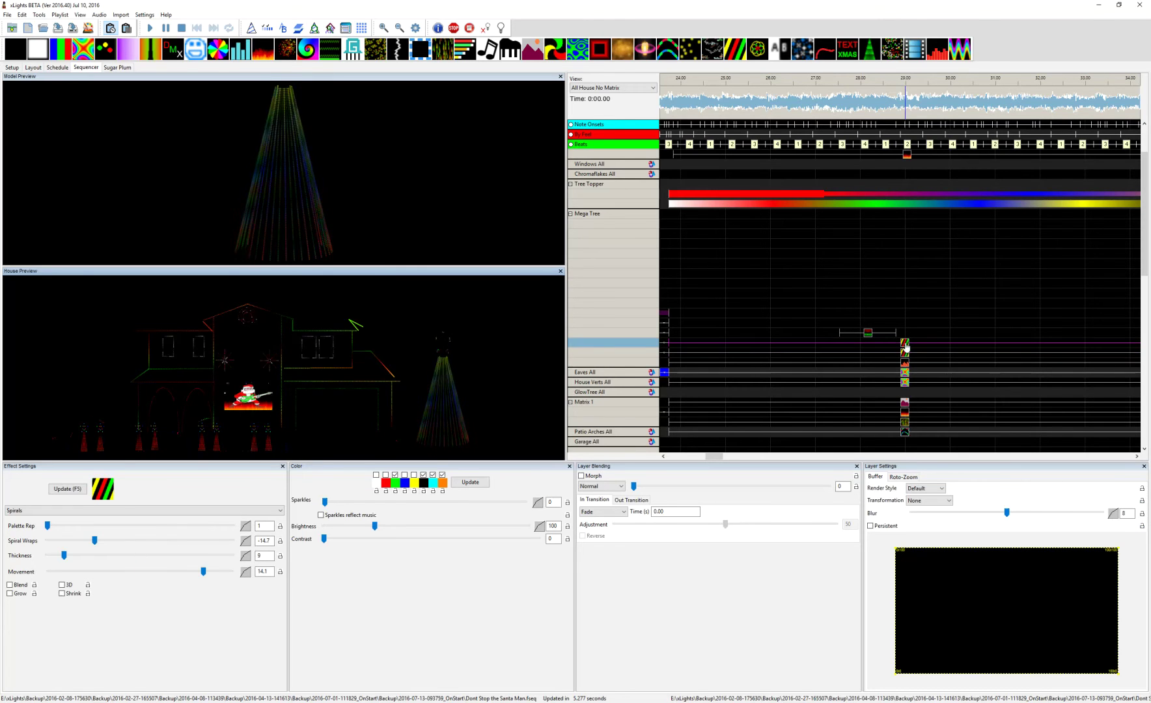
pyautogui.click(906, 352)
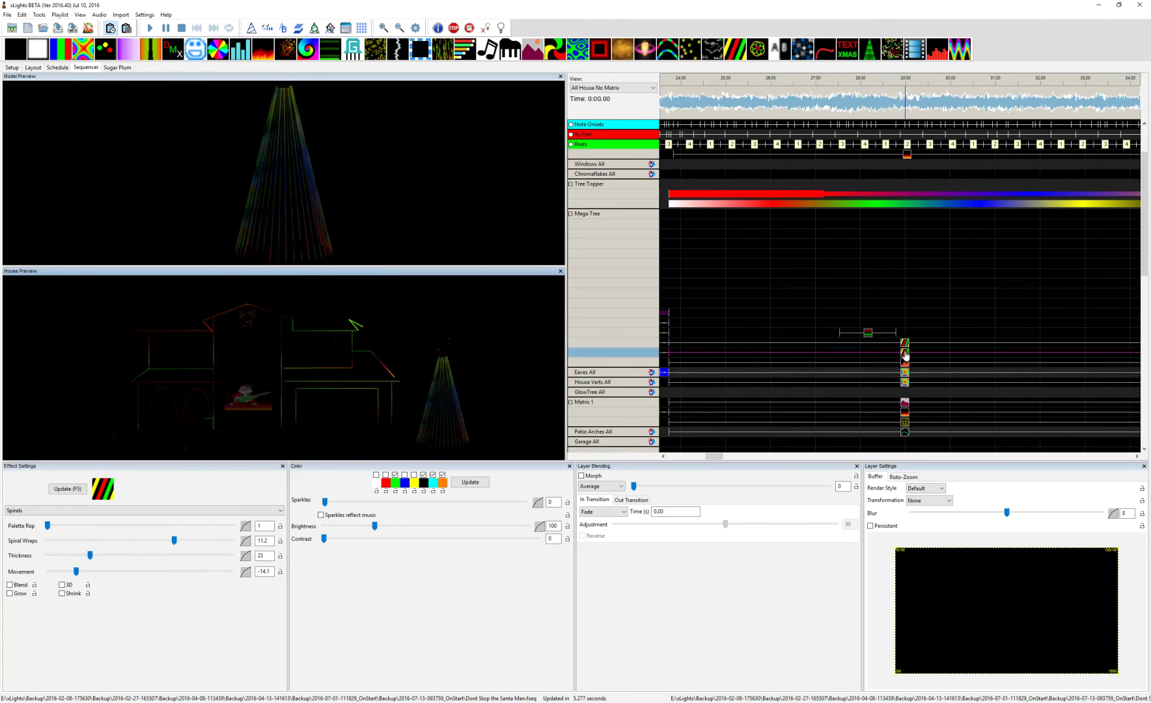
pyautogui.click(907, 344)
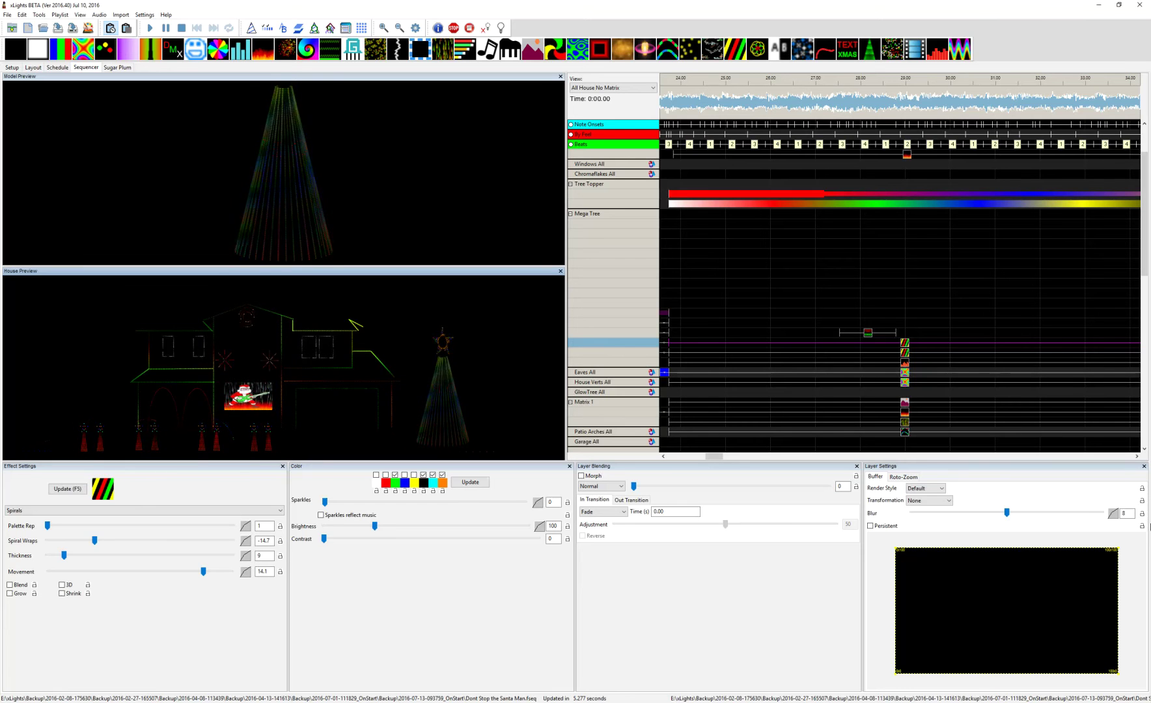
pyautogui.click(905, 355)
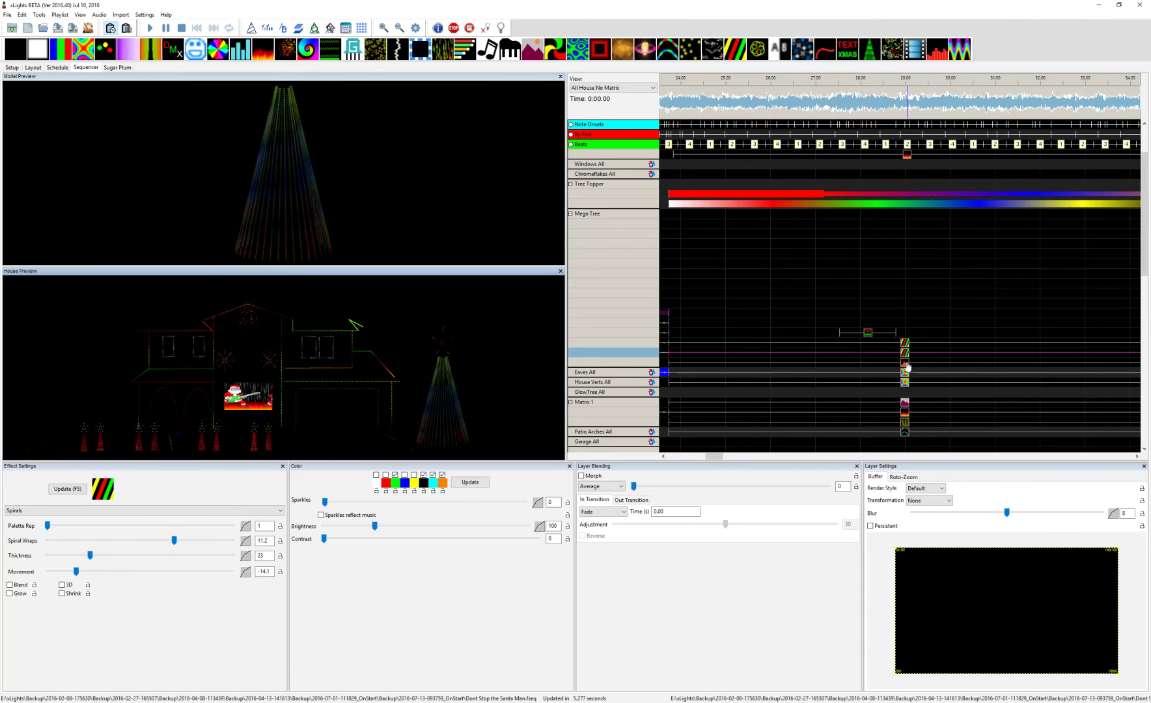
pyautogui.click(905, 363)
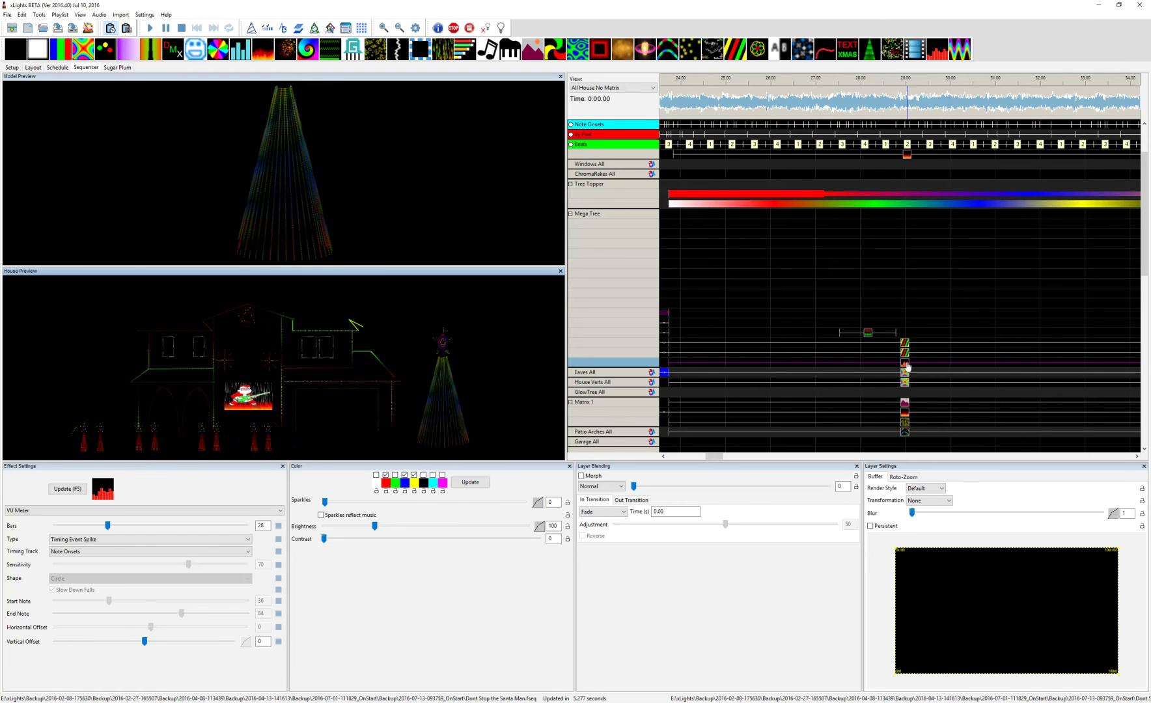
# - Inspect the HO Text effects on the Mega Tree around 28 and 35 seconds, comparing their movement and starting Y positions
pyautogui.click(868, 335)
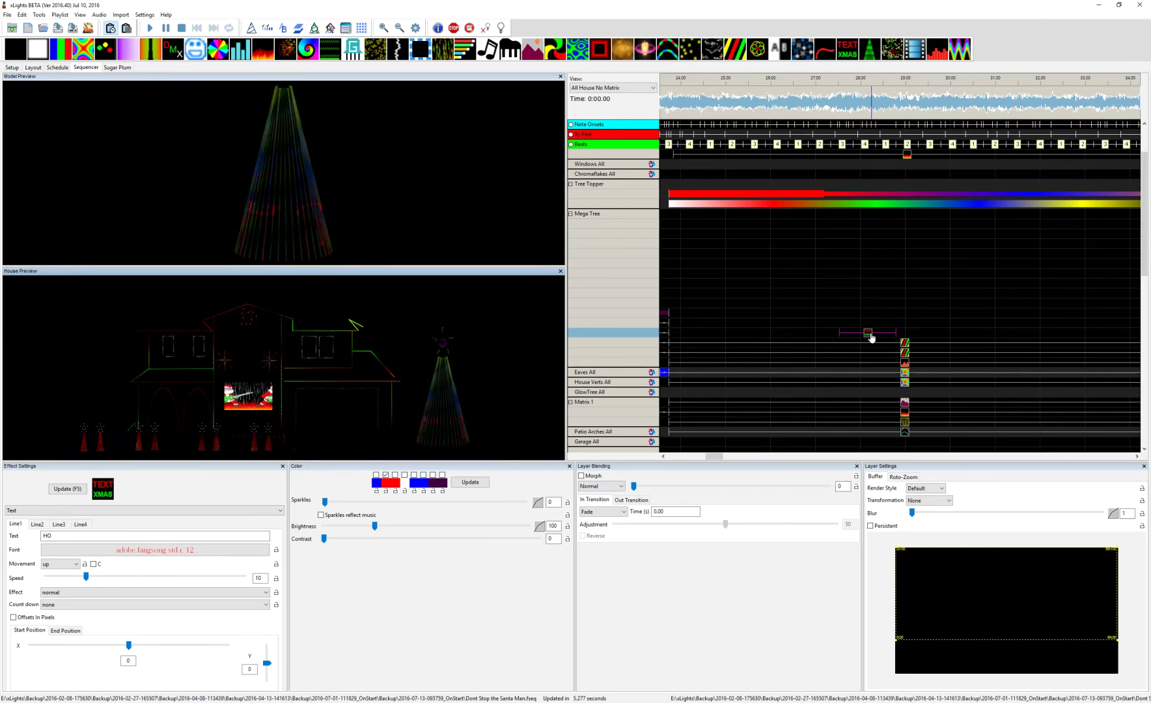
pyautogui.hscroll(5, 924, 334)
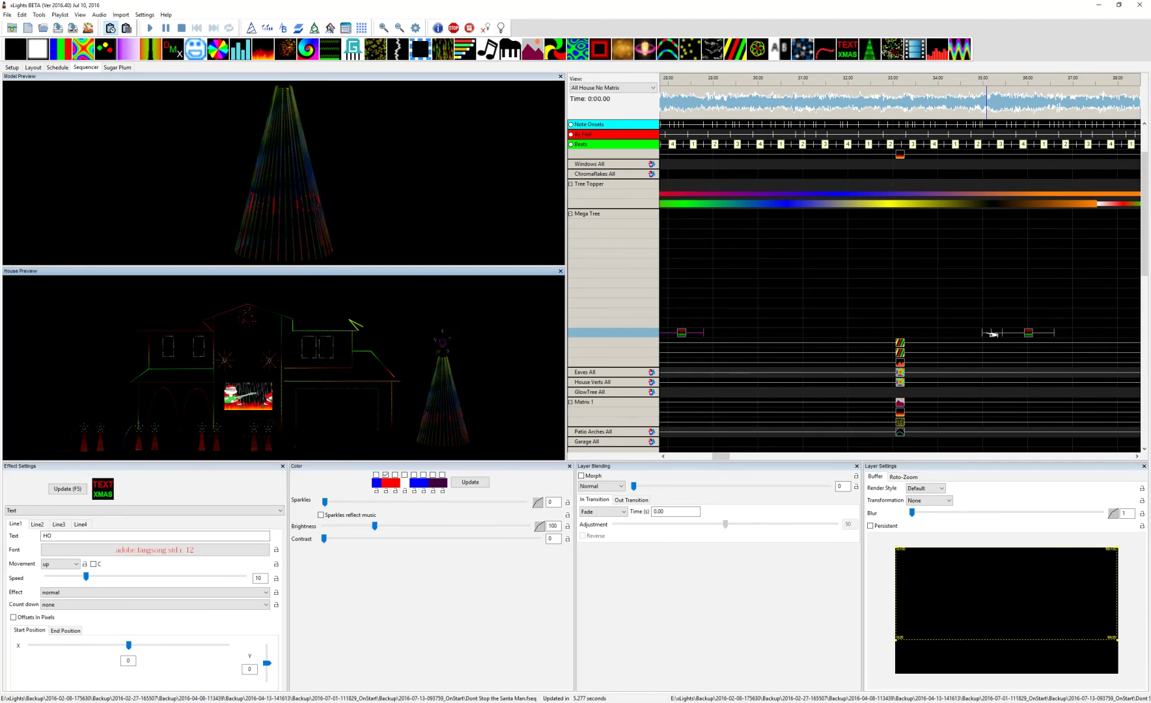
pyautogui.click(990, 334)
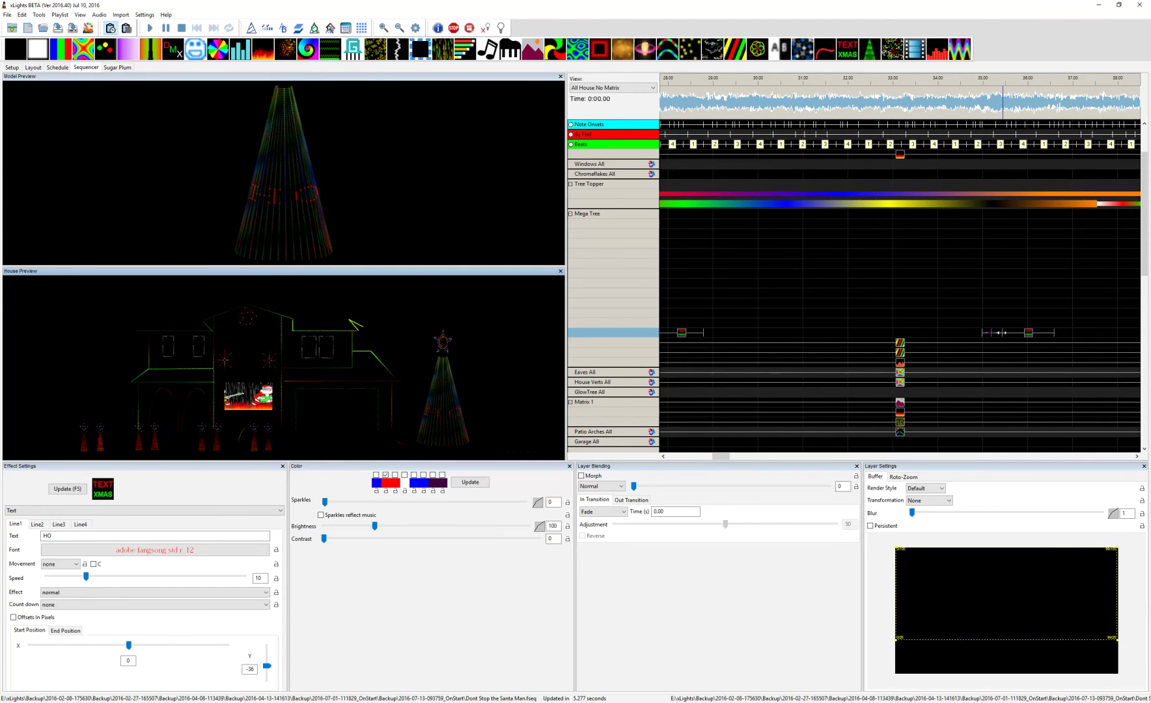
pyautogui.click(1026, 334)
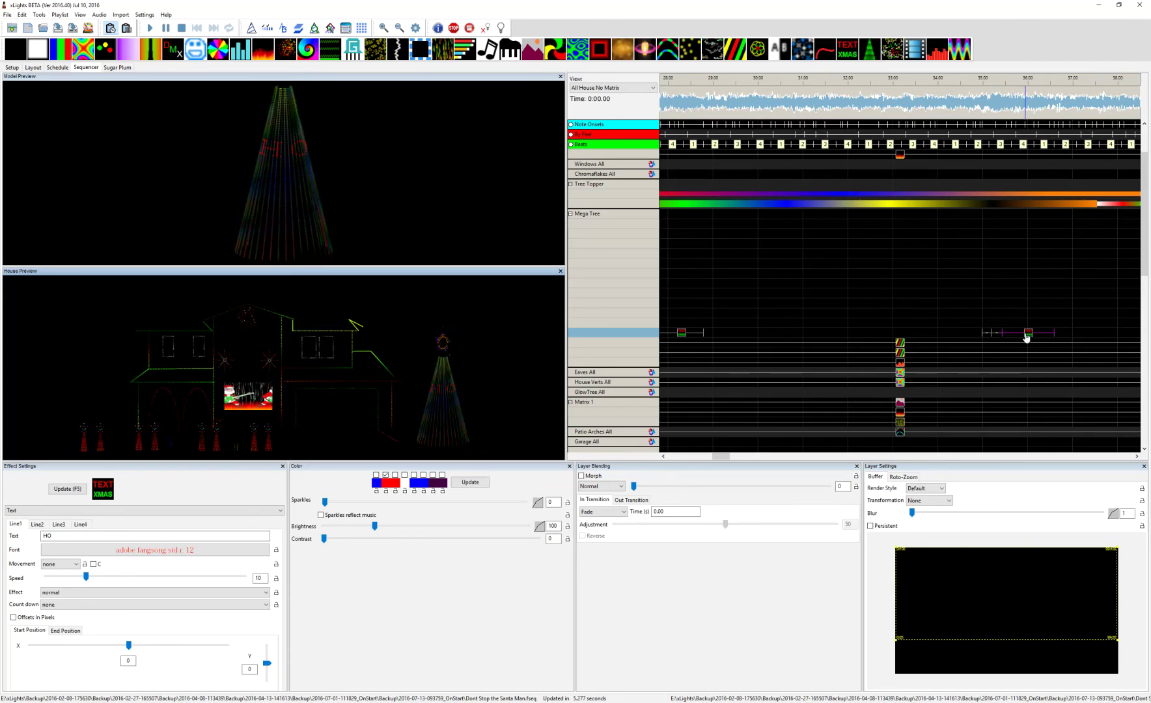
pyautogui.click(980, 334)
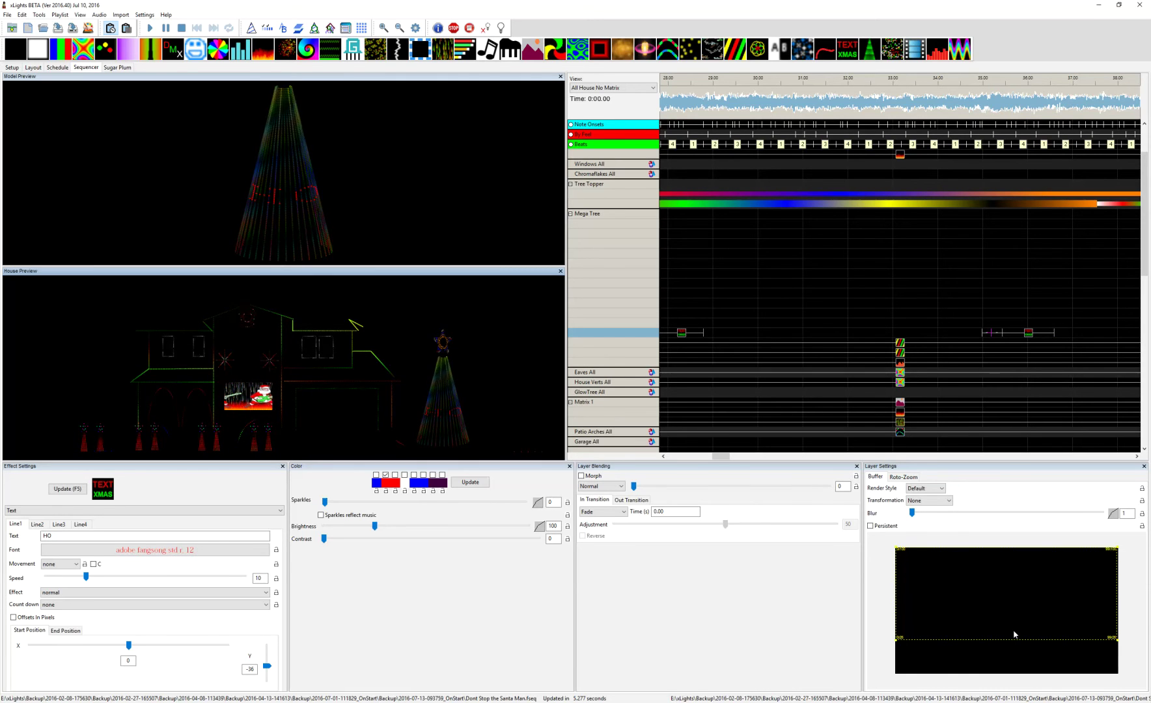
pyautogui.click(984, 332)
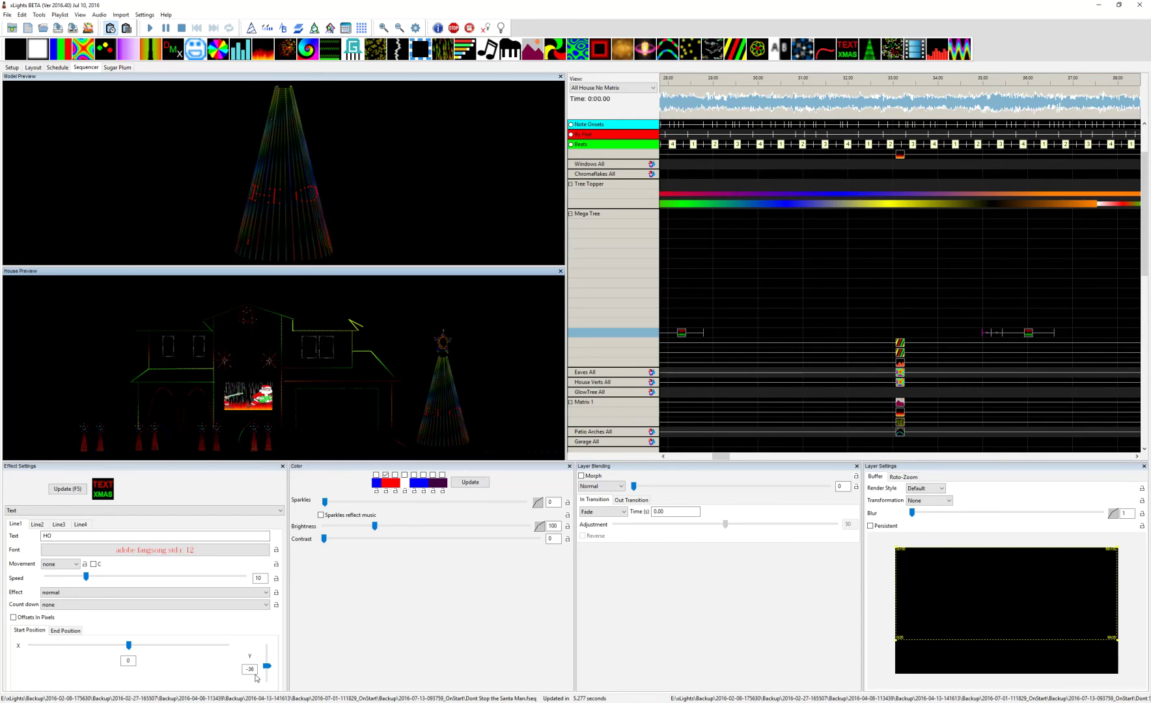
pyautogui.click(999, 338)
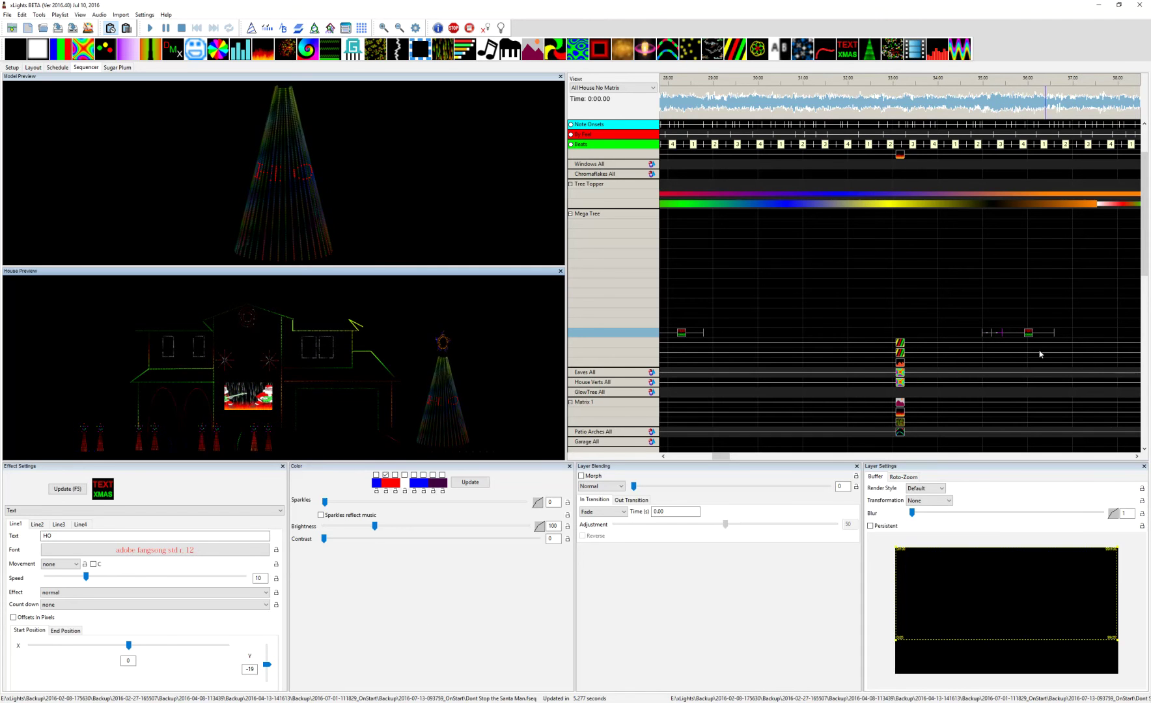
pyautogui.doubleClick(250, 669)
pyautogui.write('0')
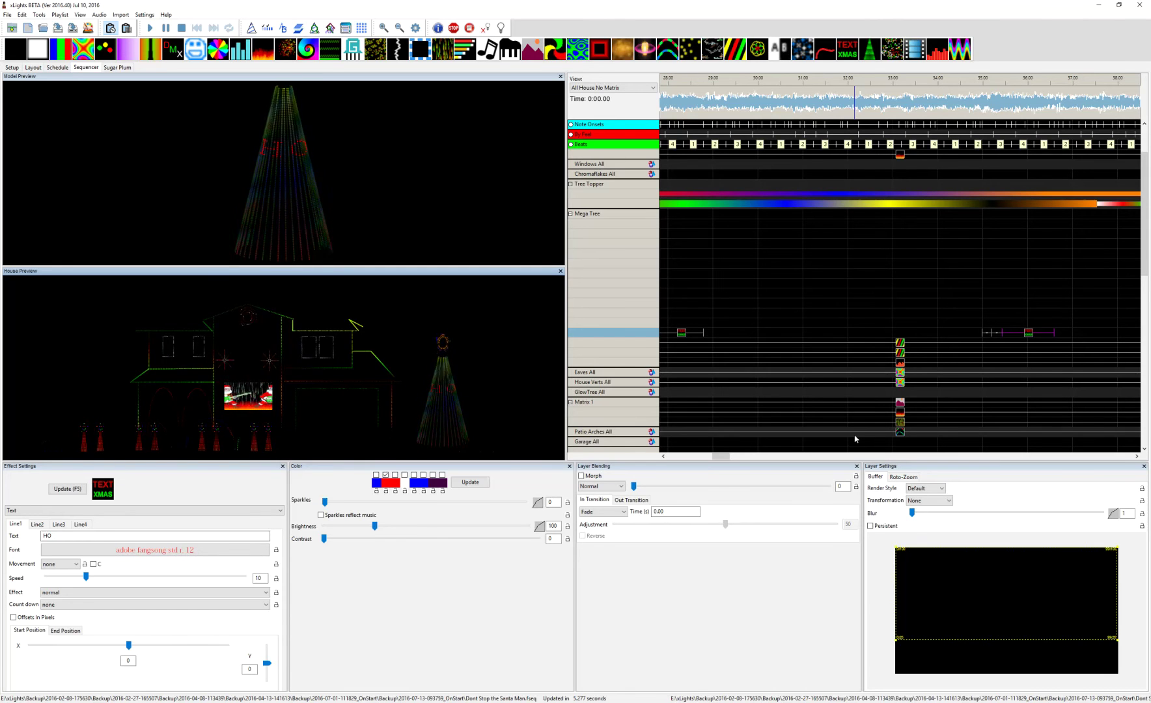
# - Review the position, blade and option settings of the Fan effect on the Tree Topper around 24 seconds
pyautogui.scroll(2, 950, 320)
pyautogui.hscroll(-2, 950, 320)
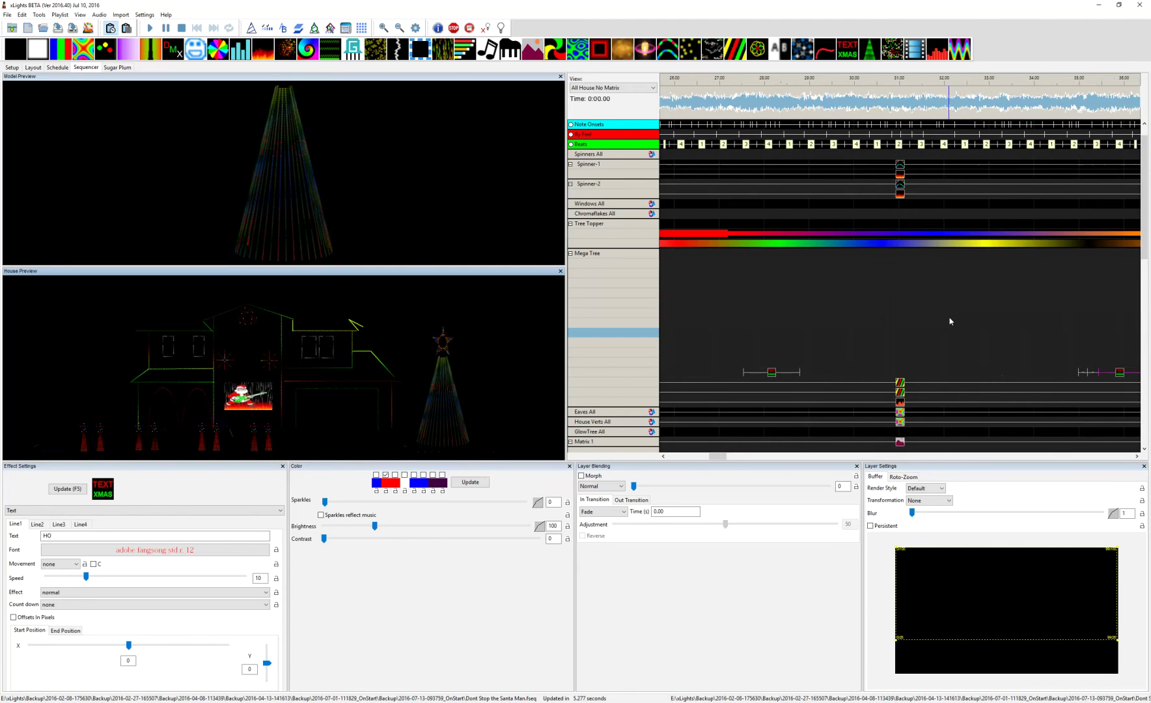
pyautogui.hscroll(-4, 950, 321)
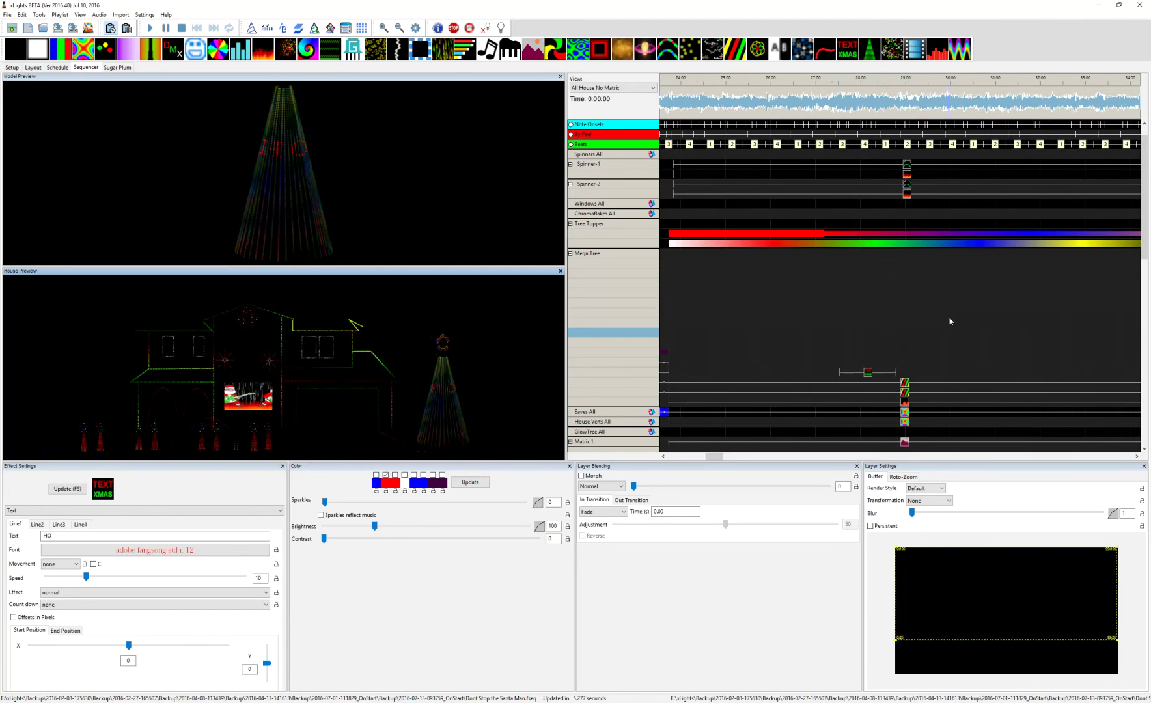
pyautogui.click(766, 243)
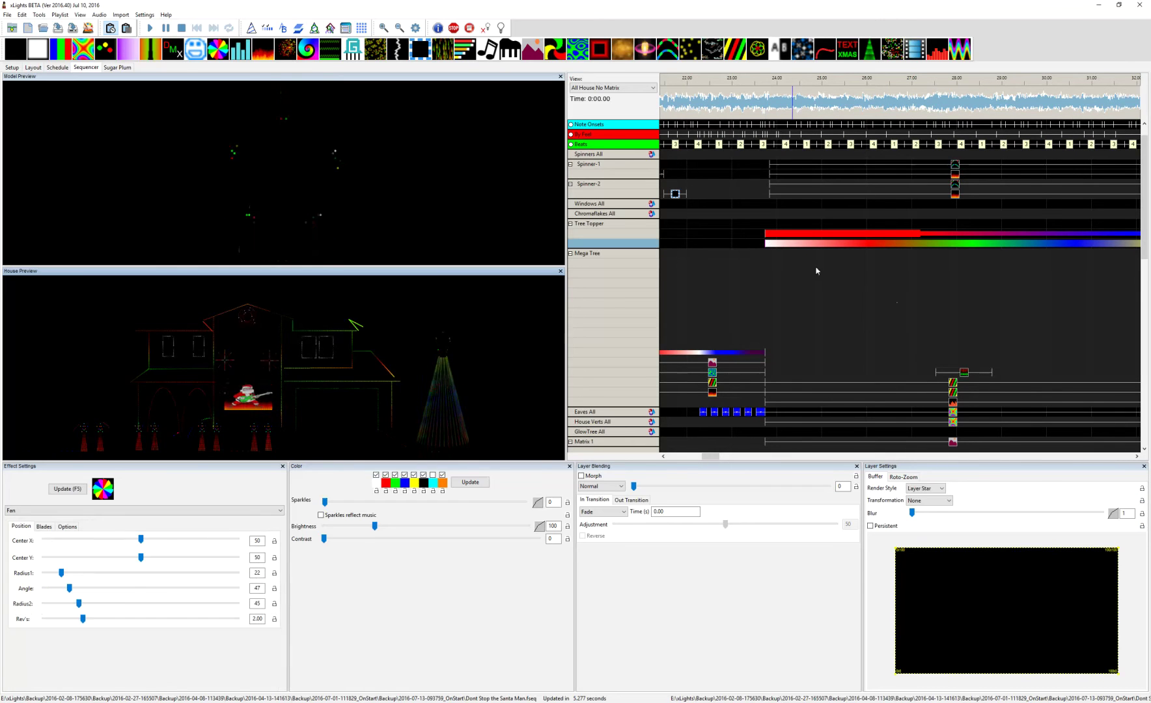
pyautogui.hscroll(2, 911, 310)
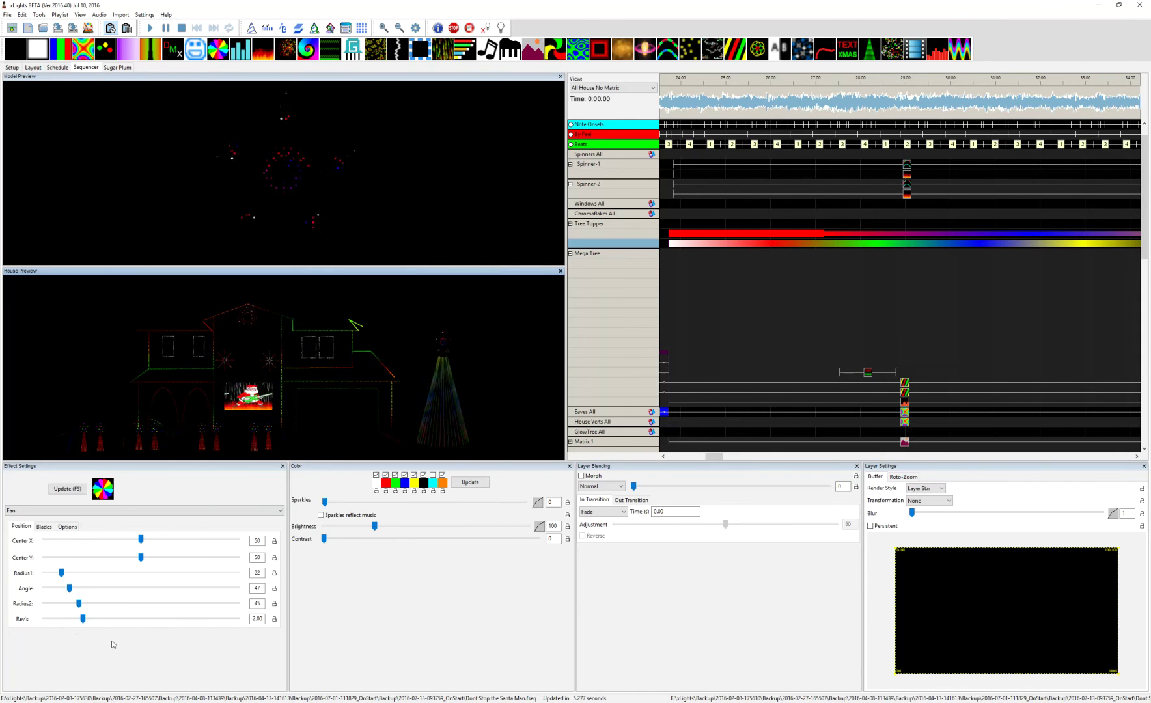
pyautogui.click(43, 529)
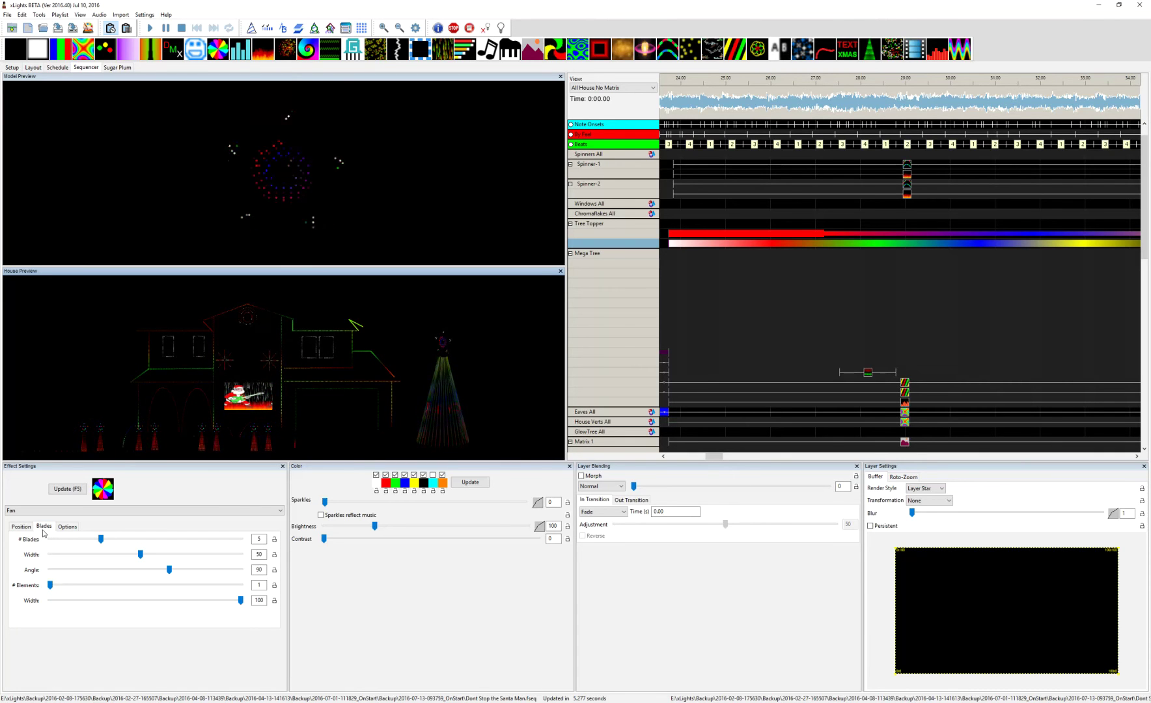
pyautogui.click(71, 527)
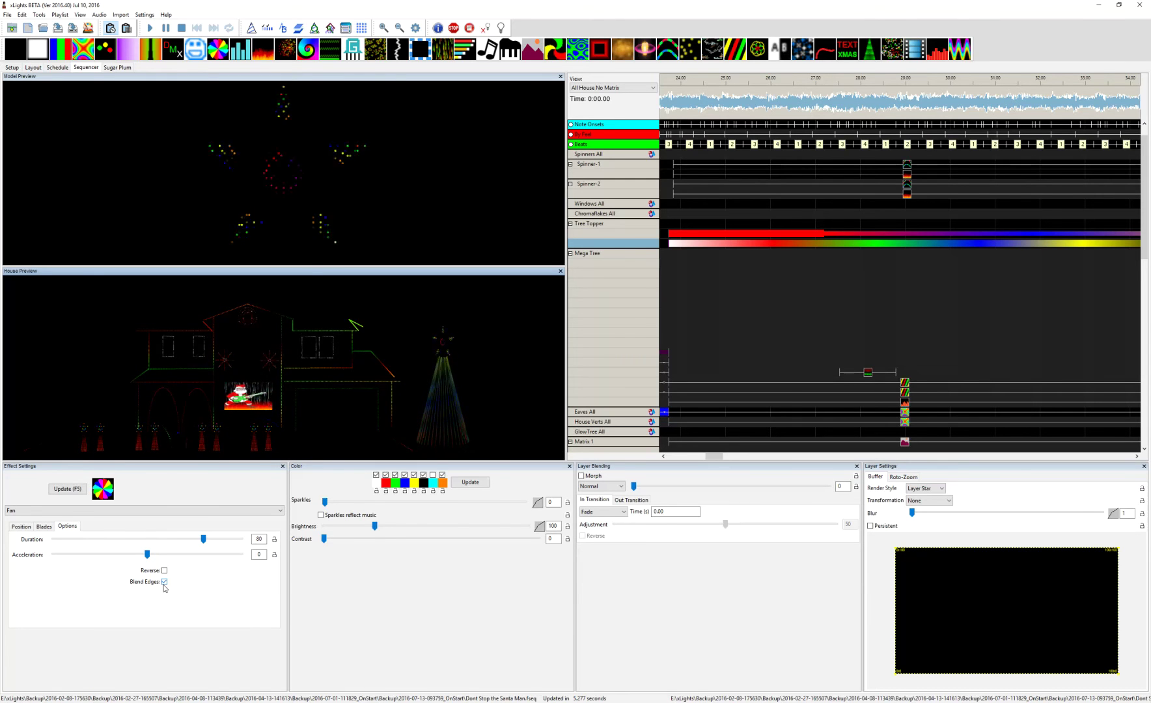
pyautogui.click(46, 527)
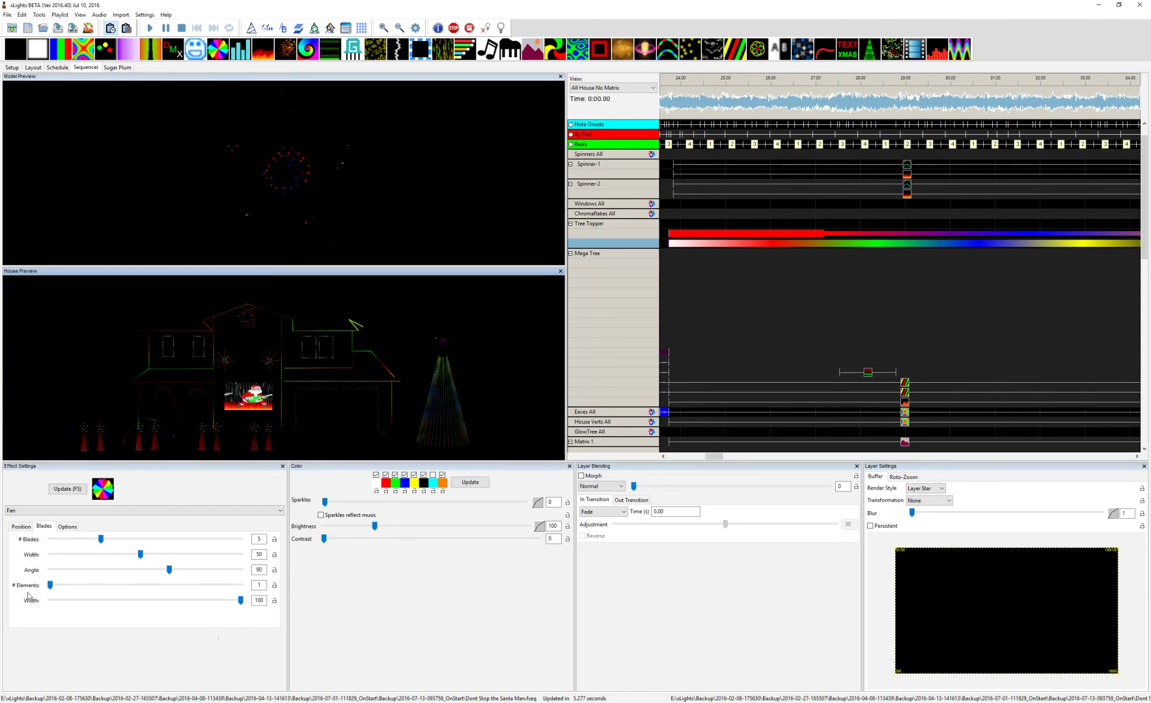
pyautogui.click(17, 527)
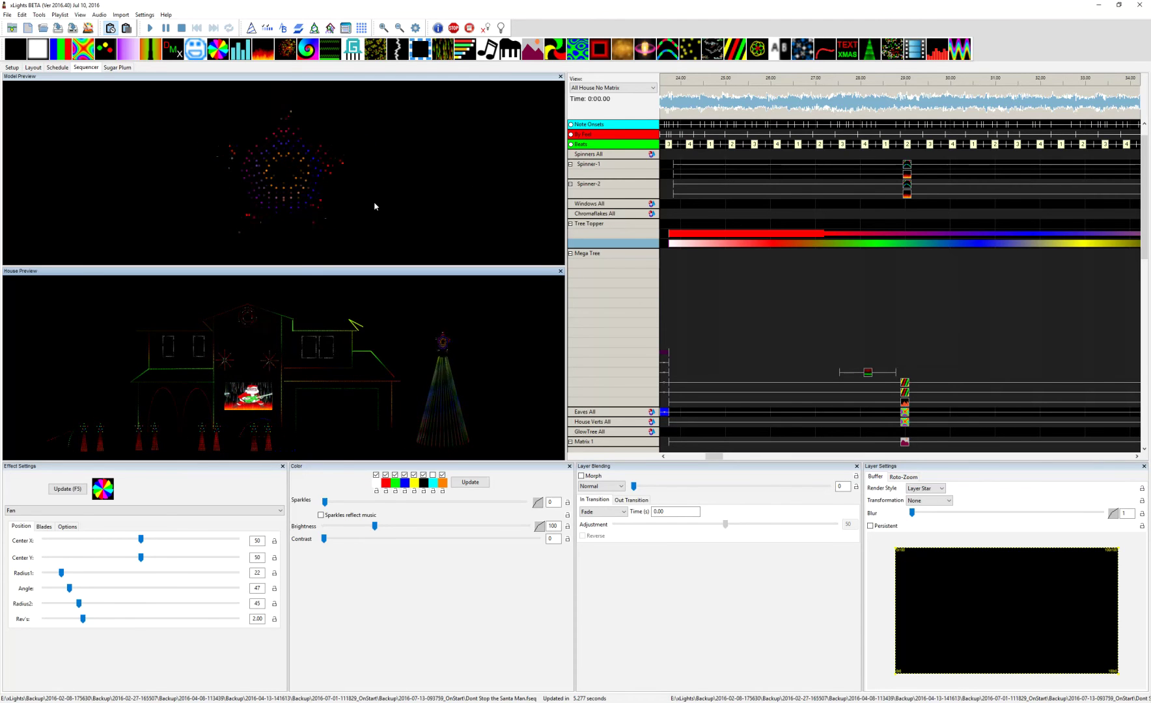
# - Inspect the Galaxy effect on the Tree Topper and play the sequence, pausing just before 41 seconds
pyautogui.click(669, 233)
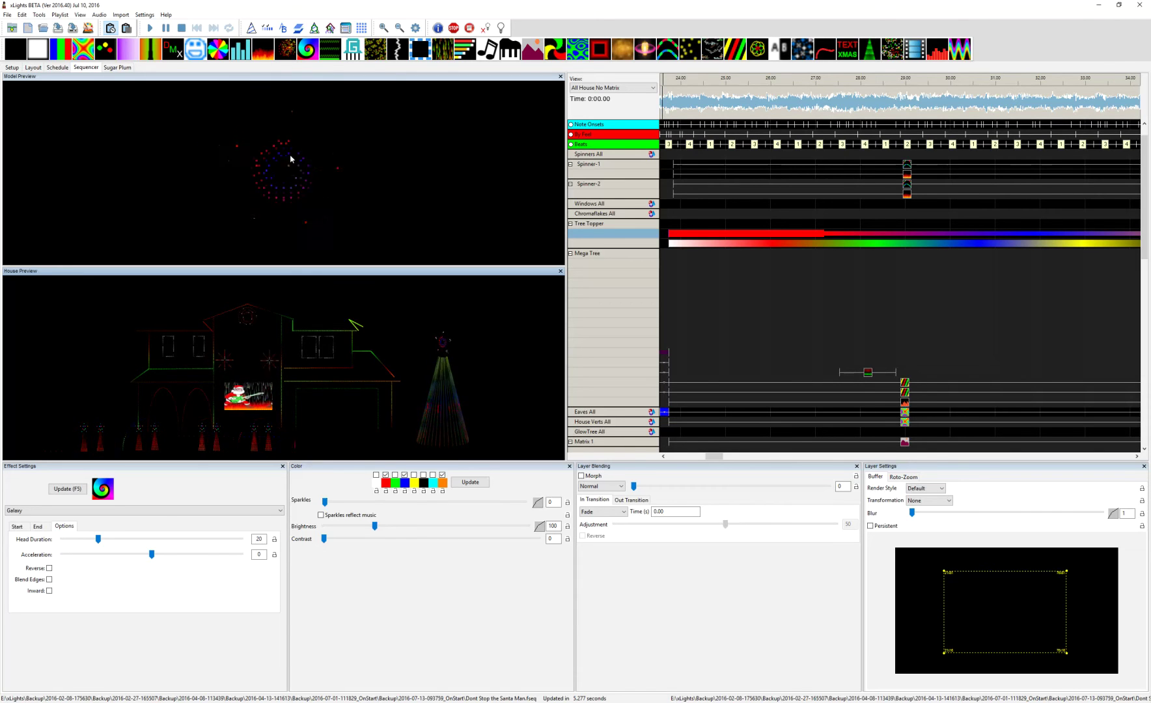
pyautogui.click(149, 29)
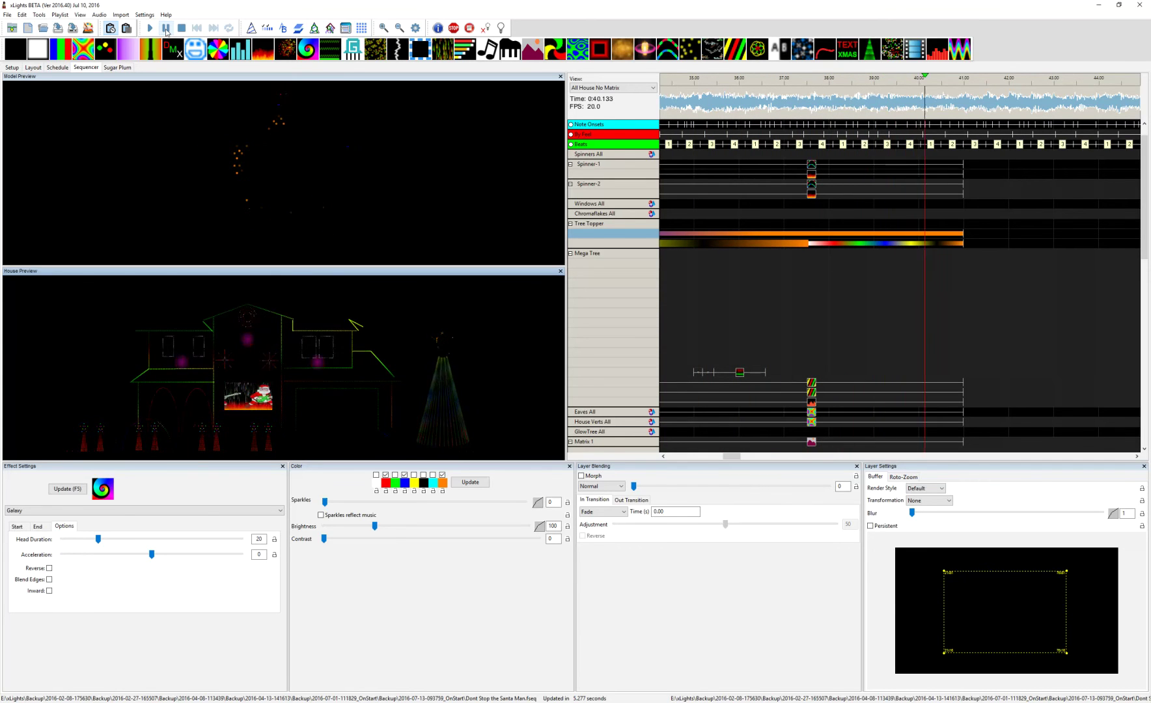
pyautogui.click(166, 29)
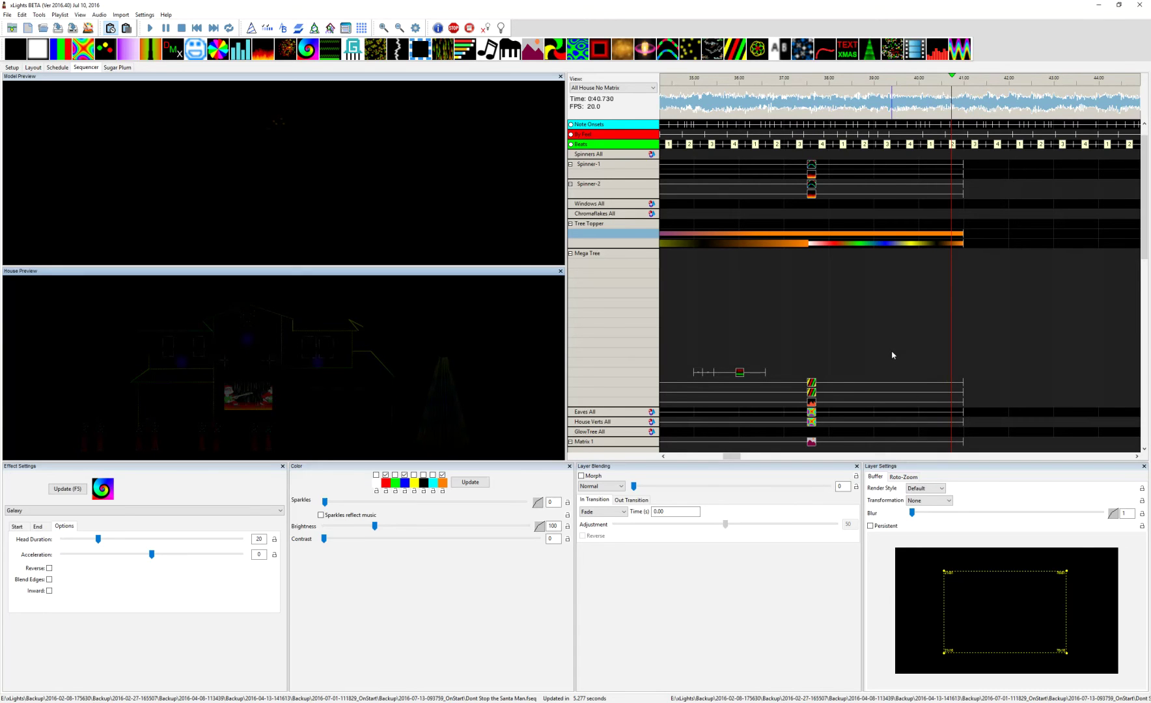
# - Inspect the Single Strand effect on the Wreath around 39 seconds
pyautogui.hscroll(2, 893, 355)
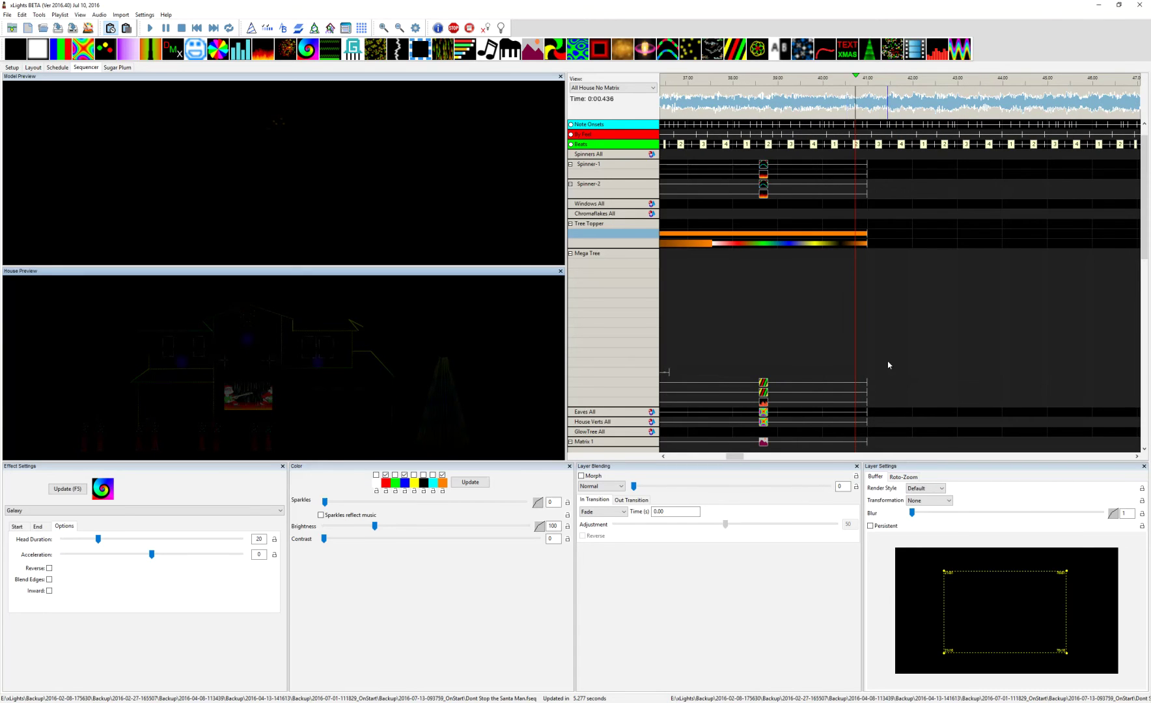
pyautogui.scroll(1, 785, 331)
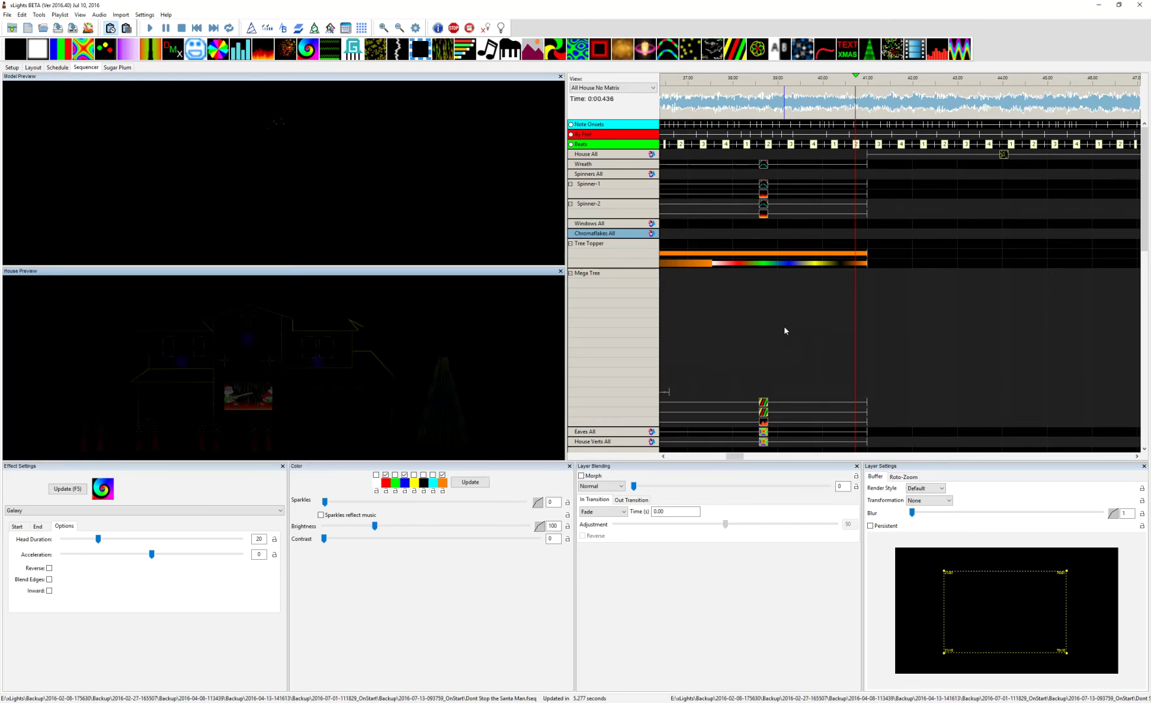
pyautogui.click(766, 167)
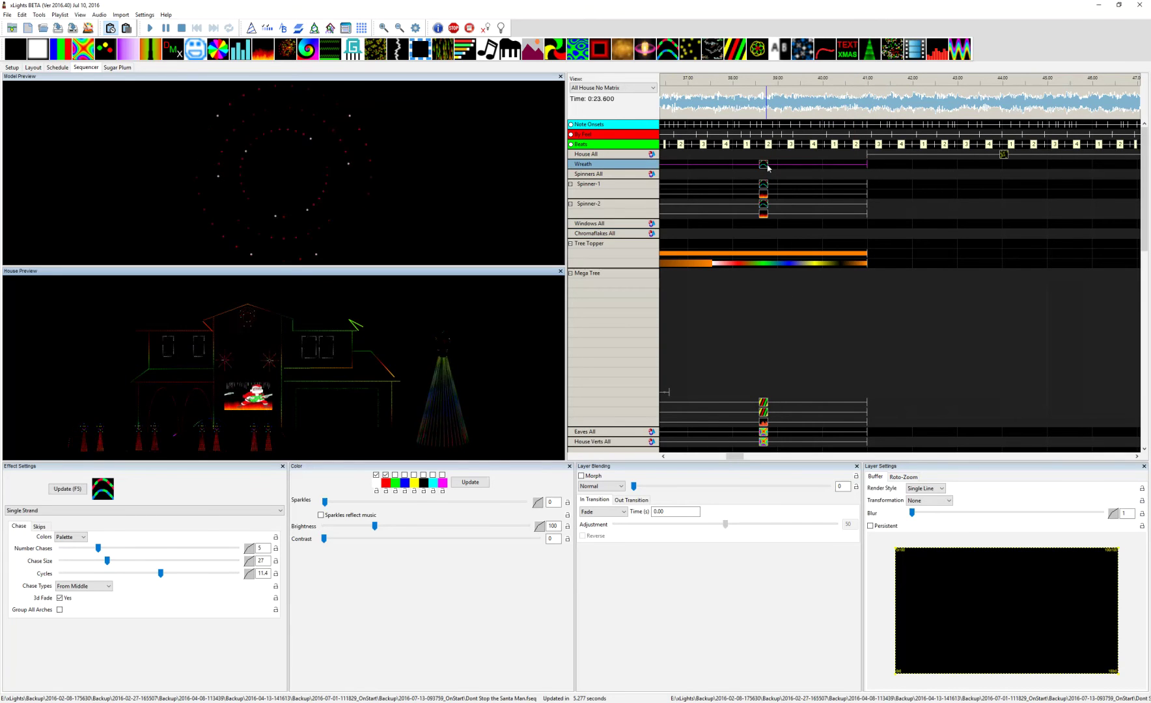
# - Inspect the Snow Flakes effect and the Crazy Santa on Reindeer picture layered on Matrix 1 around 55 seconds
pyautogui.hscroll(5, 853, 391)
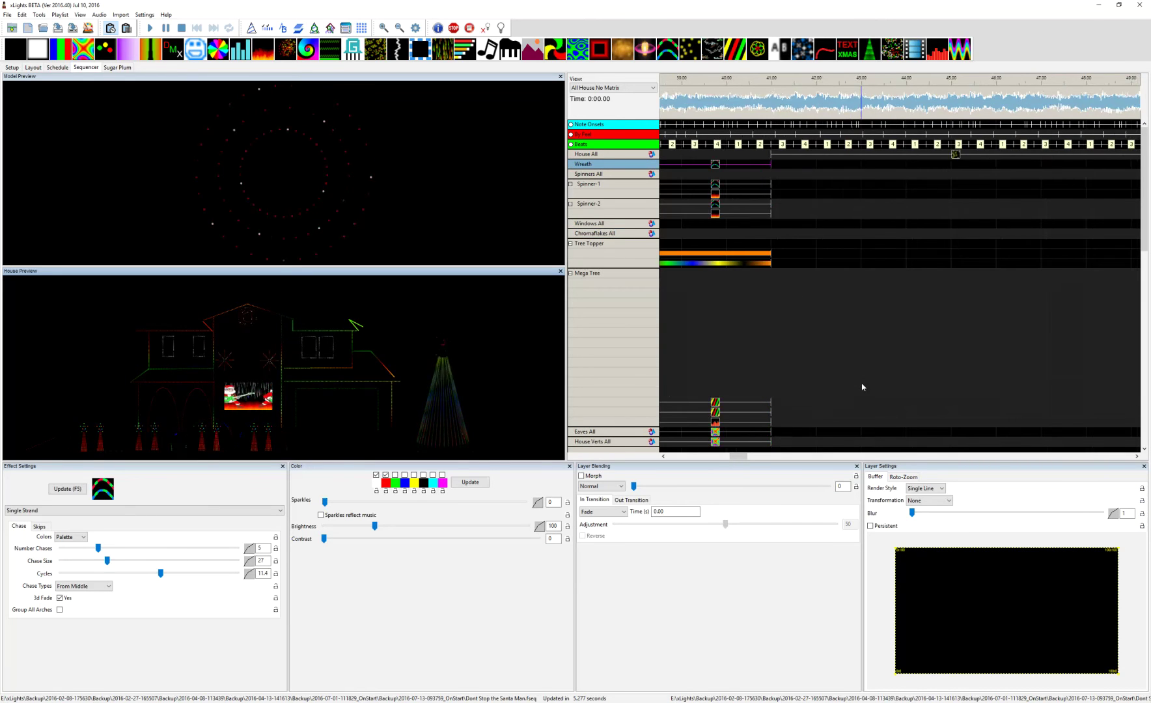
pyautogui.hscroll(3, 861, 387)
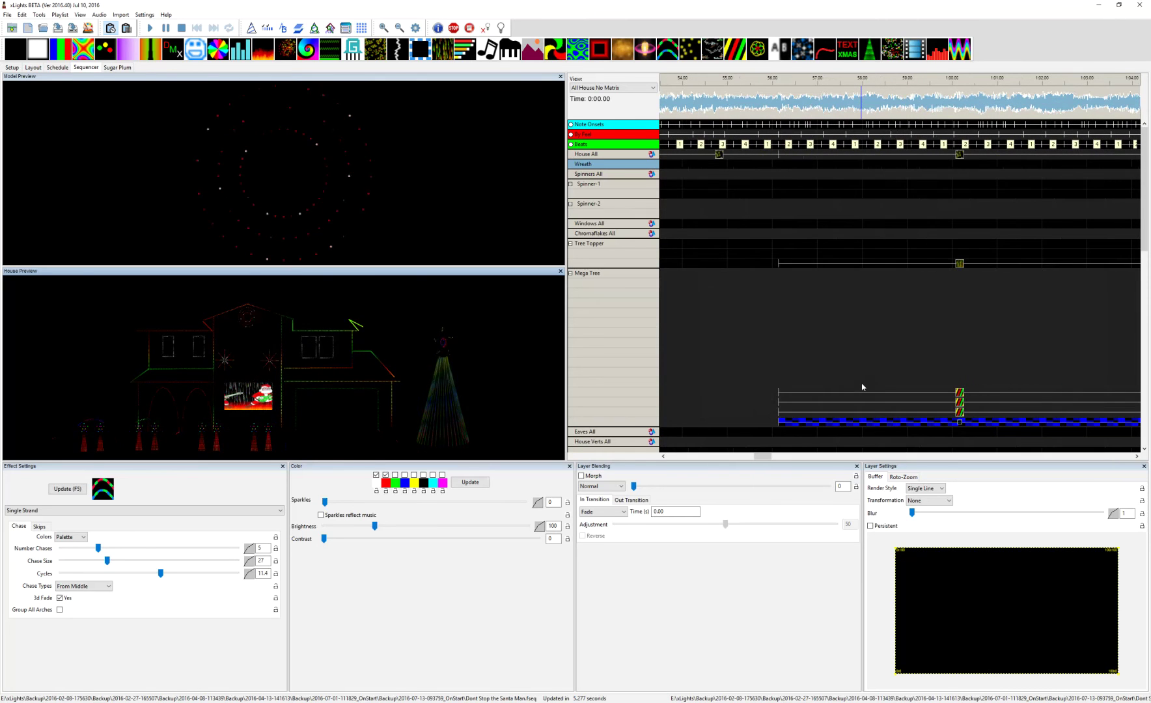
pyautogui.scroll(-3, 945, 359)
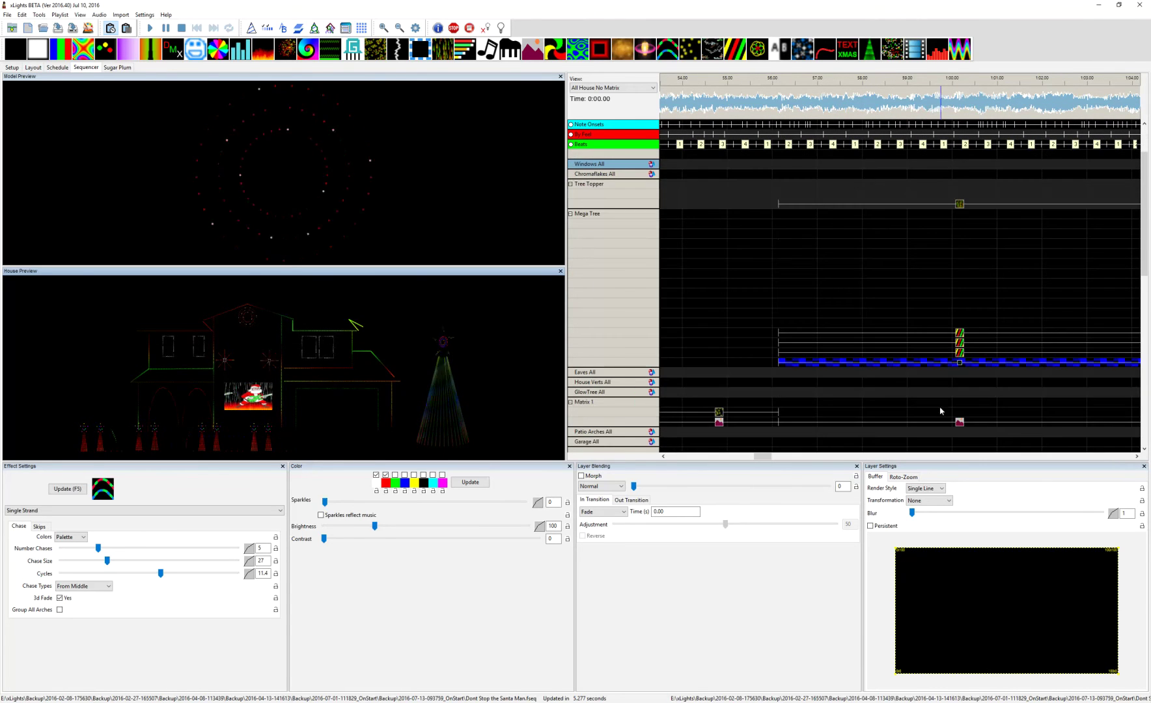
pyautogui.scroll(-3, 943, 408)
pyautogui.click(720, 356)
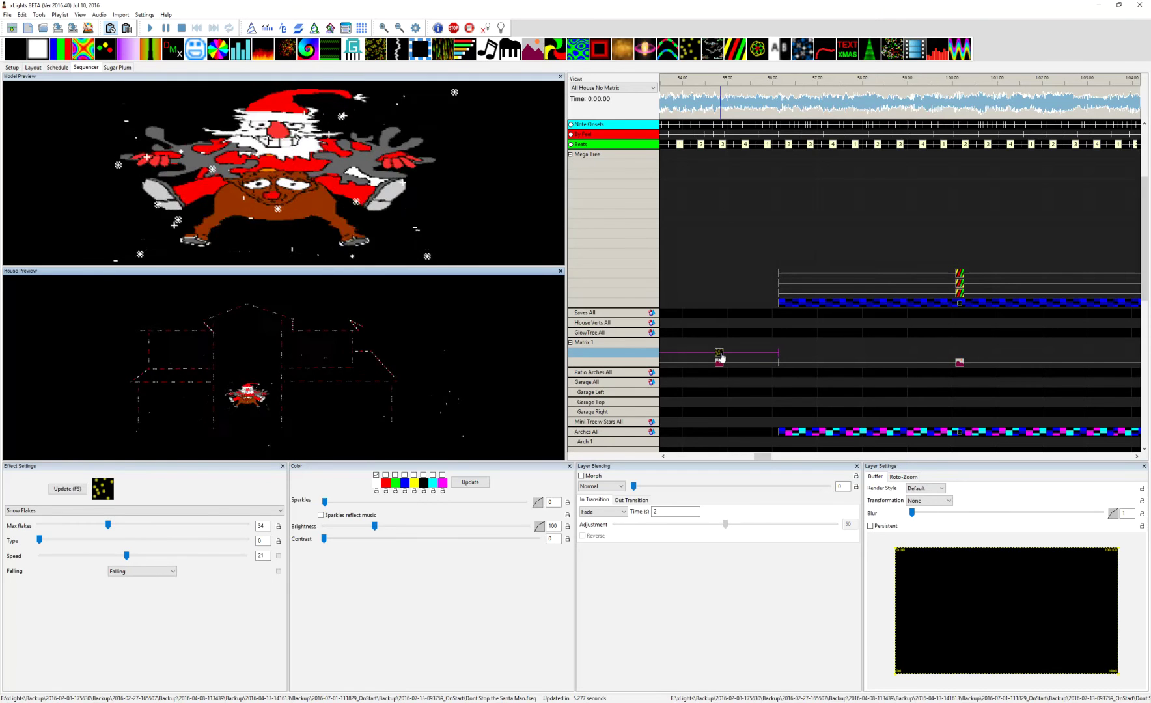
pyautogui.click(719, 364)
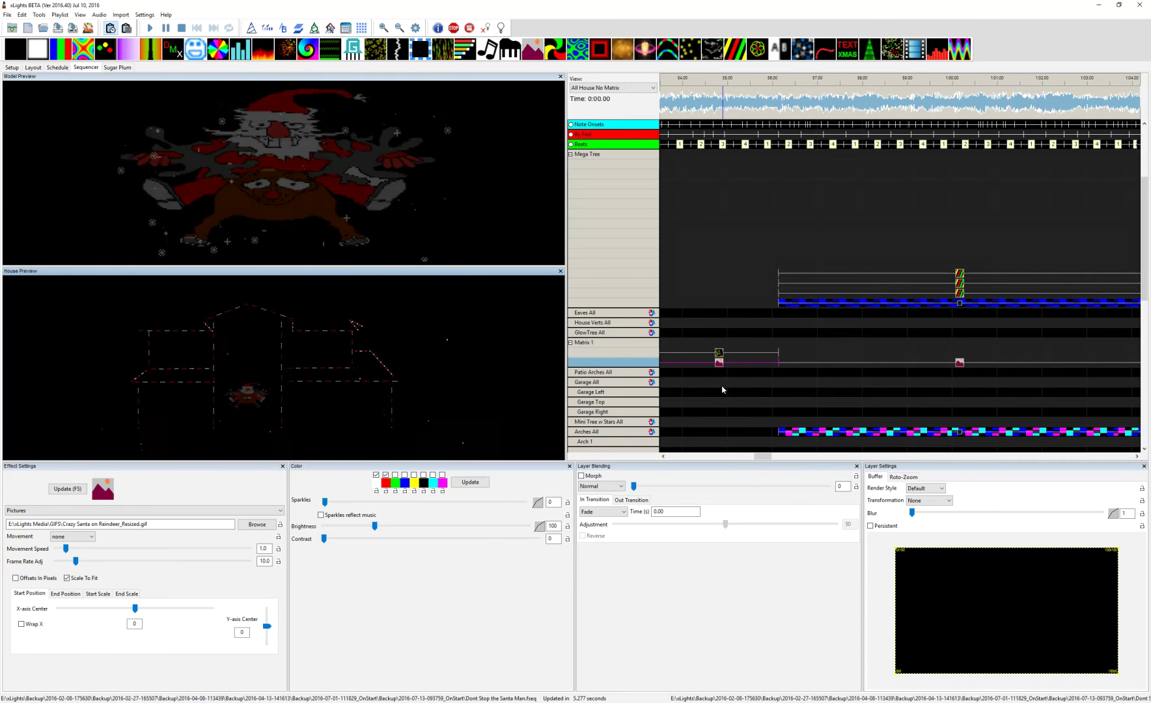
pyautogui.hscroll(-2, 722, 389)
pyautogui.hscroll(-2, 721, 389)
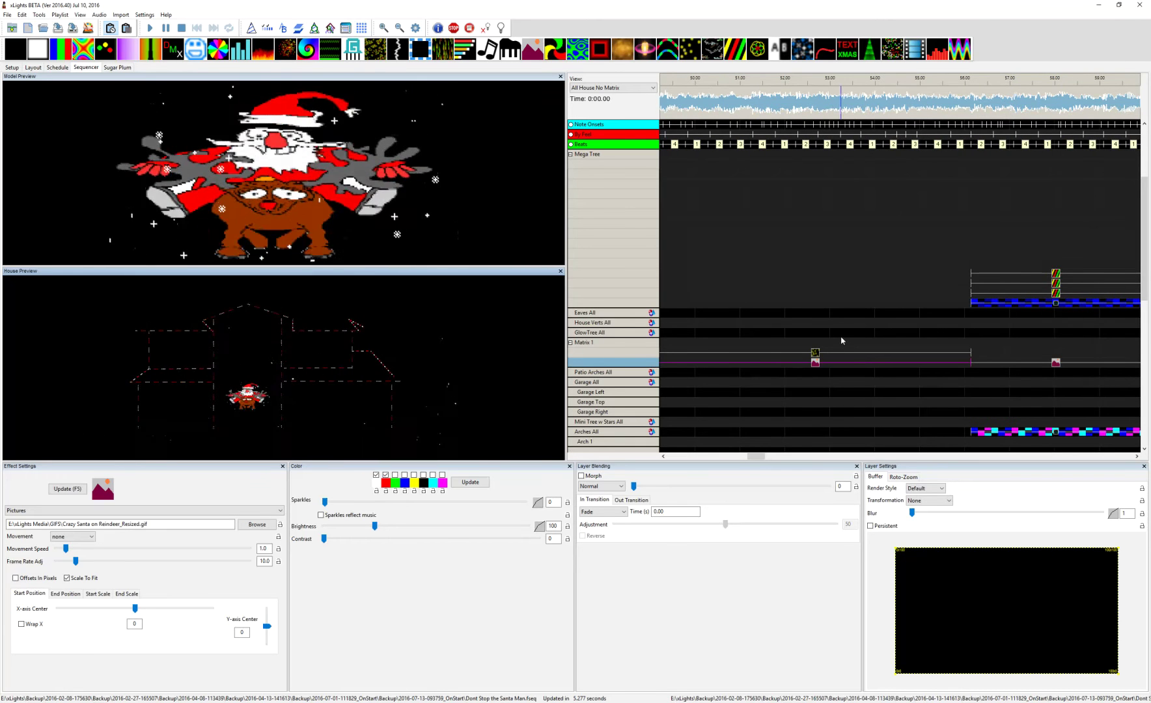
pyautogui.click(814, 354)
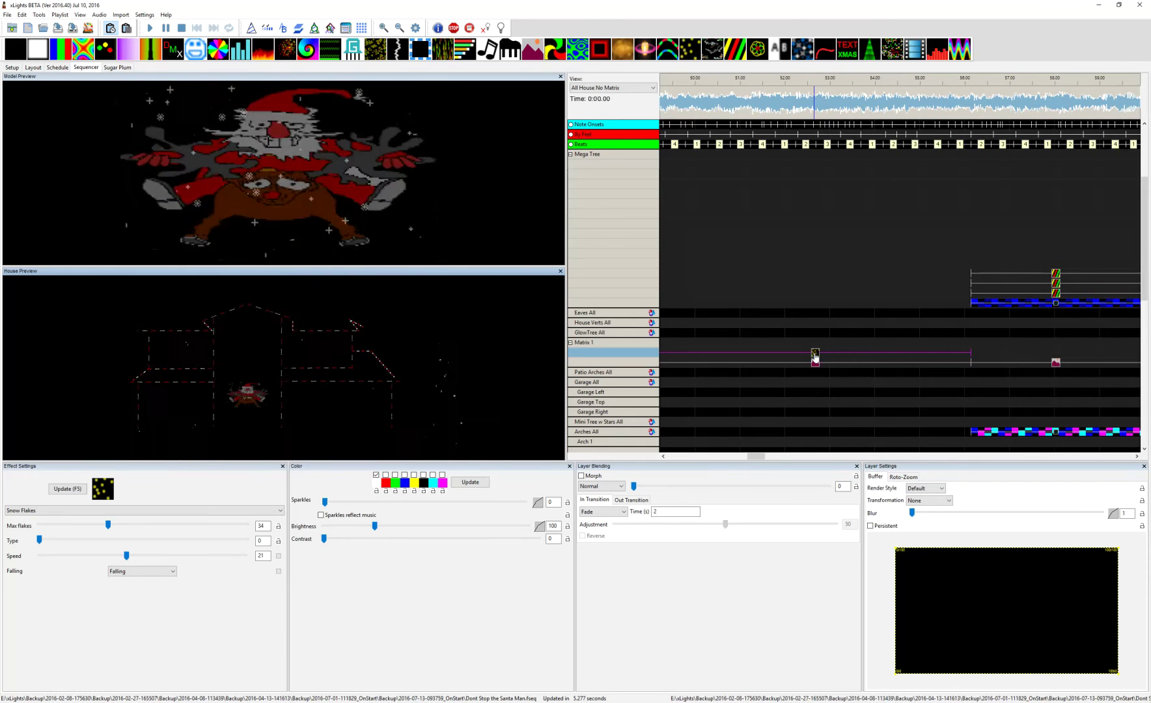
# - Expand the Eaves All group and inspect the Single Strand skips settings on Eave Upper 1 around 53 seconds
pyautogui.scroll(-5, 814, 356)
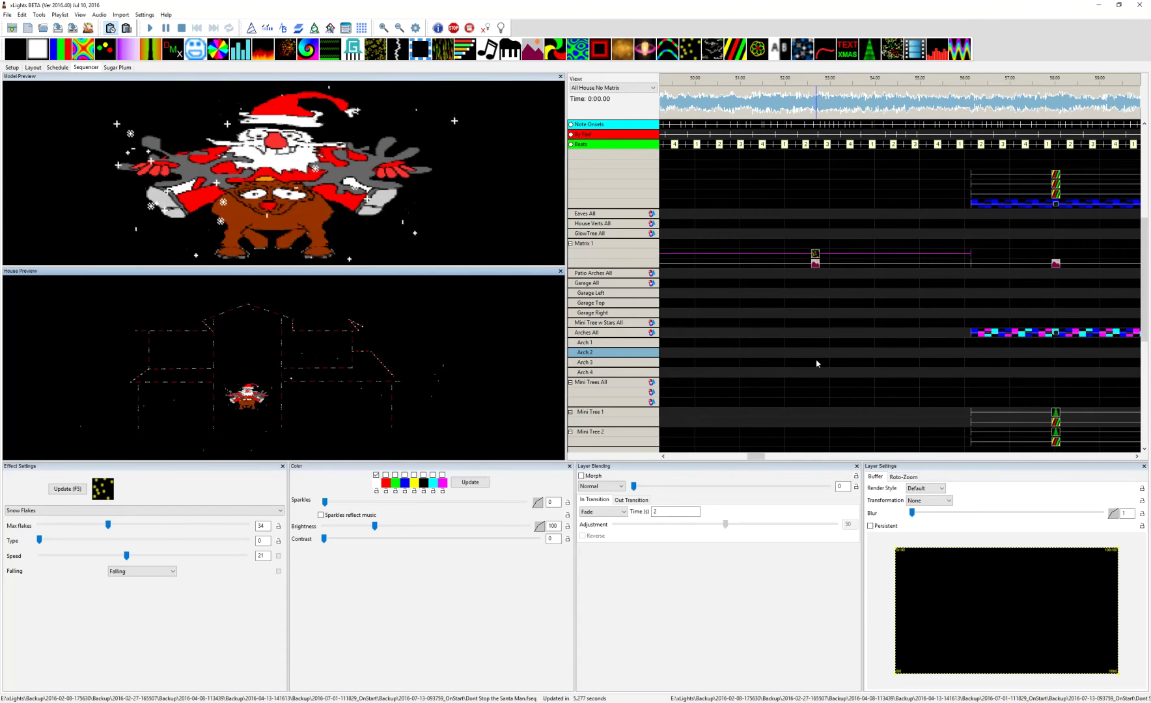
pyautogui.scroll(-3, 816, 363)
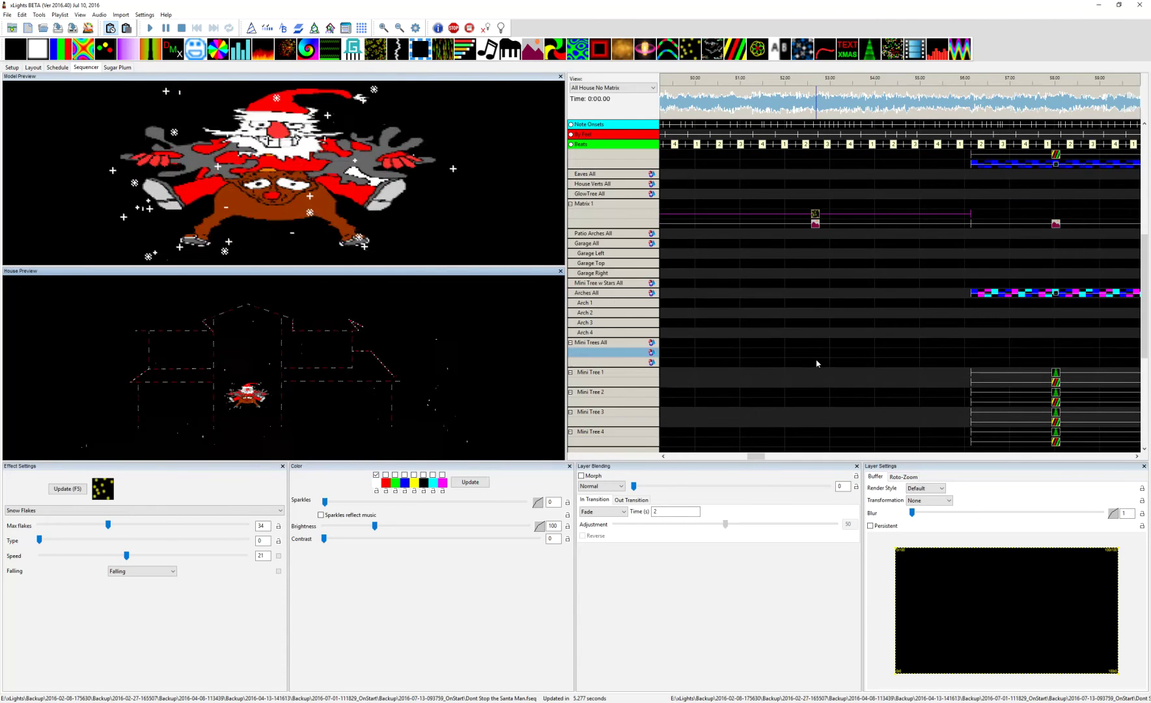
pyautogui.scroll(12, 816, 364)
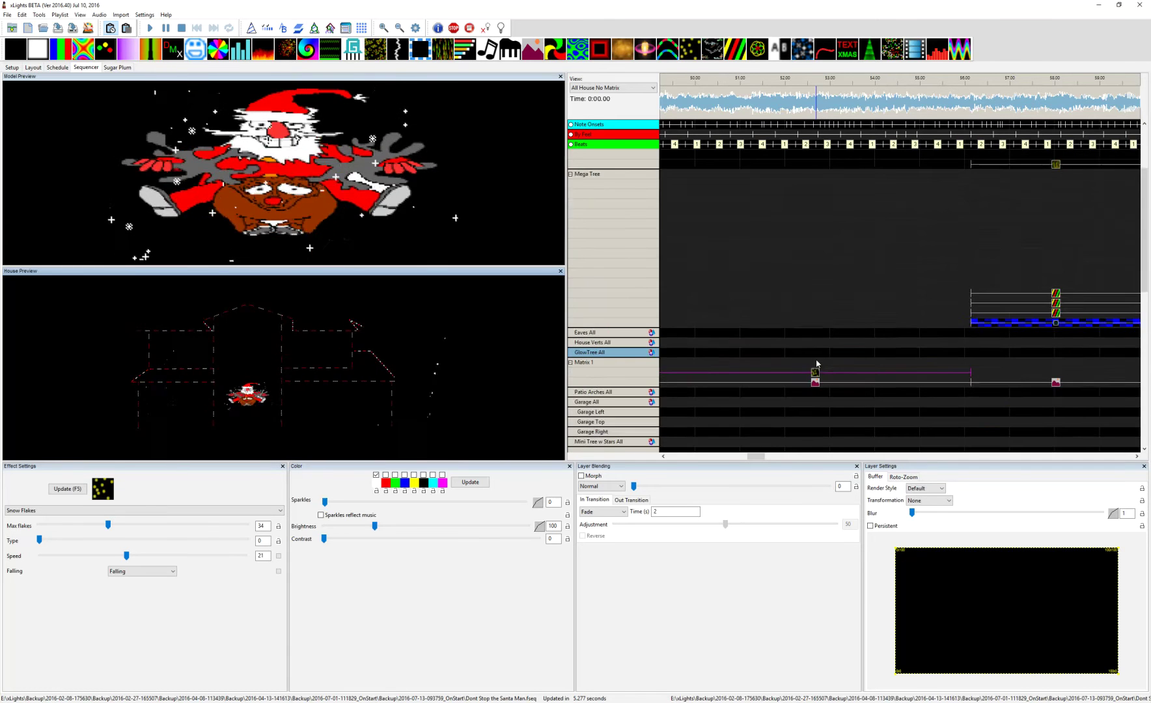
pyautogui.scroll(-10, 817, 363)
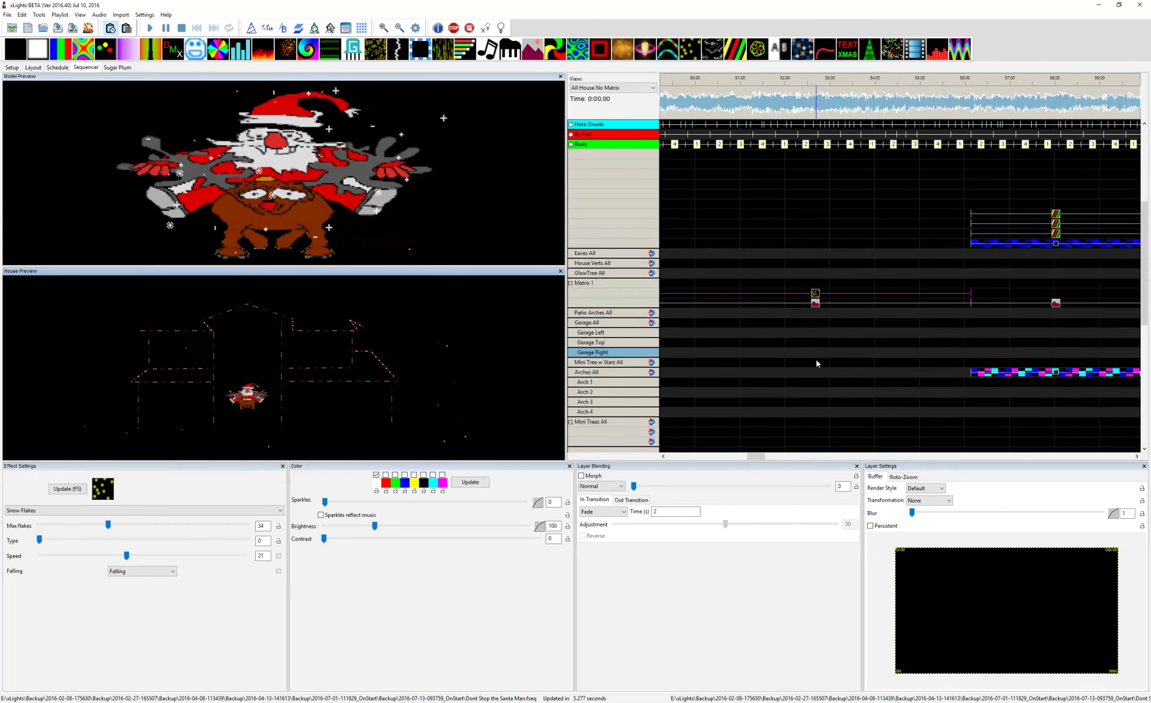
pyautogui.doubleClick(617, 235)
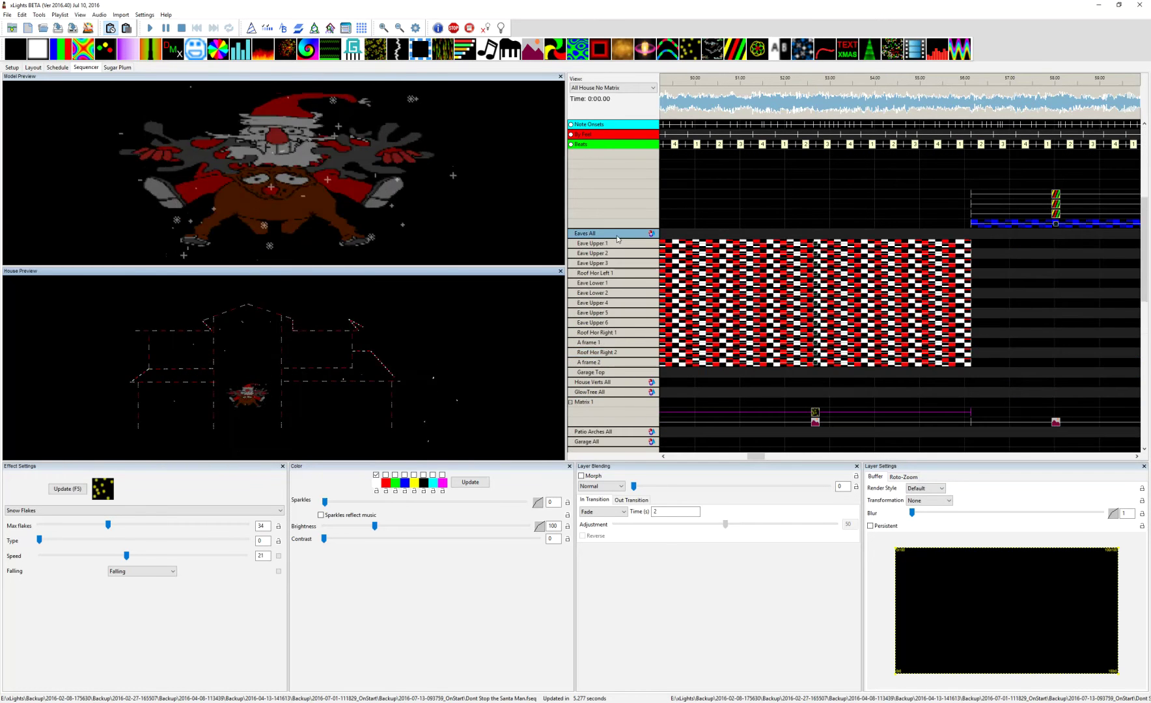
pyautogui.click(813, 247)
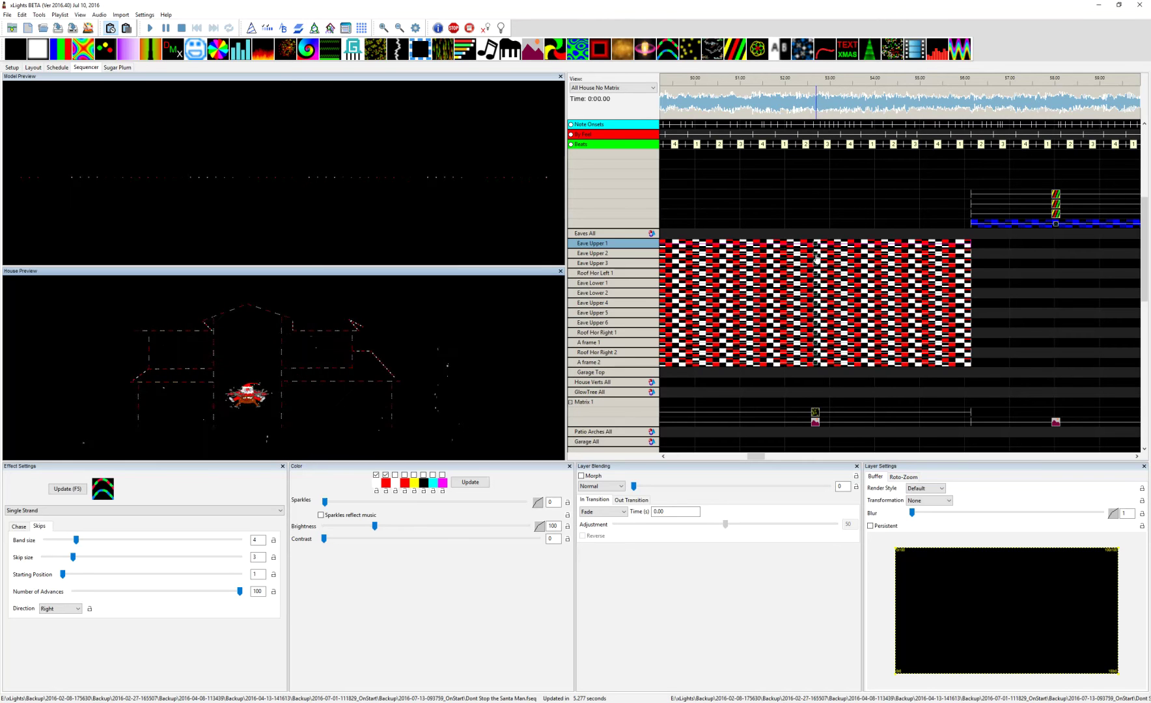
pyautogui.doubleClick(611, 234)
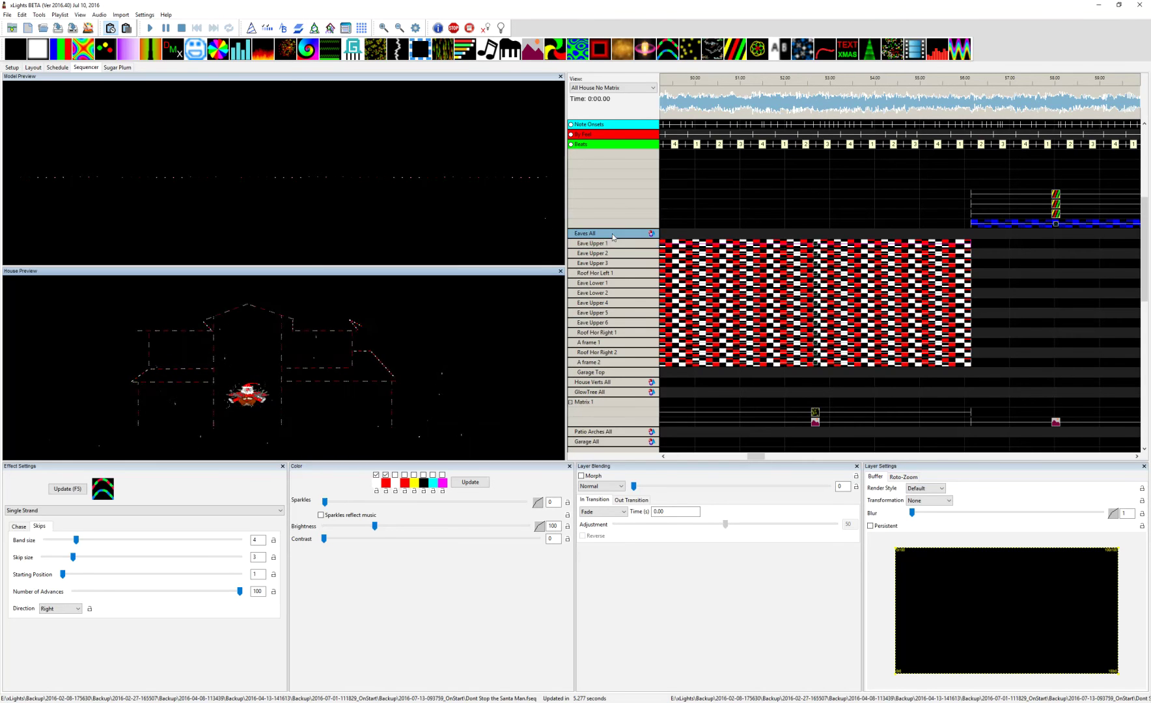
# - Expand House Verts All, trace its red and white effects back to 41 seconds, and collapse the group
pyautogui.doubleClick(601, 243)
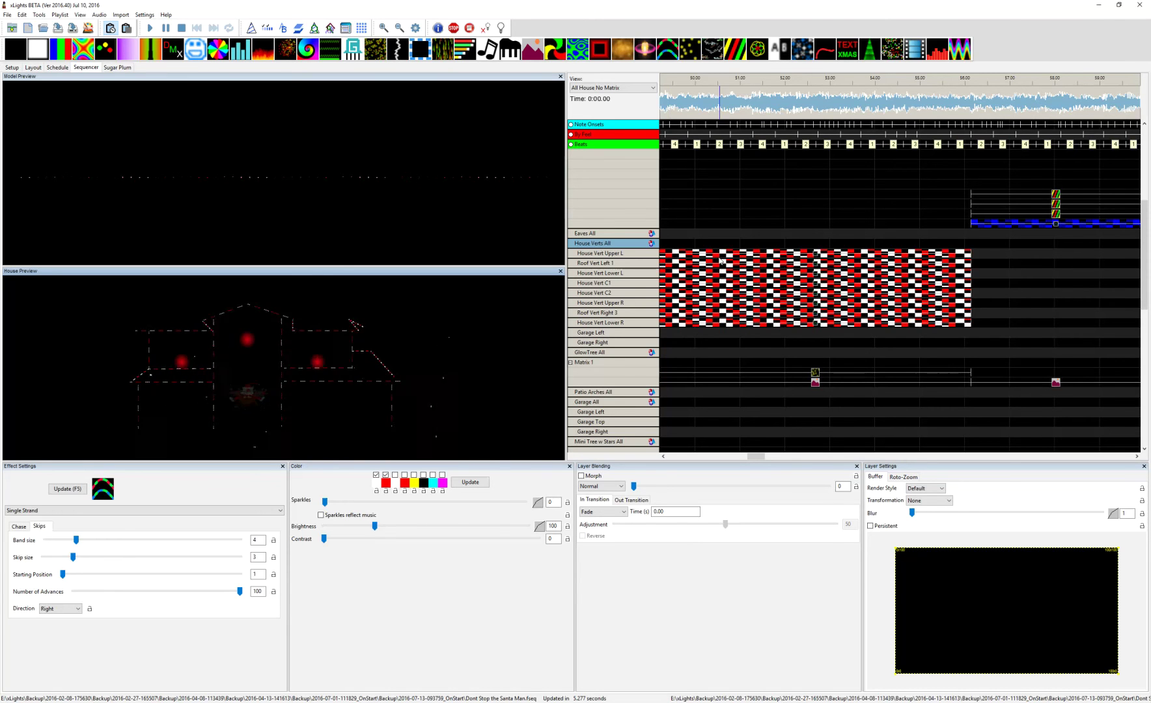
pyautogui.hscroll(-5, 742, 284)
pyautogui.hscroll(-4, 742, 284)
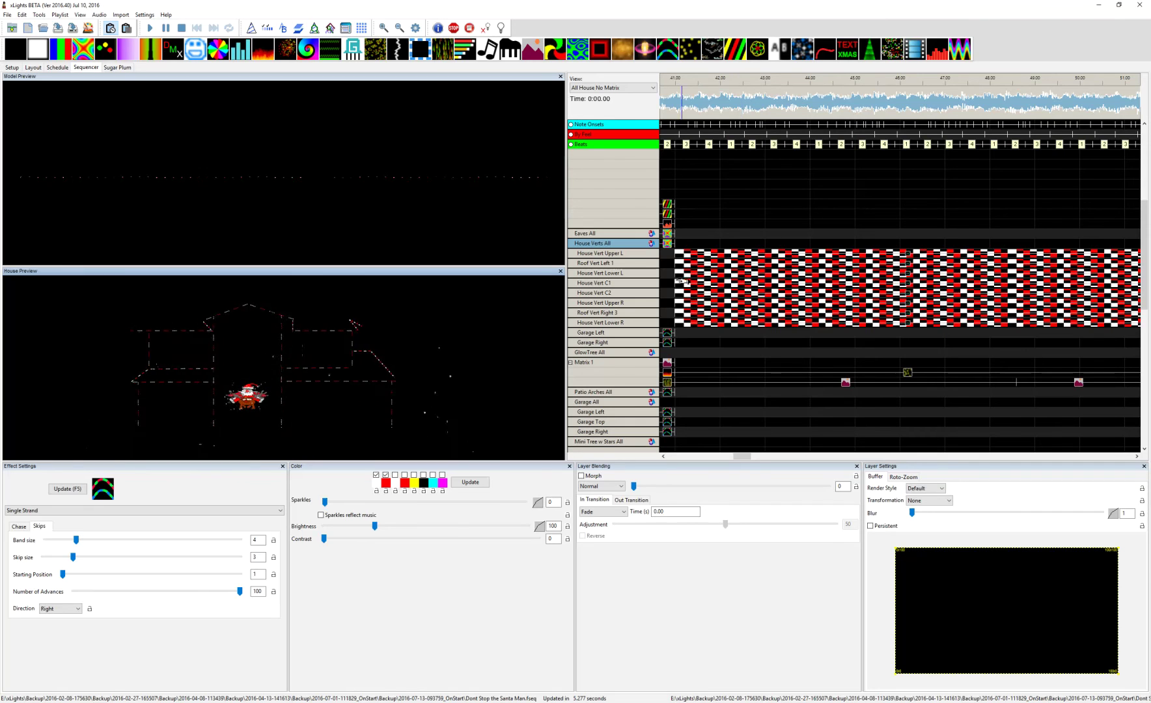
pyautogui.doubleClick(625, 246)
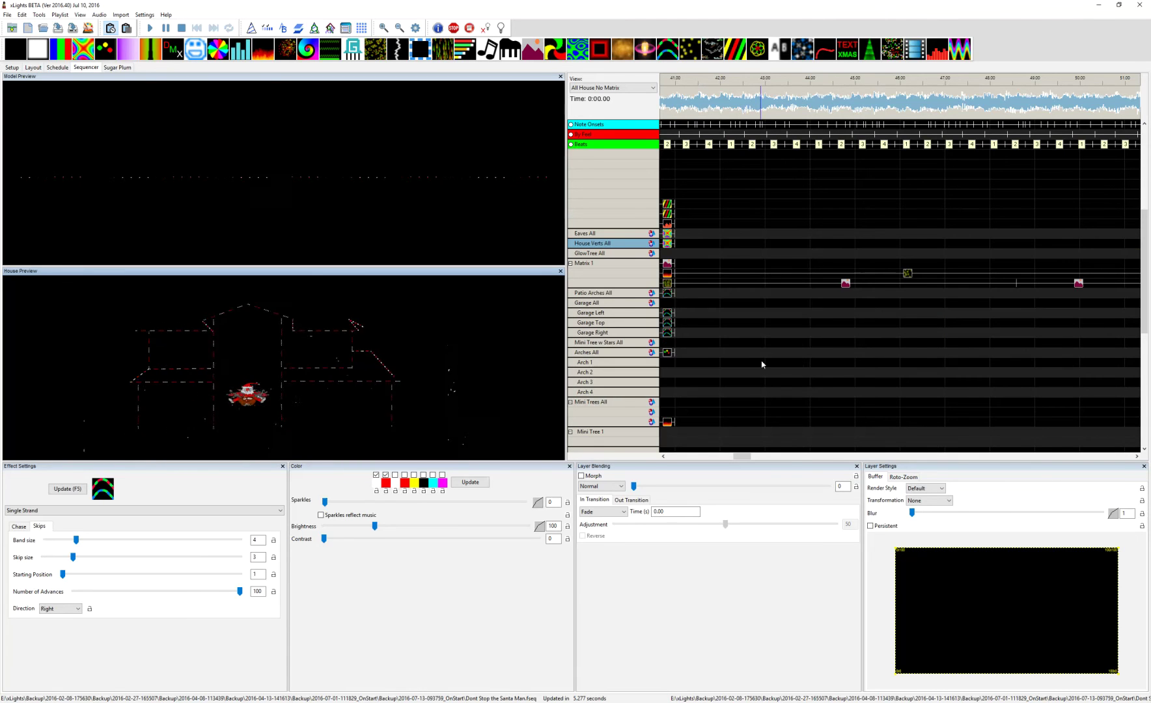
# - Inspect the Color Wash effect on Floods All around 40 seconds and play that section from about 38.5 seconds, pausing after it
pyautogui.hscroll(3, 762, 365)
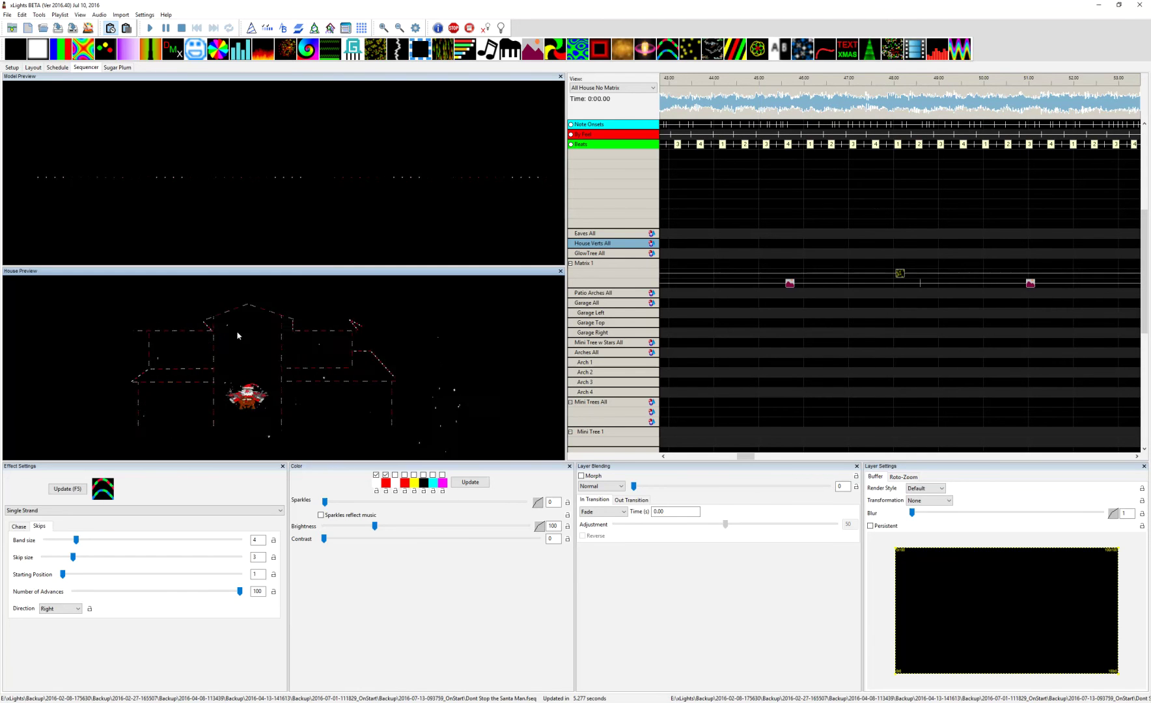
pyautogui.scroll(-8, 810, 377)
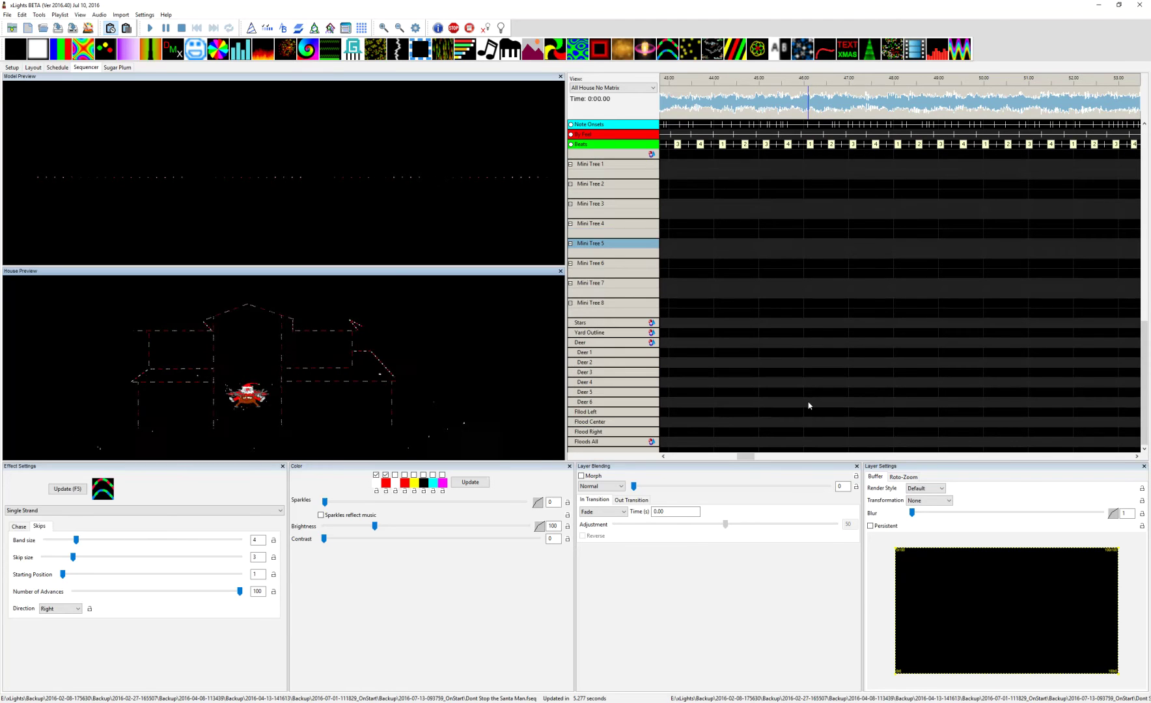
pyautogui.doubleClick(630, 445)
pyautogui.scroll(-1, 861, 430)
pyautogui.hscroll(-5, 861, 429)
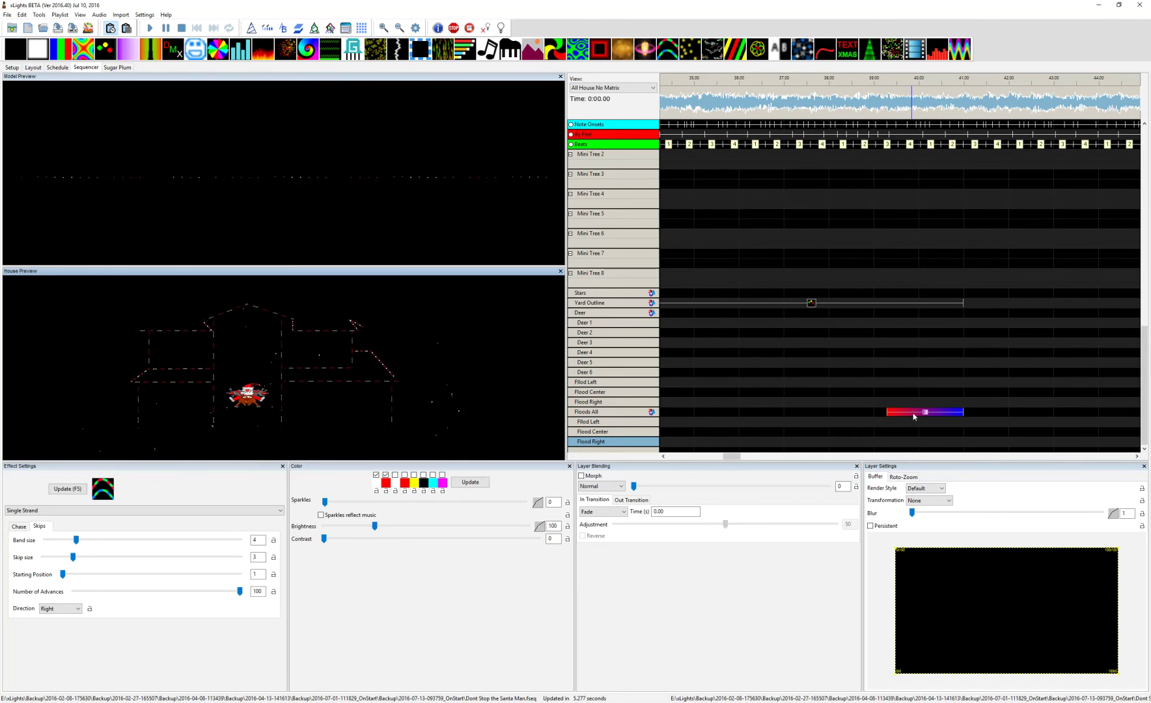
pyautogui.click(924, 415)
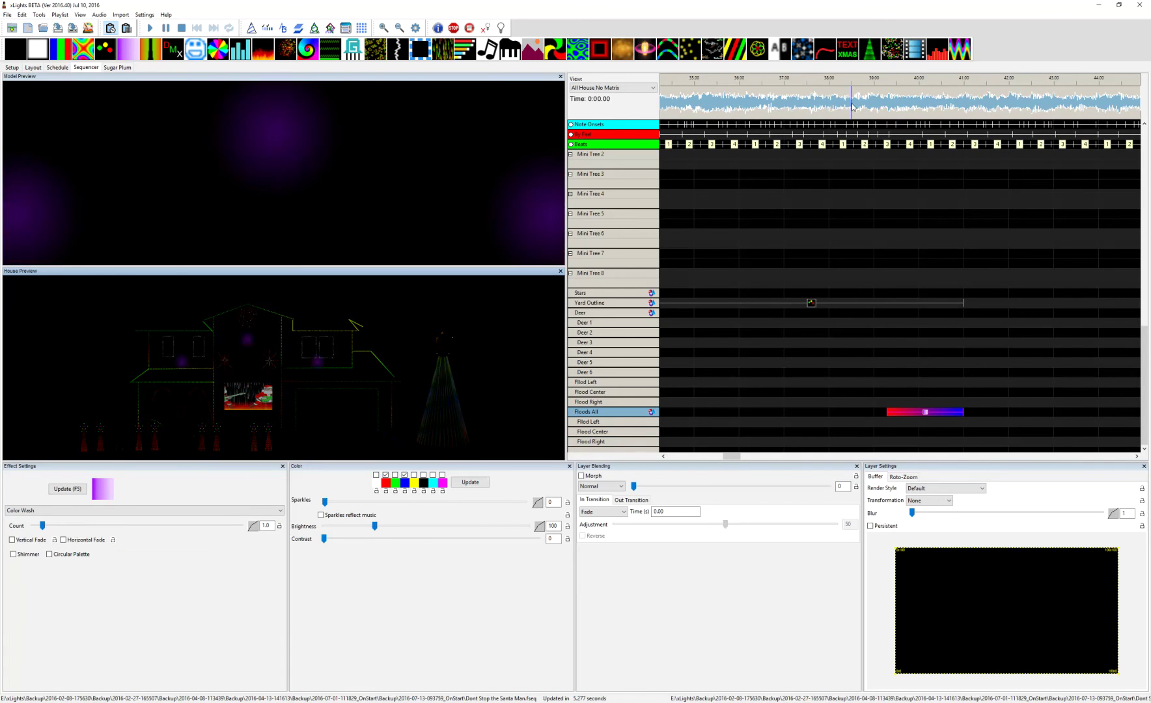
pyautogui.click(150, 29)
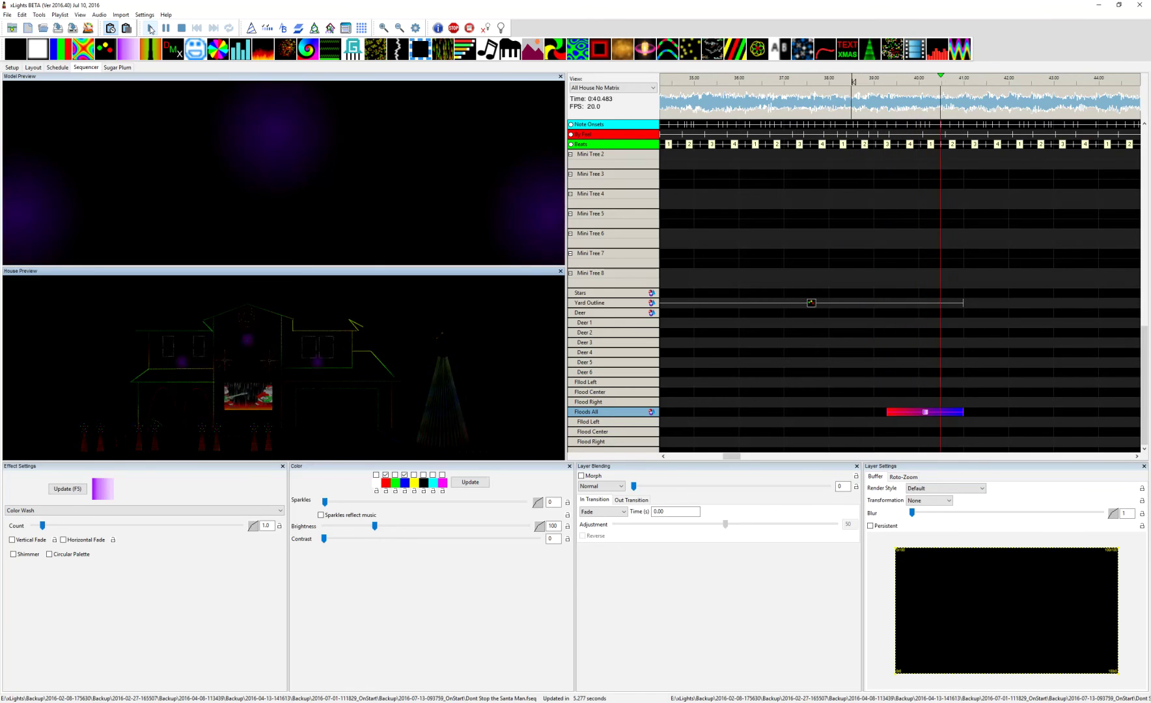
pyautogui.click(166, 28)
# - Inspect the Single Strand chase settings on Garage Top around 39 seconds
pyautogui.hscroll(3, 677, 365)
pyautogui.scroll(1, 688, 348)
pyautogui.scroll(8, 690, 347)
pyautogui.hscroll(-2, 755, 380)
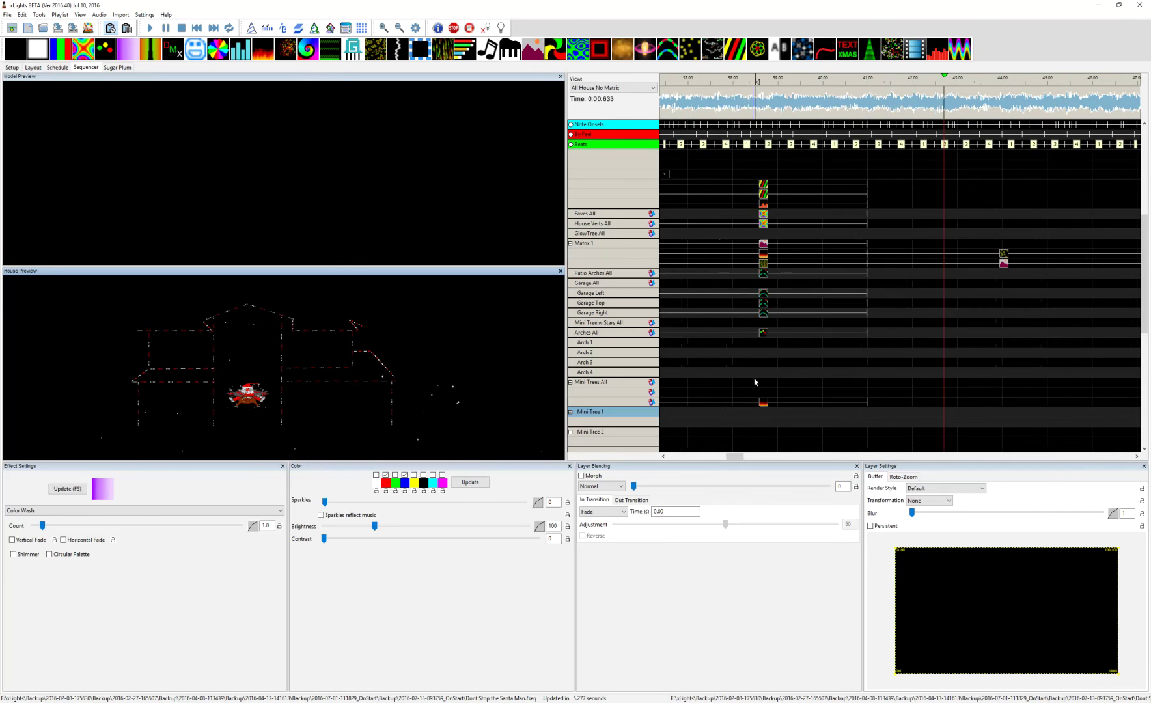
pyautogui.click(764, 303)
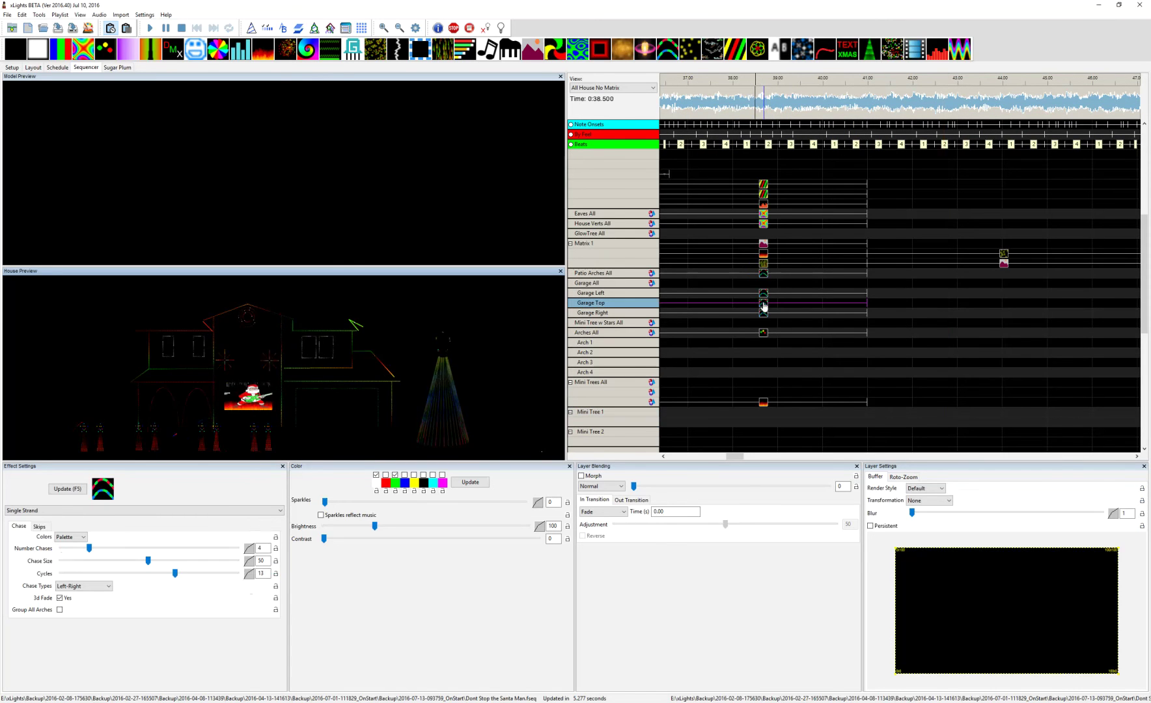
# - Compare the fade transitions of the two reindeer Pictures effects on Matrix 1, including the second effect's out transition
pyautogui.hscroll(10, 804, 391)
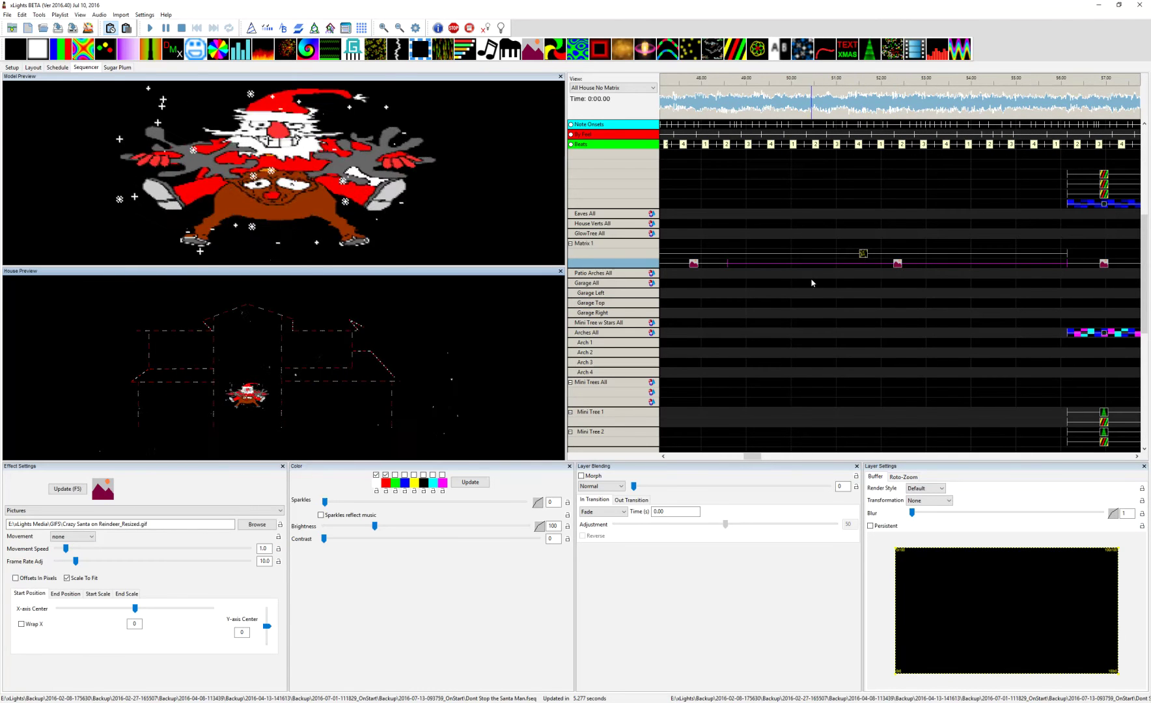
pyautogui.hscroll(-2, 813, 284)
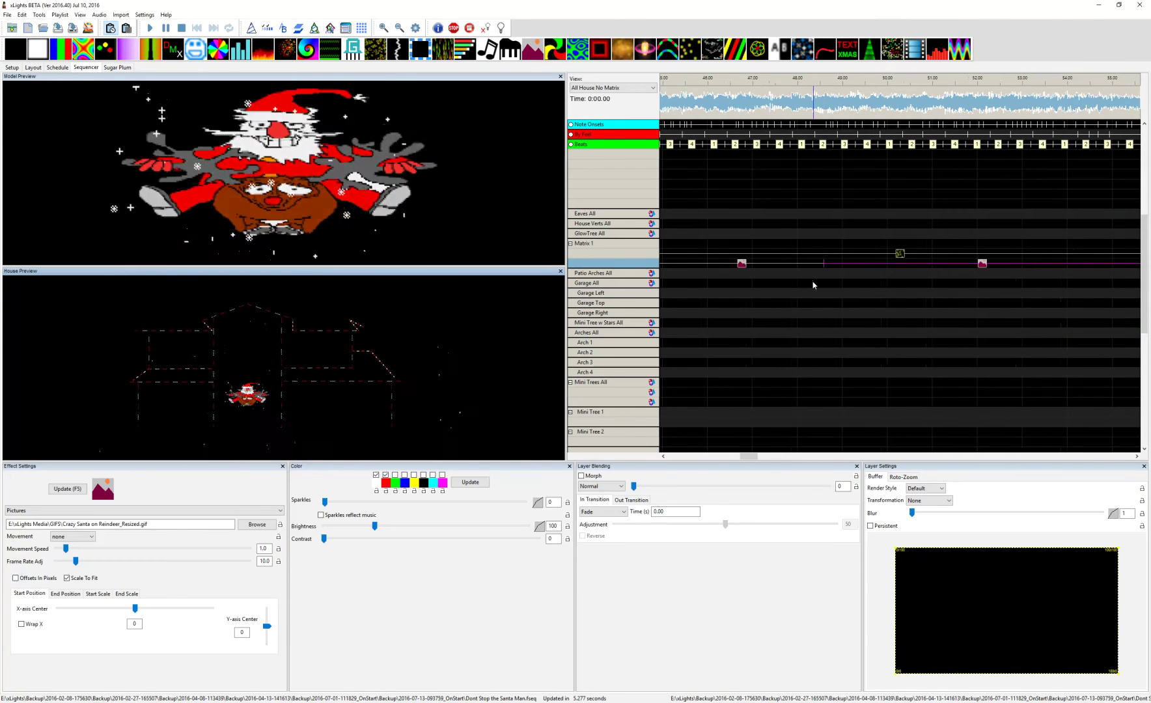
pyautogui.click(742, 267)
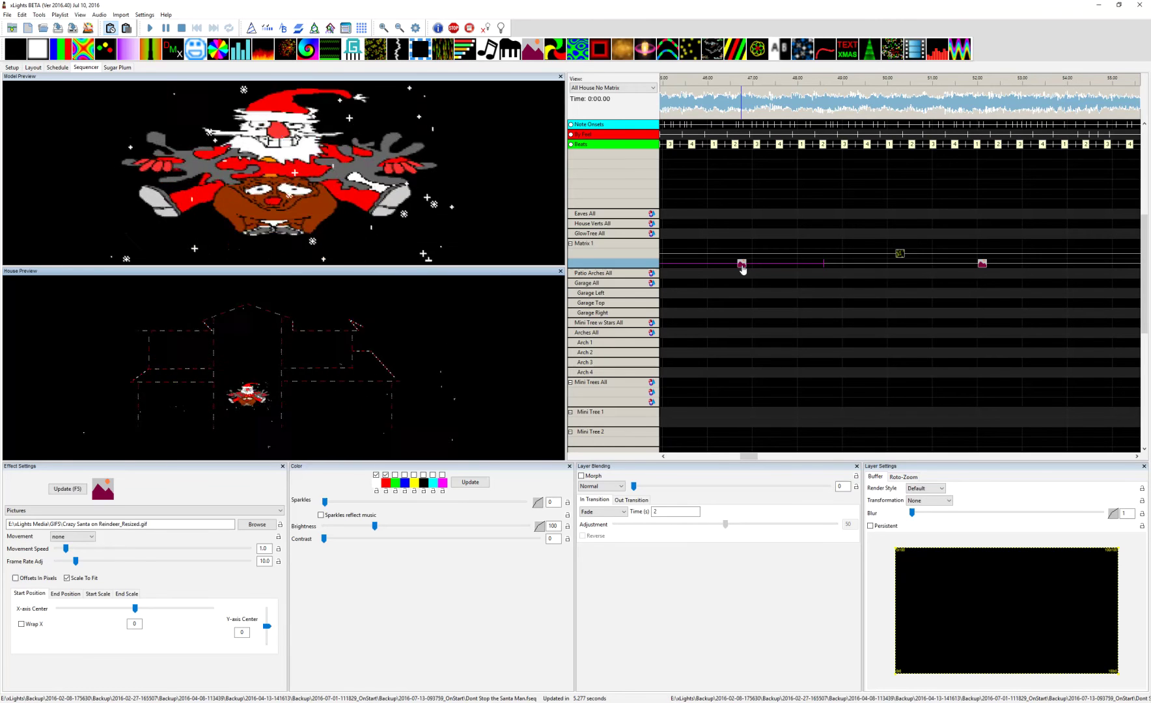
pyautogui.click(982, 264)
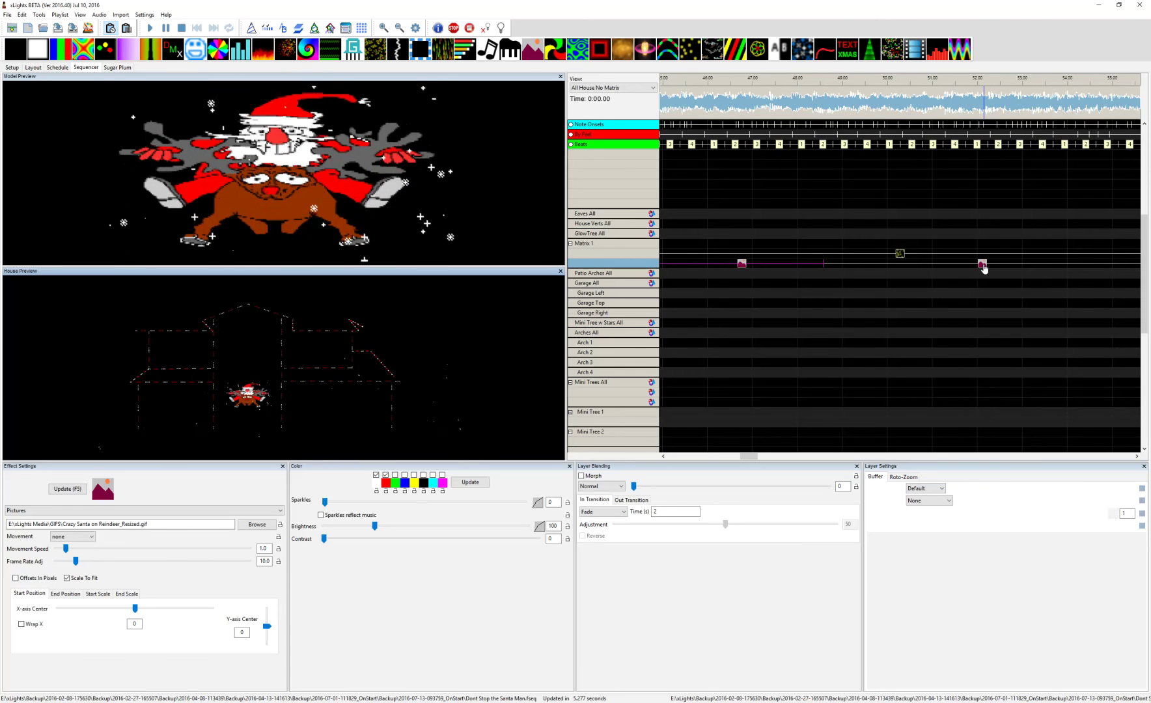
pyautogui.click(741, 264)
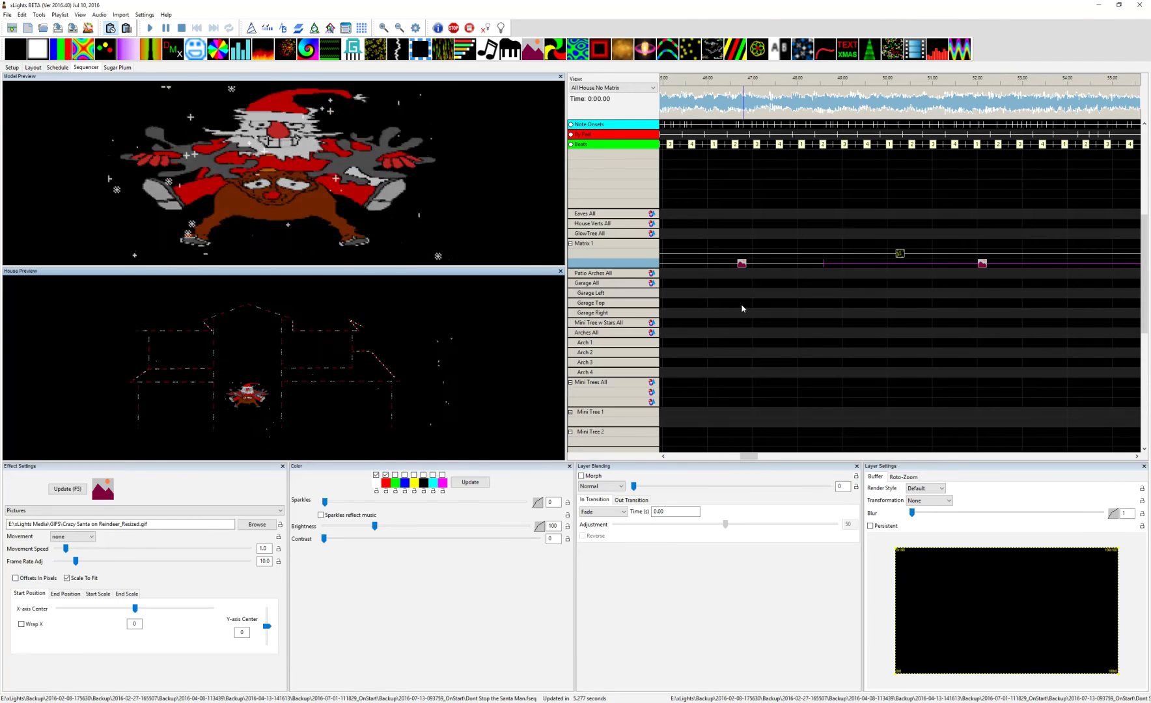
pyautogui.hscroll(2, 840, 315)
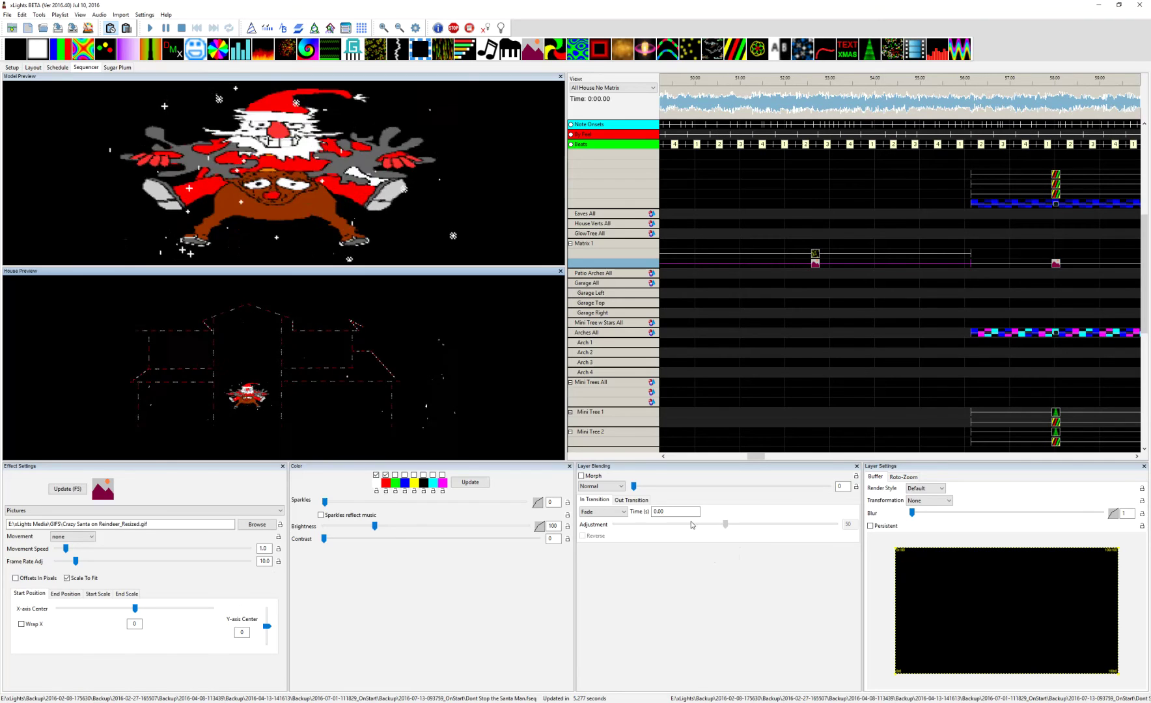
pyautogui.click(631, 500)
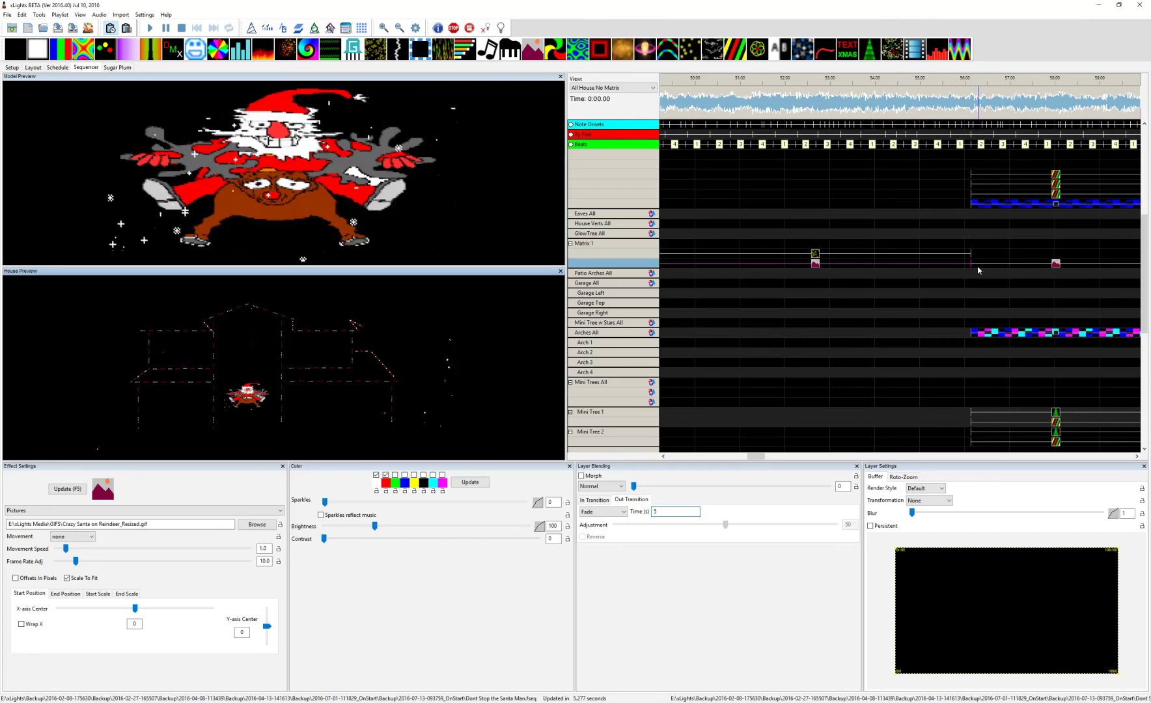
# - Inspect the sleigh Pictures effect on Matrix 1 and the Single Strand skips and blur settings on Arches All around 60 seconds
pyautogui.click(1055, 265)
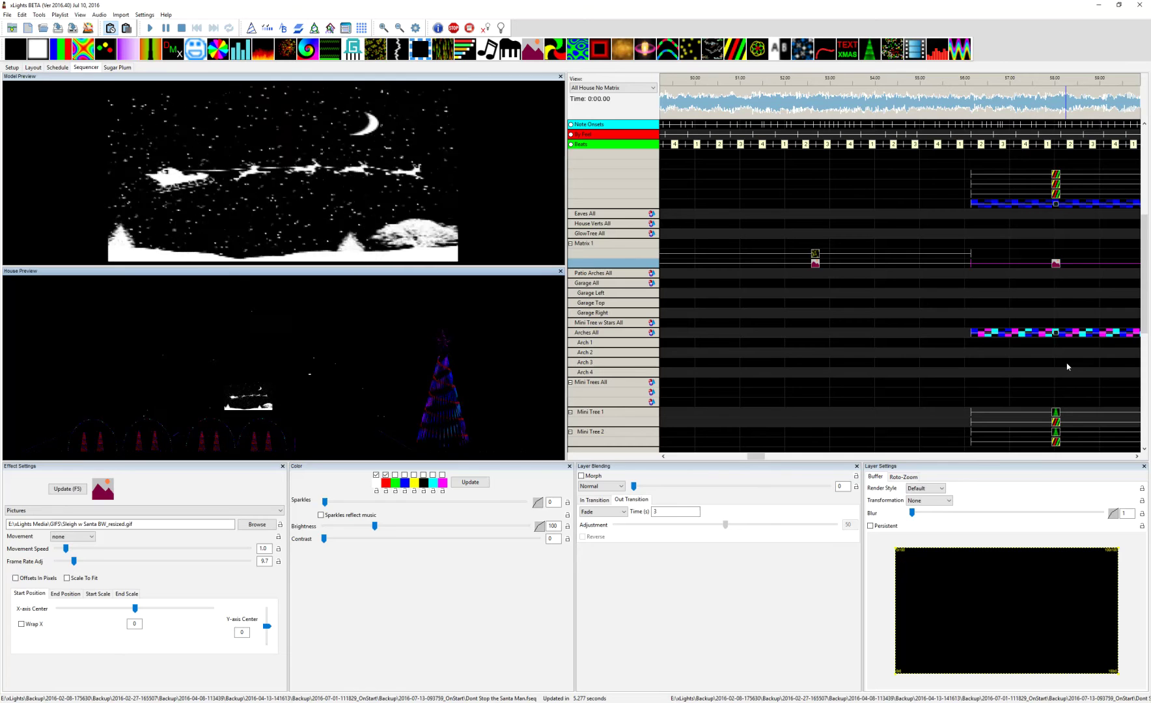
pyautogui.hscroll(3, 1067, 366)
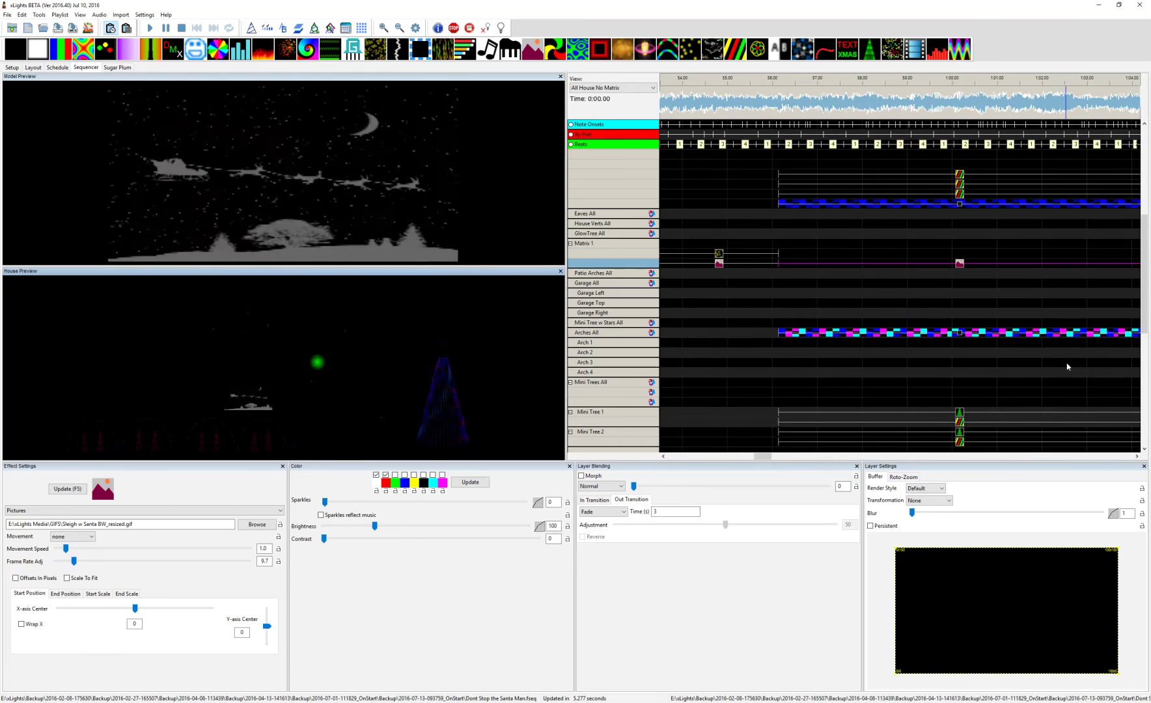
pyautogui.click(961, 336)
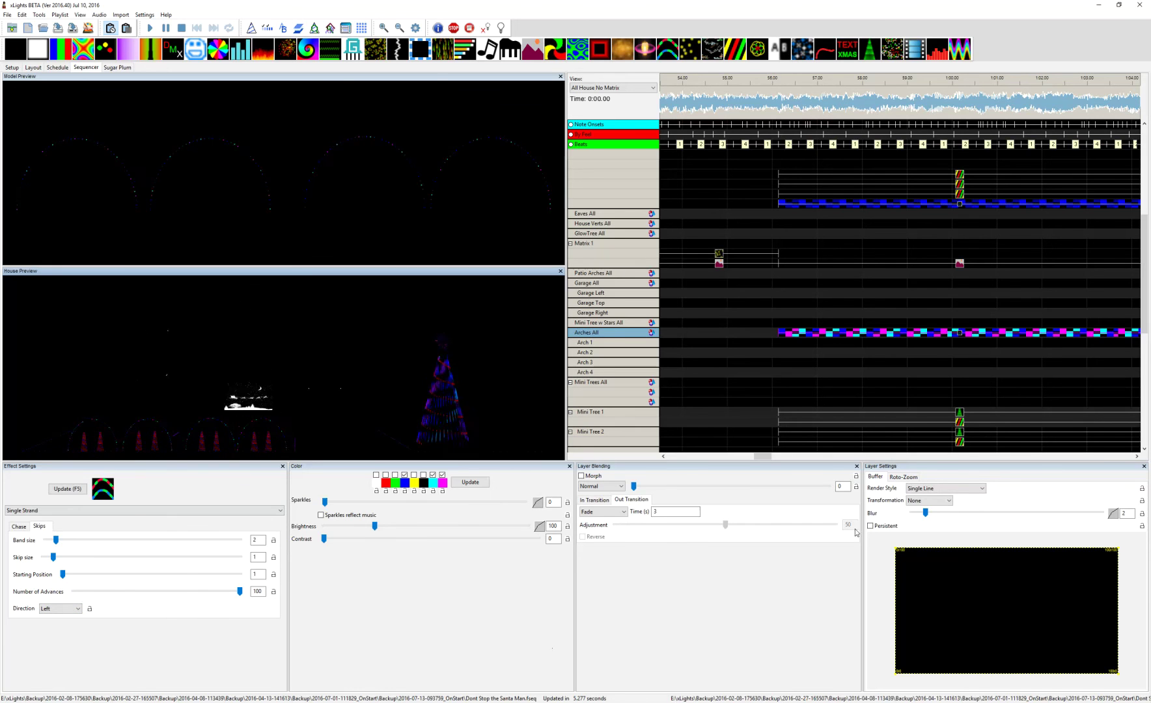
pyautogui.scroll(-5, 981, 392)
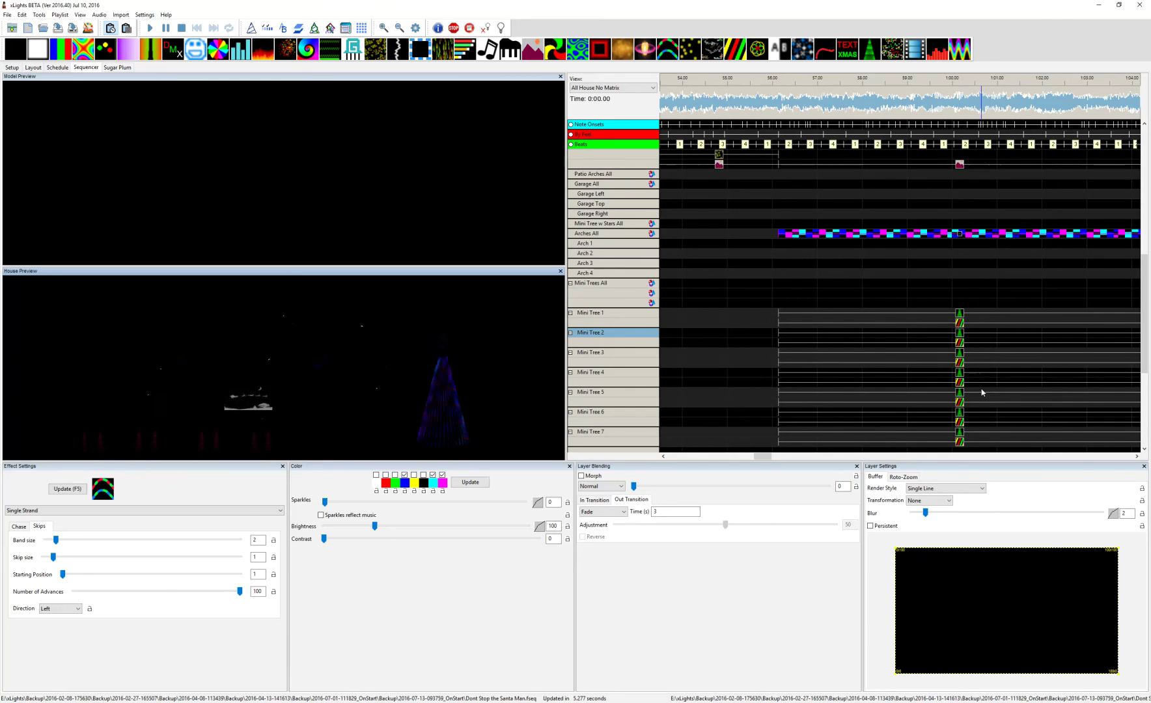
# - Compare the settings, layer blending and render style of the Tree and Spirals effects layered on Mini Tree 1 around 60 seconds
pyautogui.click(959, 315)
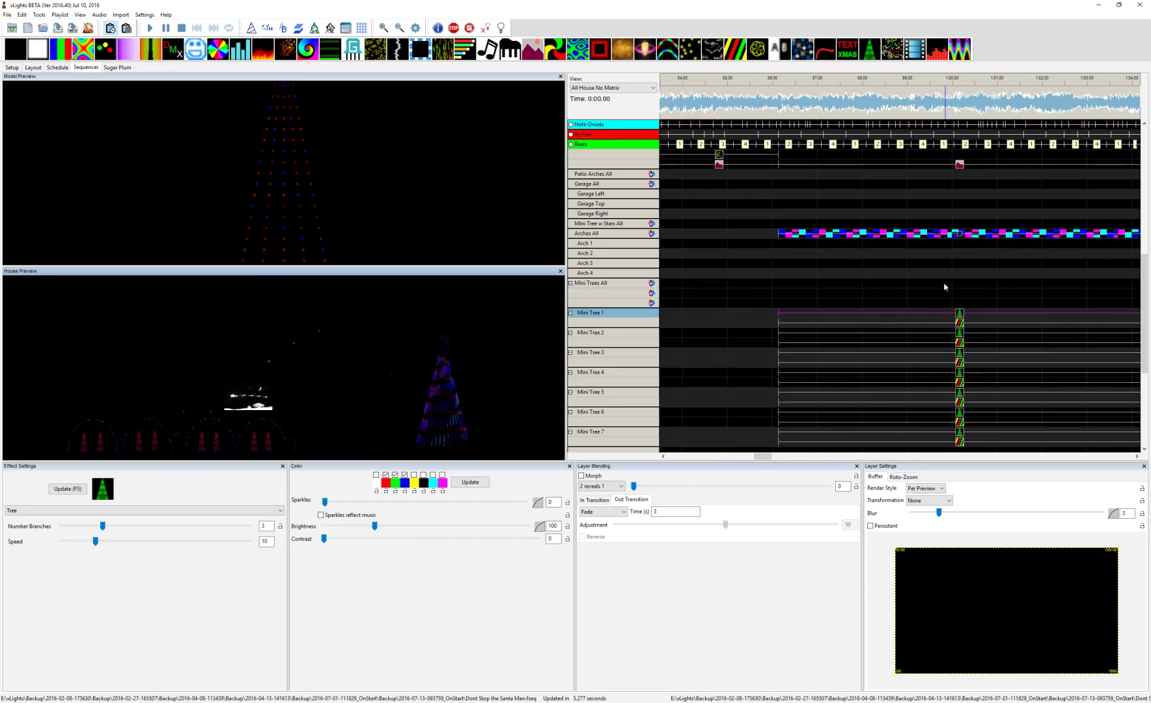
pyautogui.click(960, 323)
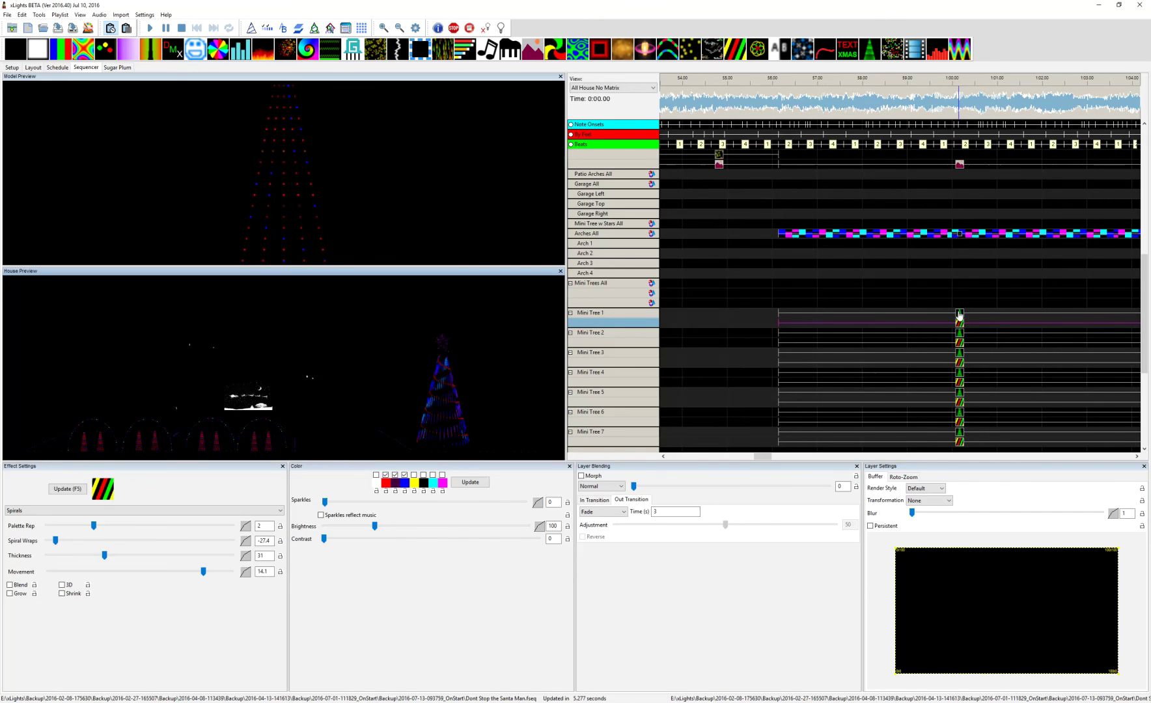
pyautogui.click(959, 316)
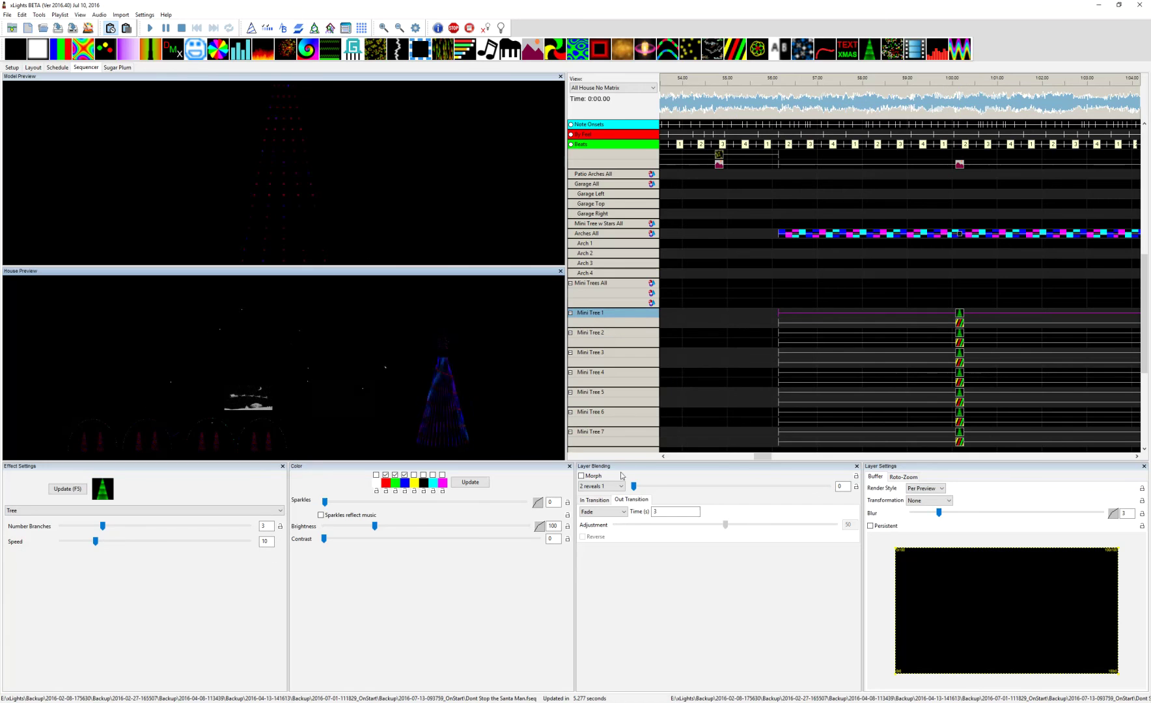
pyautogui.moveTo(600, 493)
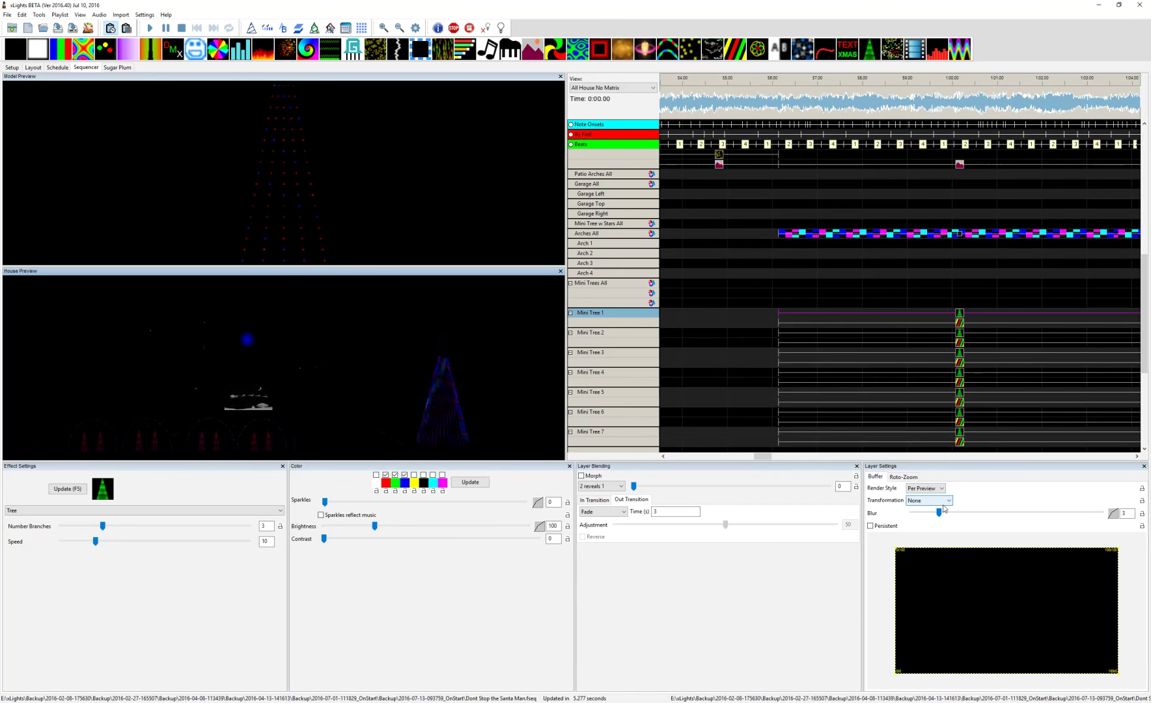
pyautogui.click(959, 323)
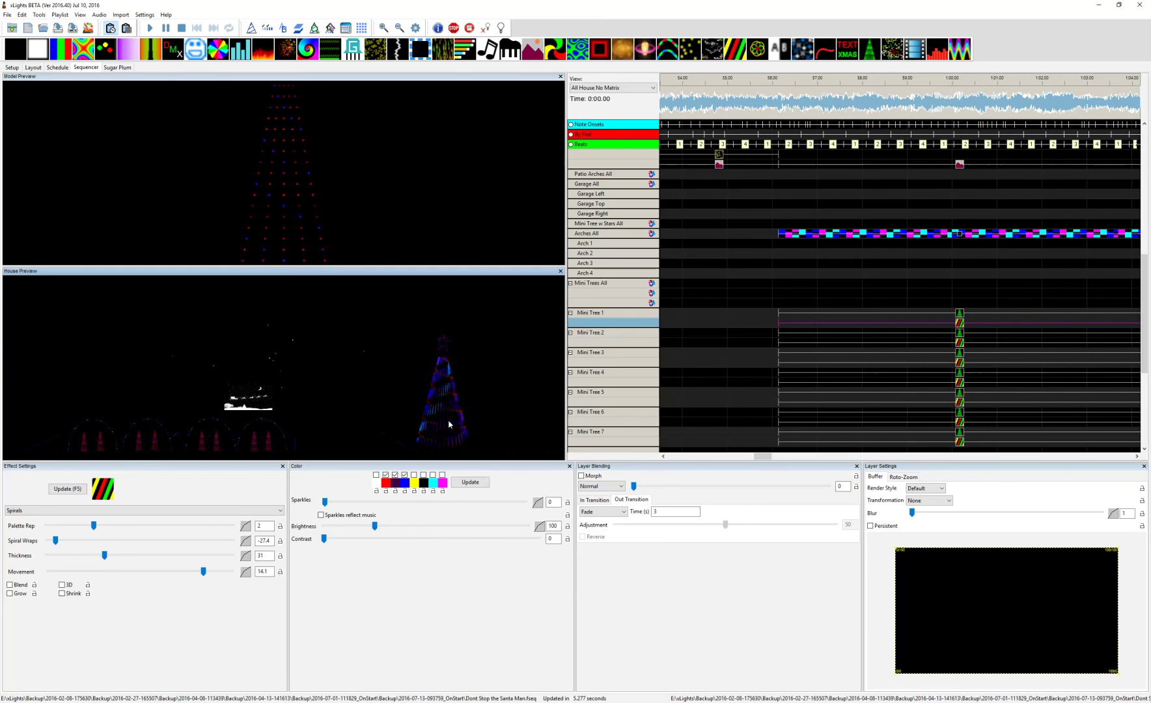
# - Inspect the Mega Tree's Single Strand skips settings and the Spirals effect on the layer directly above it
pyautogui.scroll(4, 971, 347)
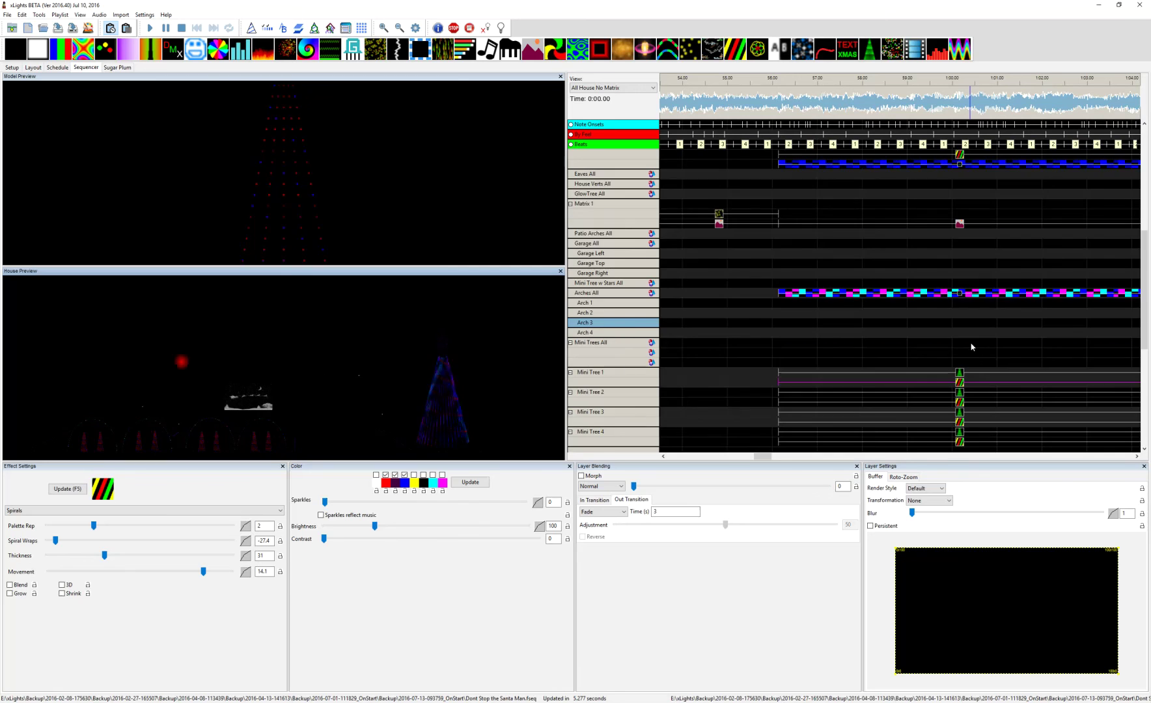
pyautogui.scroll(3, 971, 347)
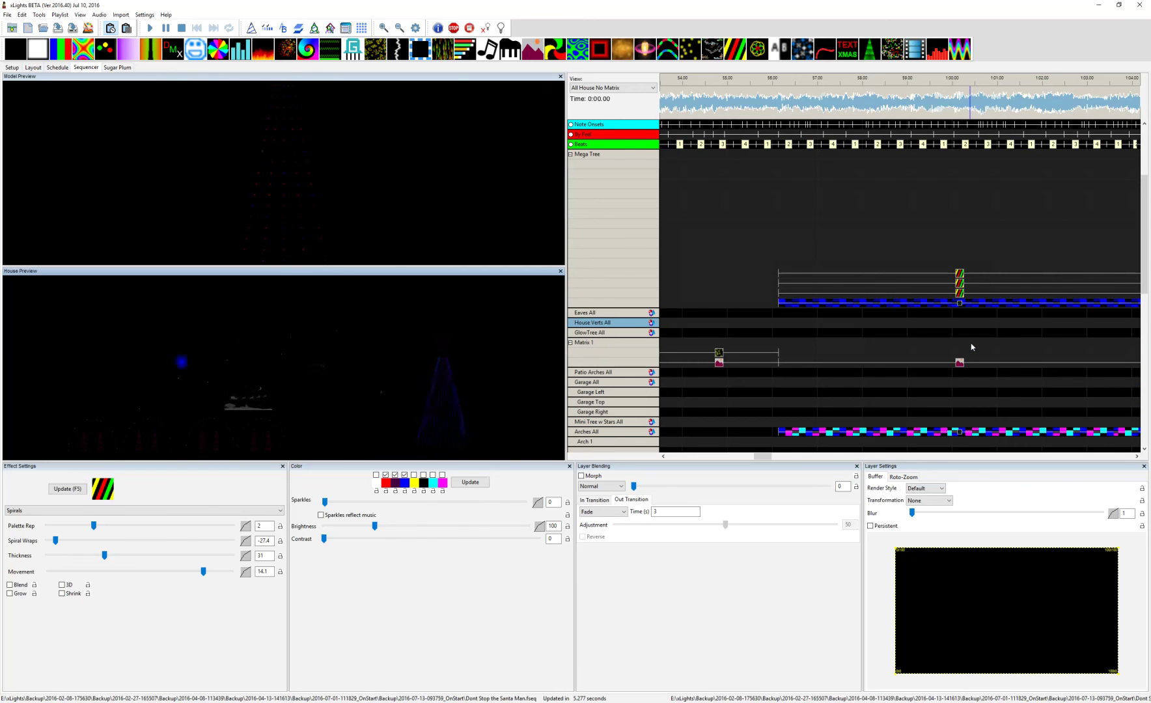
pyautogui.click(960, 304)
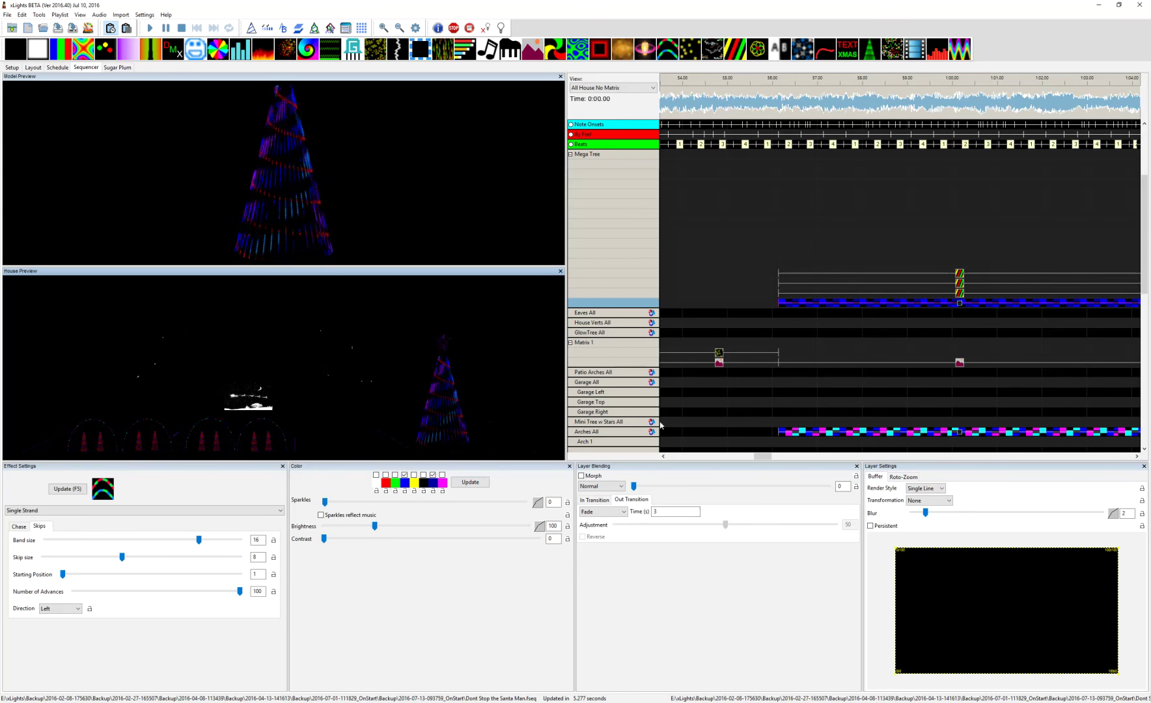
pyautogui.hscroll(2, 911, 417)
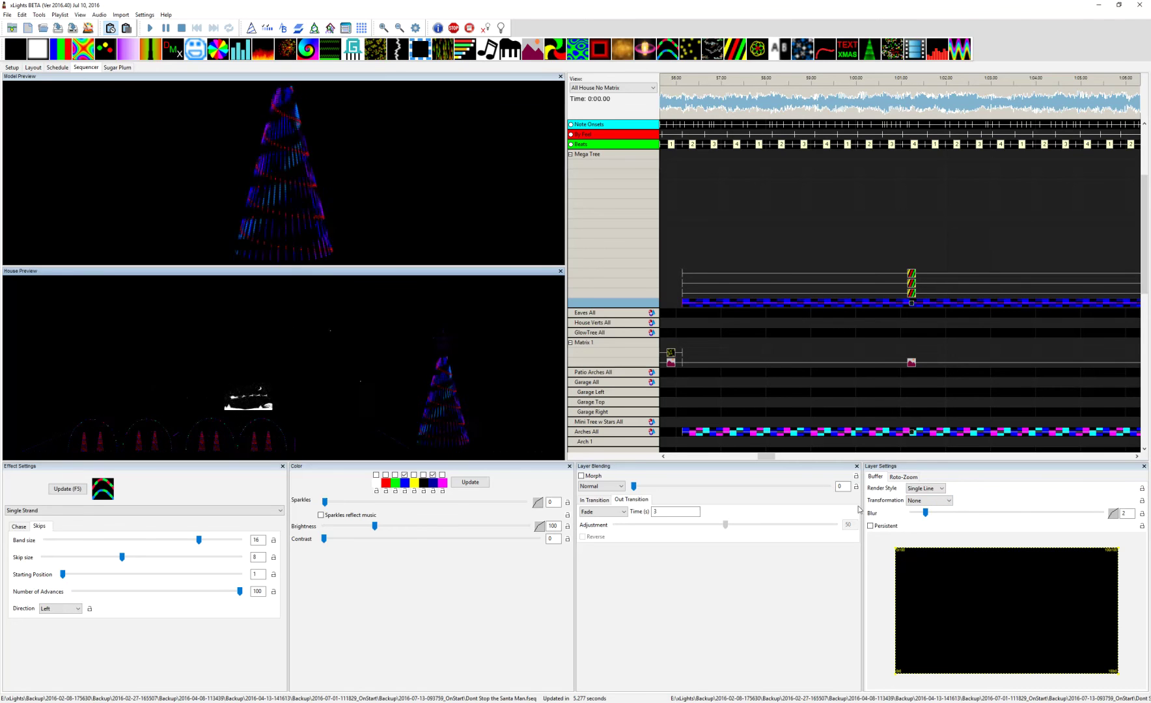
pyautogui.click(910, 296)
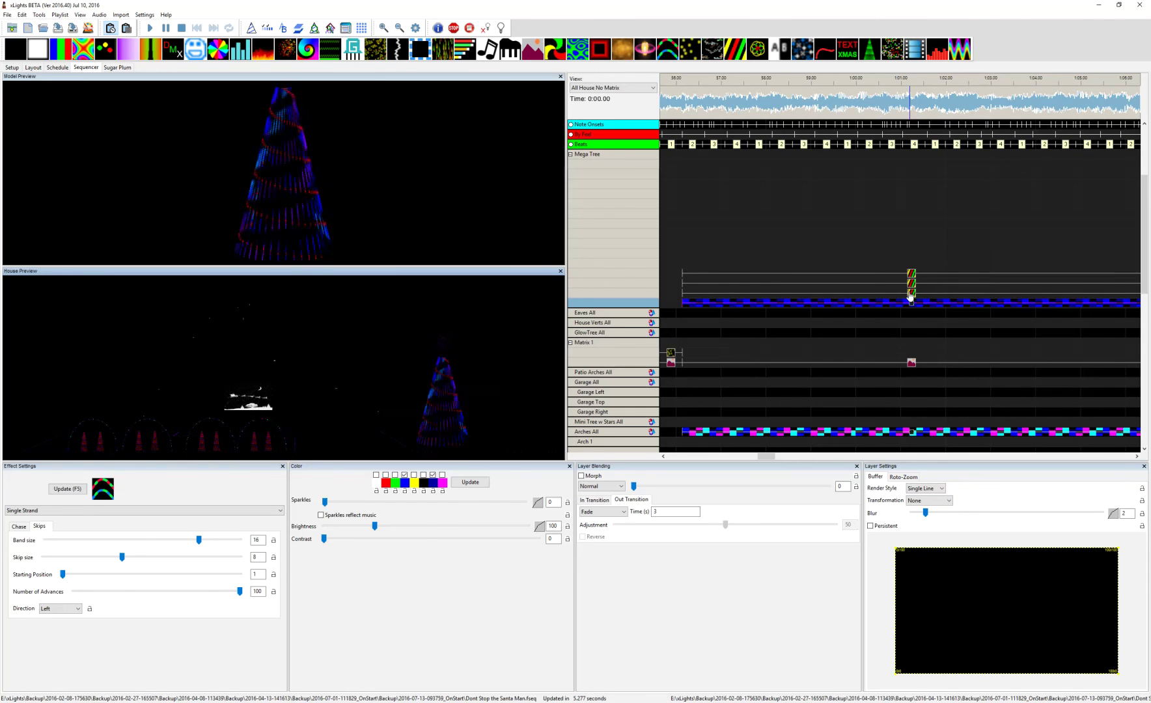
pyautogui.click(910, 295)
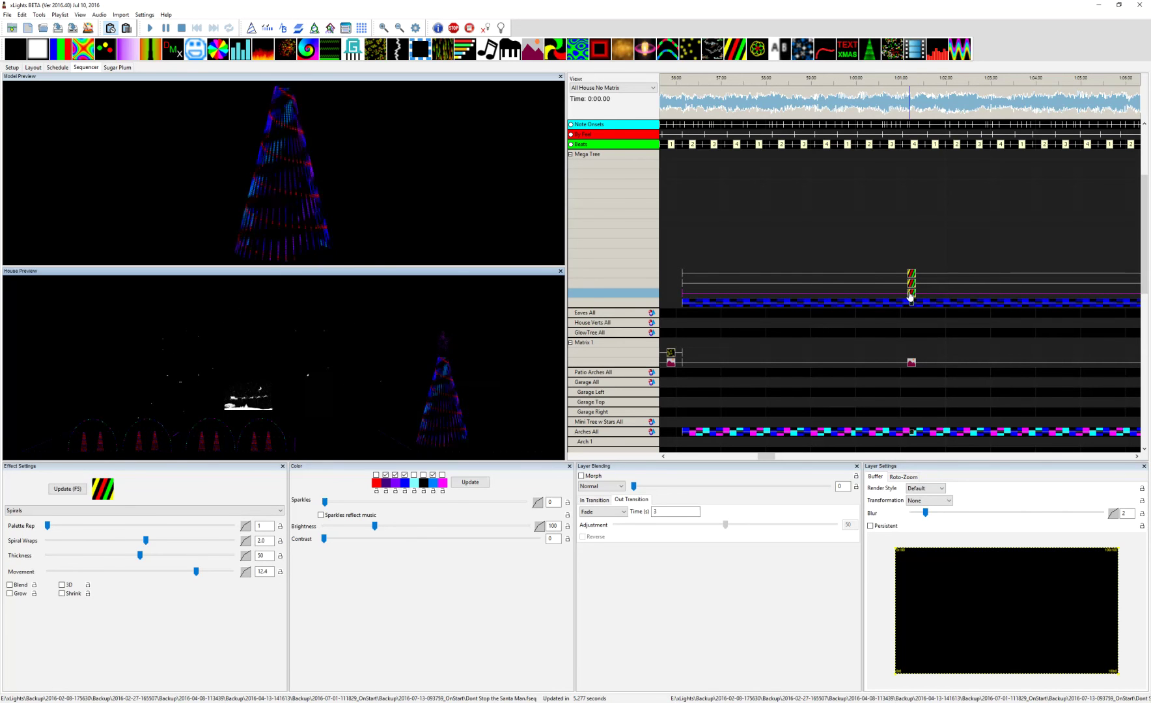
# - Try thicknesses of 5 and 80 on the Mega Tree's middle Spirals effect, and set its thickness to 36
pyautogui.click(911, 284)
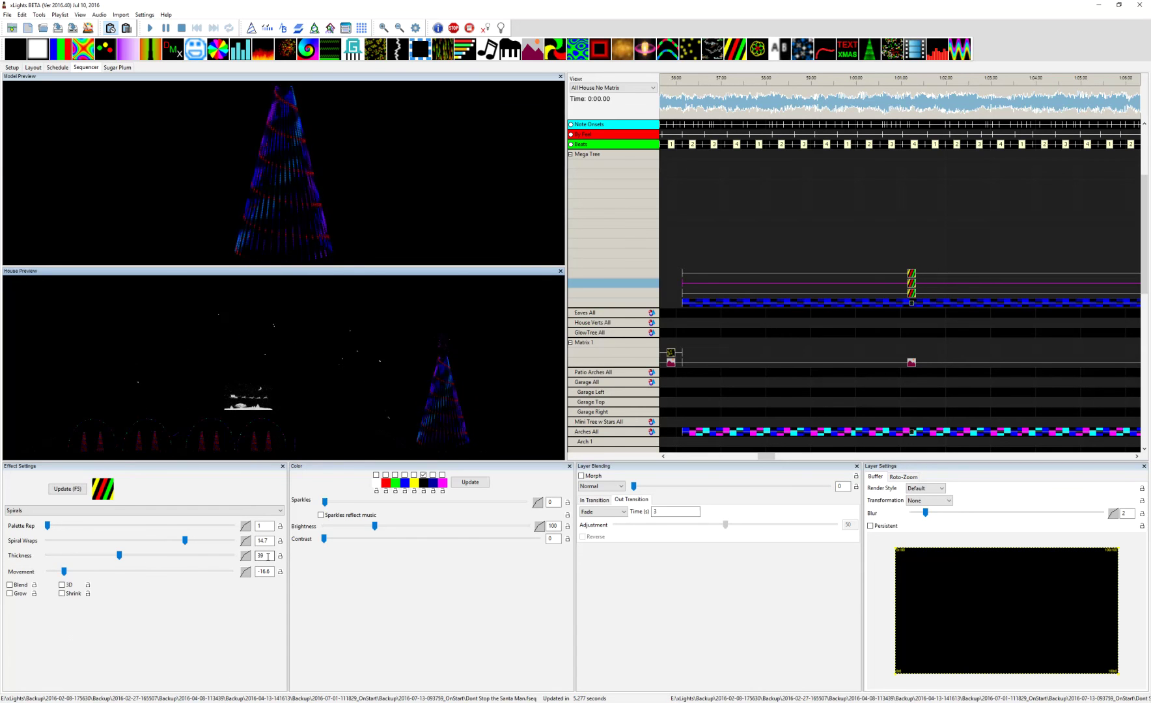
pyautogui.moveTo(117, 560); pyautogui.dragTo(56, 561)
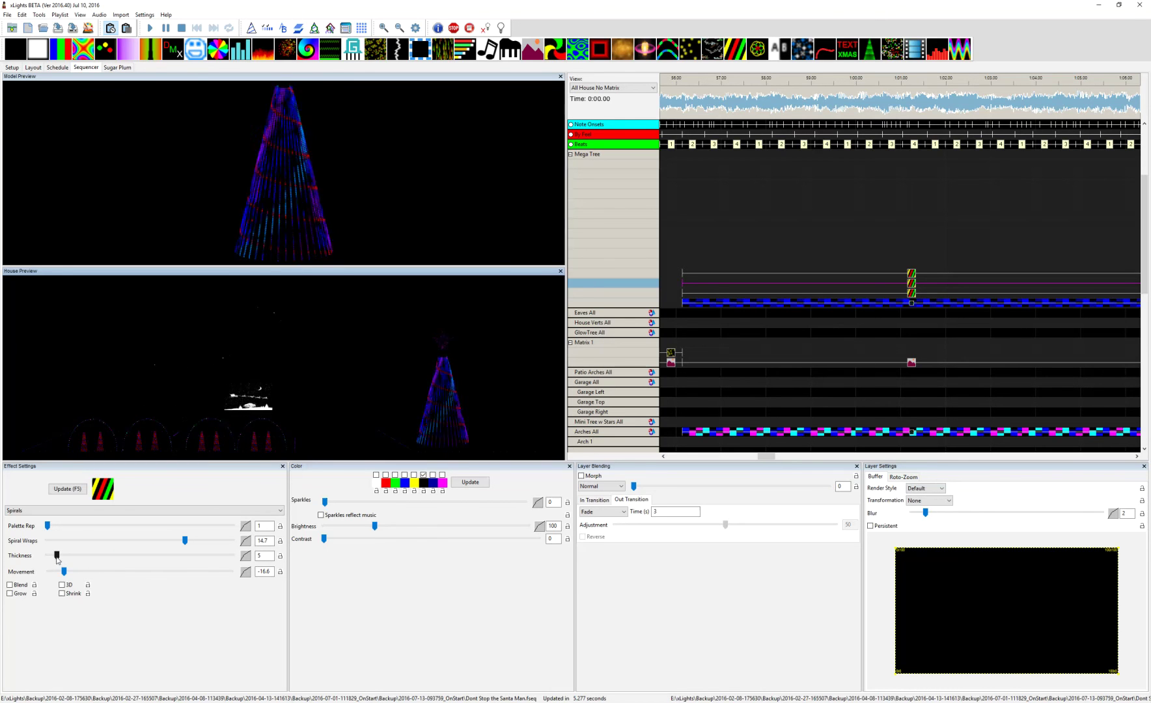
pyautogui.moveTo(58, 558); pyautogui.dragTo(116, 556)
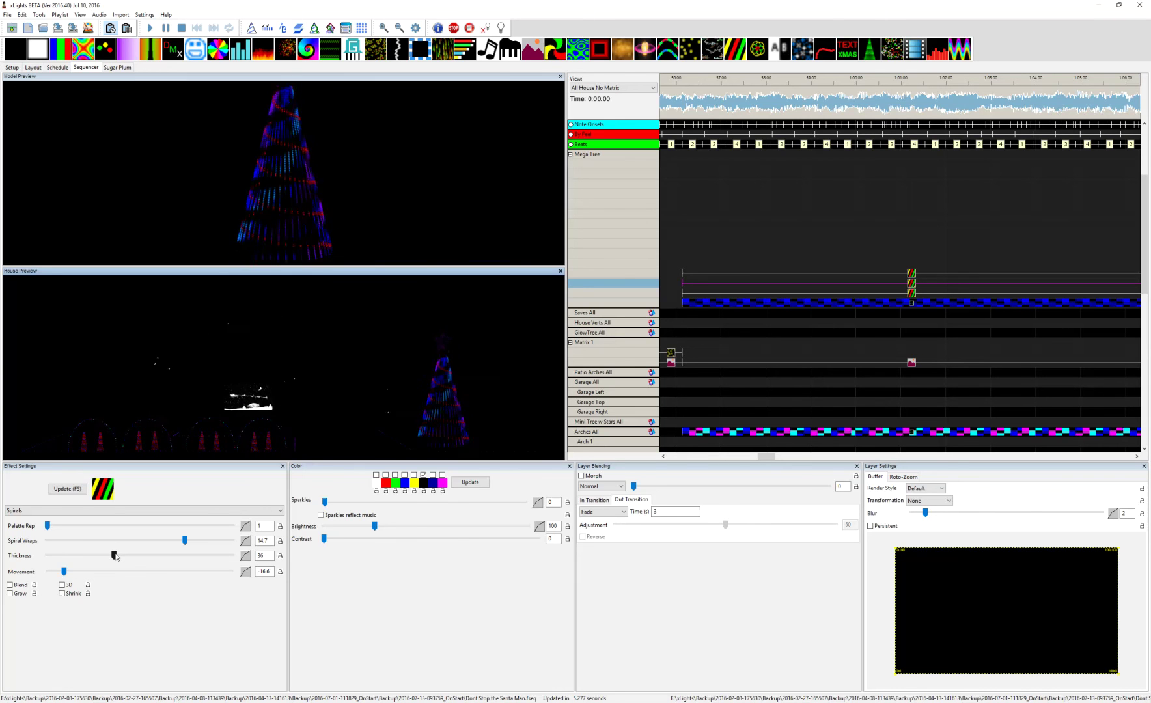
pyautogui.moveTo(116, 557); pyautogui.dragTo(196, 558)
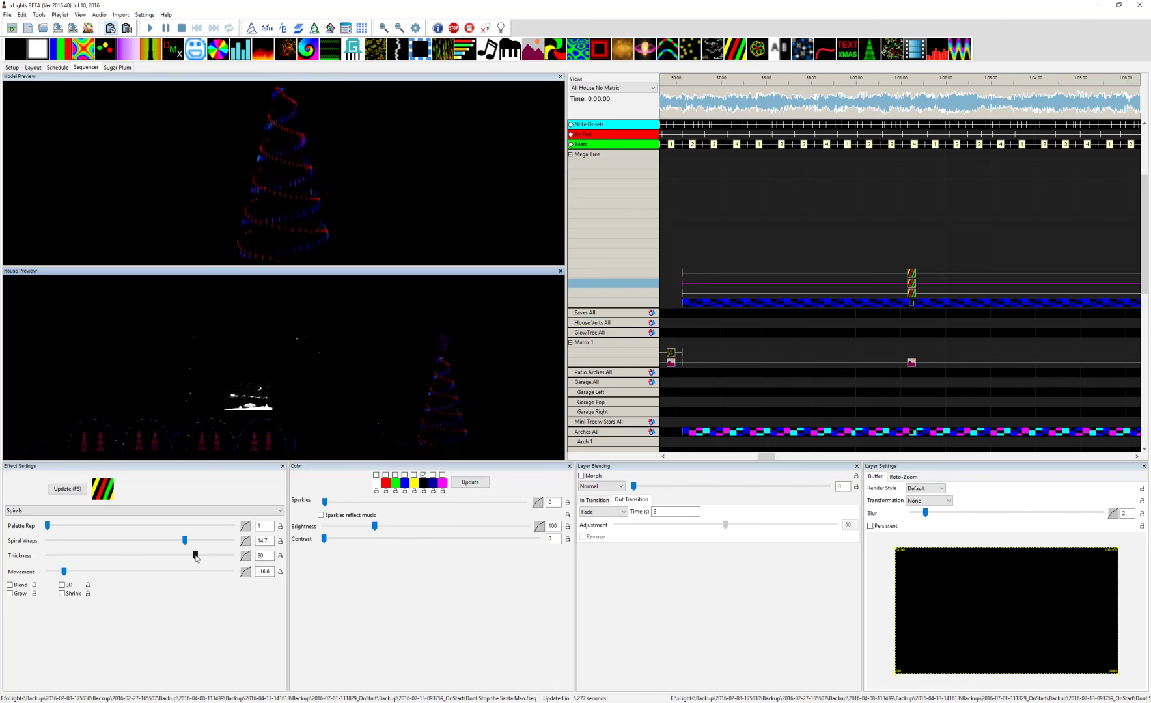
pyautogui.moveTo(196, 557); pyautogui.dragTo(196, 558)
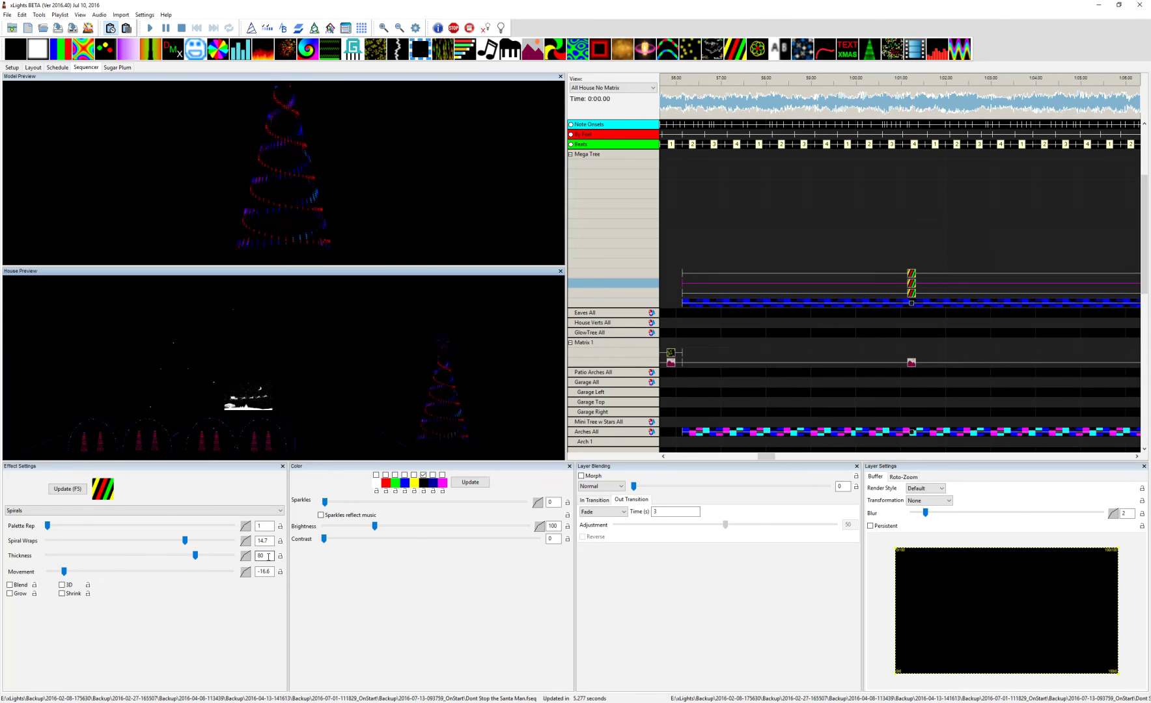
pyautogui.write('36')
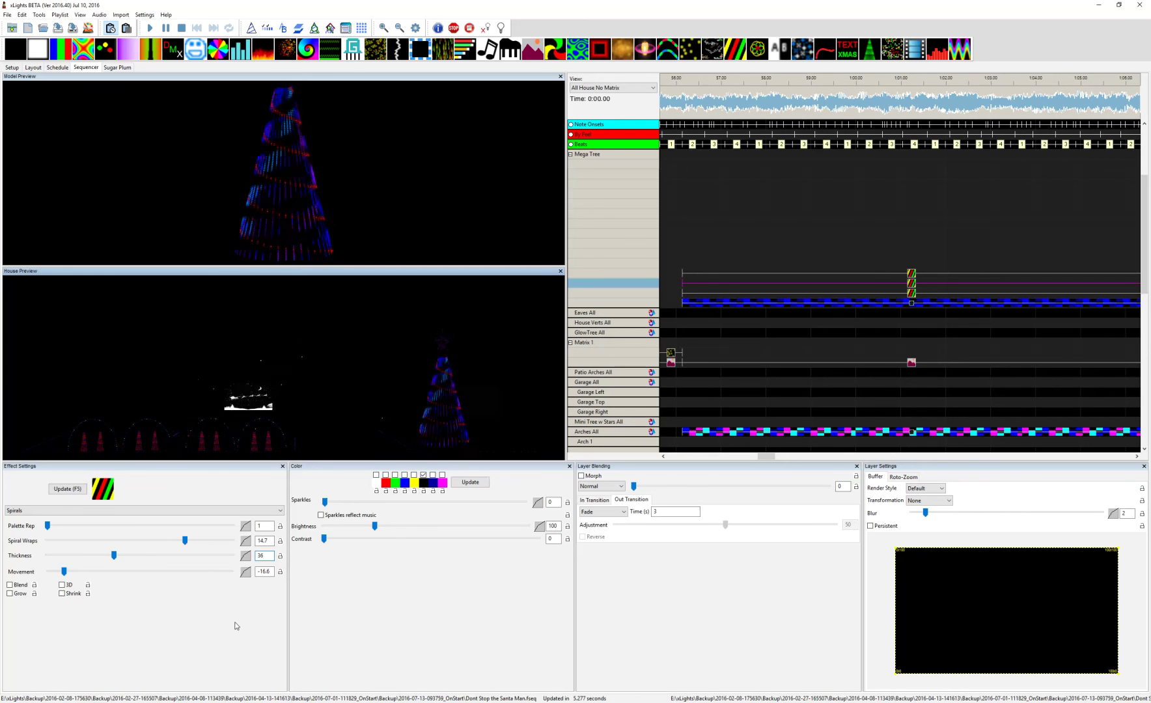
# - Inspect the uppermost Spirals effect on Mega Tree and the Meteors effect on Tree Topper
pyautogui.click(913, 274)
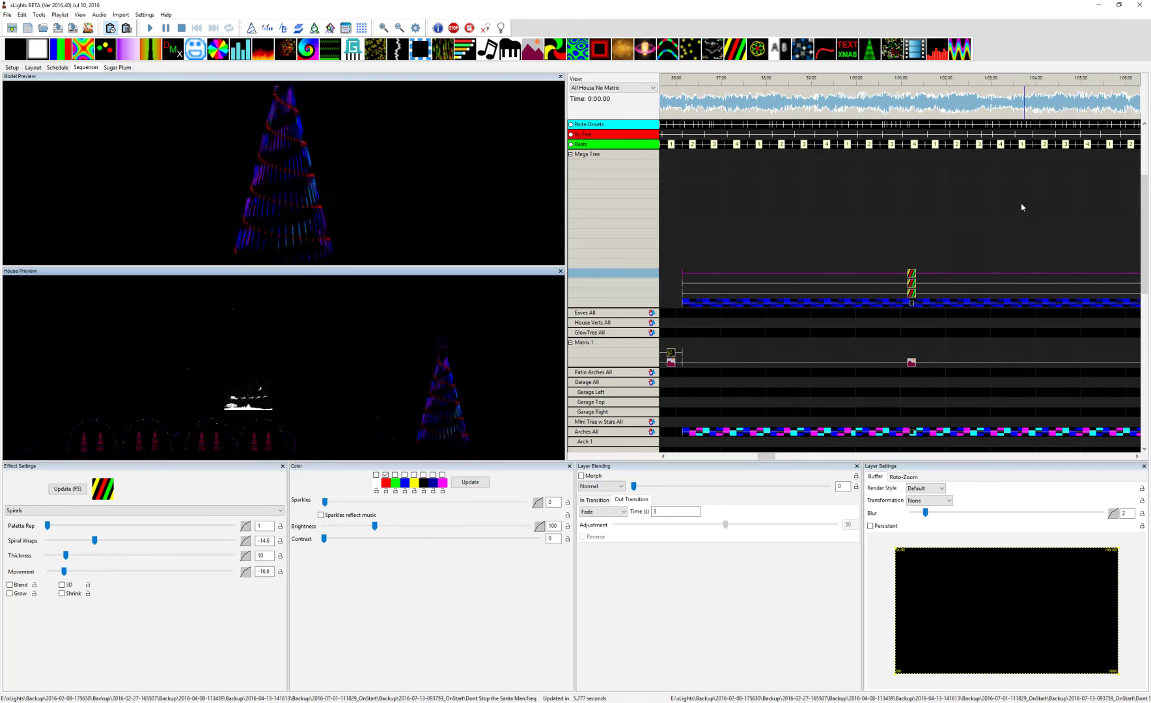
pyautogui.scroll(2, 976, 215)
pyautogui.click(913, 225)
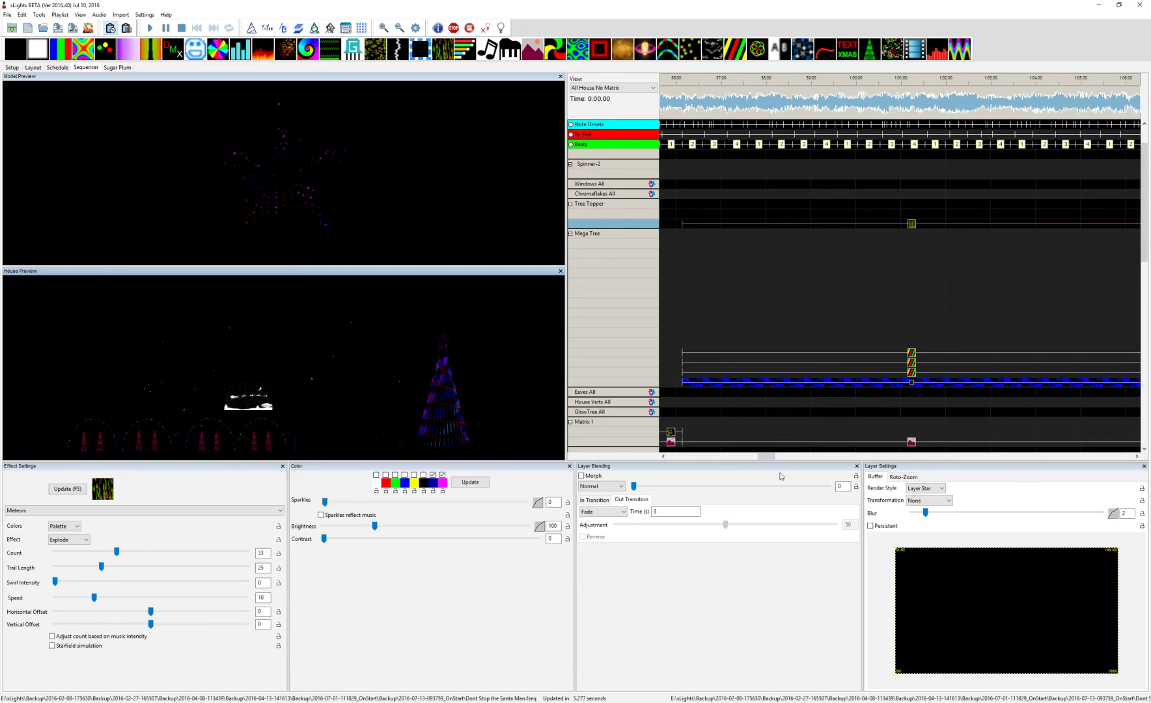
# - Try the Single Line, Per Preview and Default render styles on the Tree Topper's Meteors effect, and restore Layer Star
pyautogui.click(942, 488)
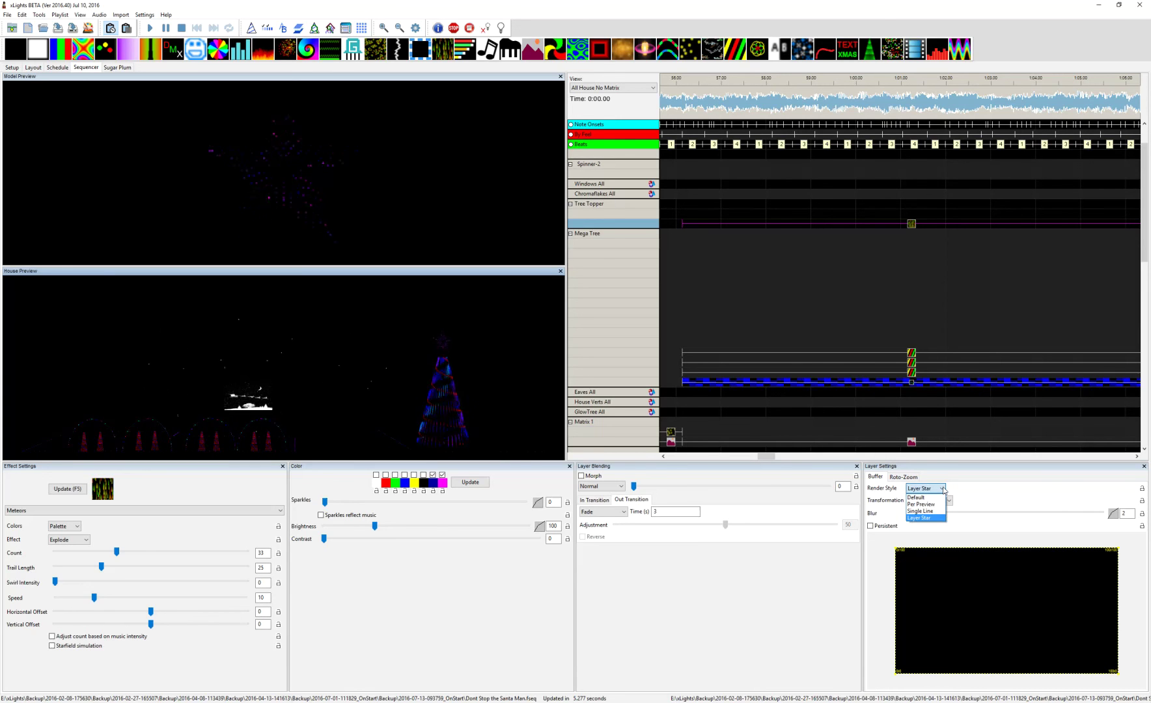
pyautogui.click(931, 511)
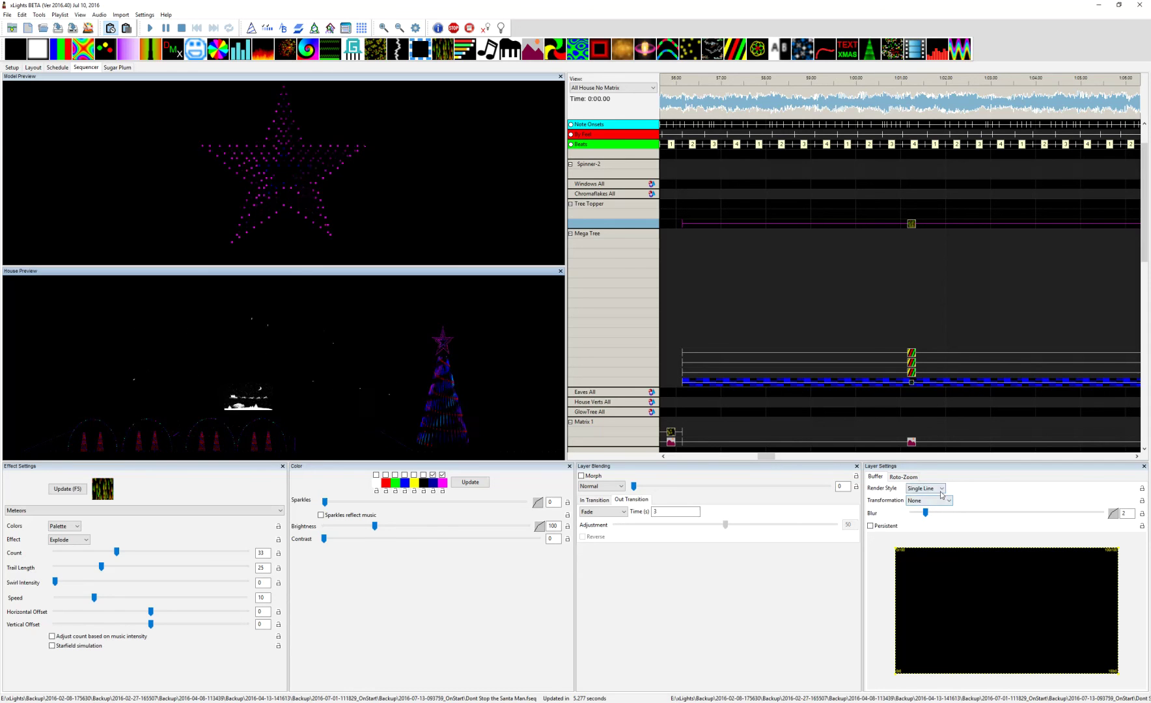
pyautogui.click(940, 492)
pyautogui.click(935, 503)
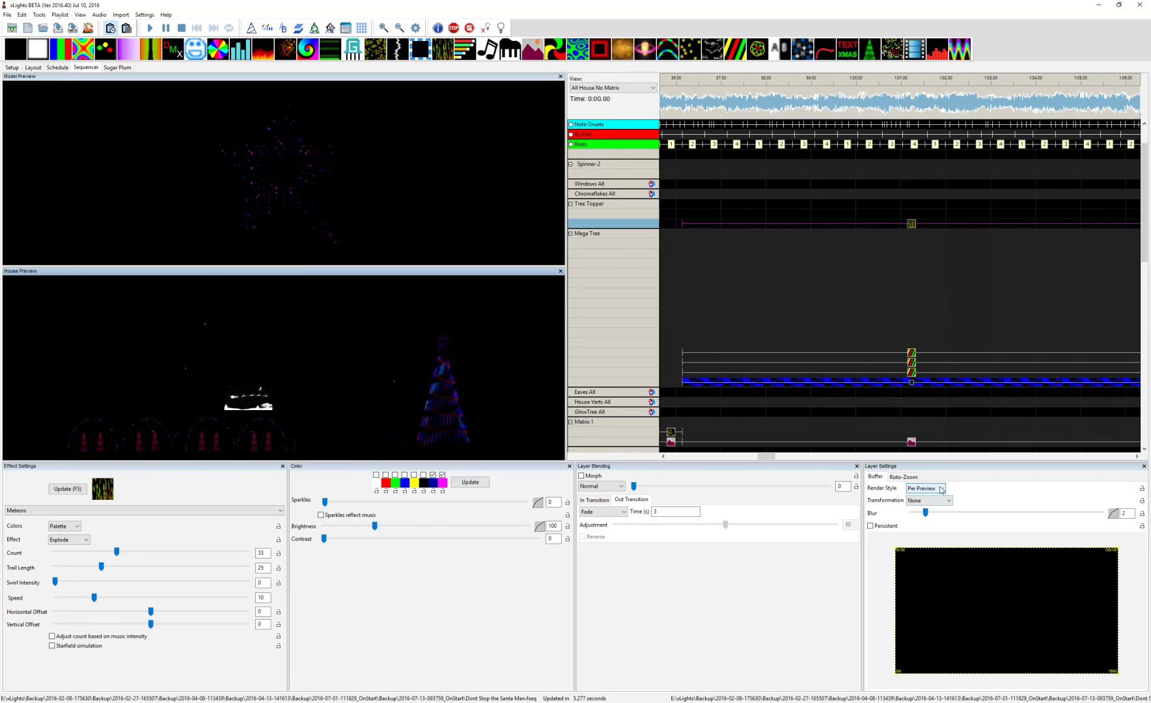
pyautogui.click(940, 489)
pyautogui.click(933, 498)
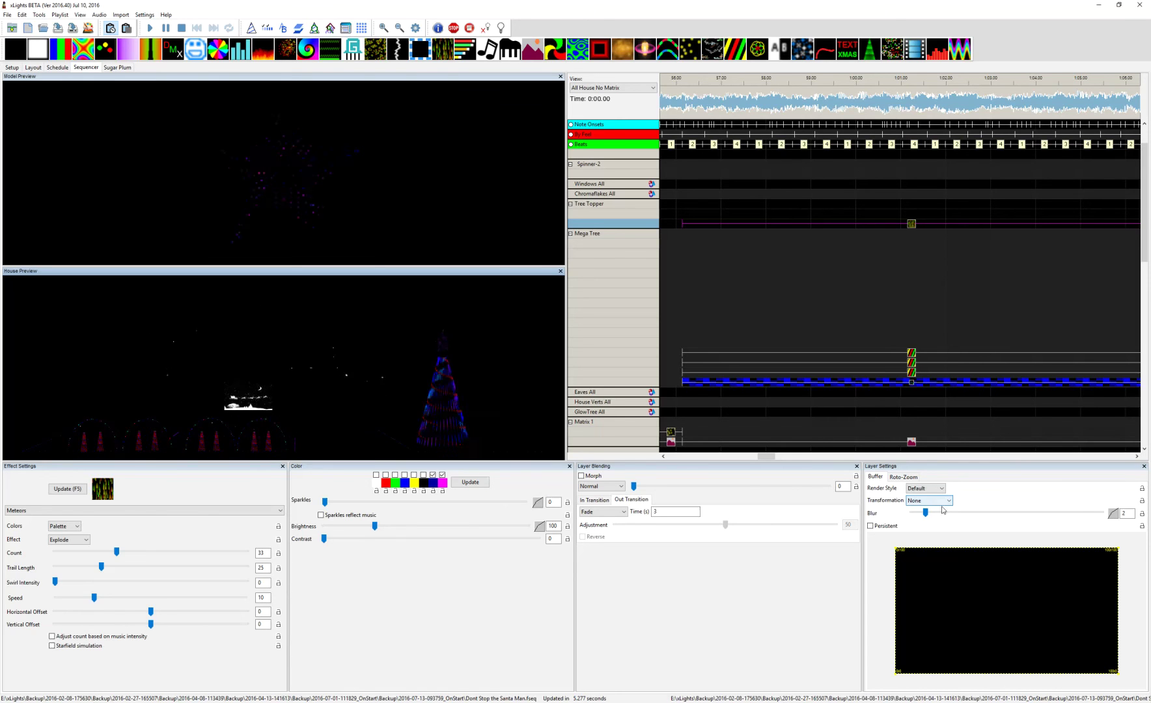
pyautogui.click(940, 489)
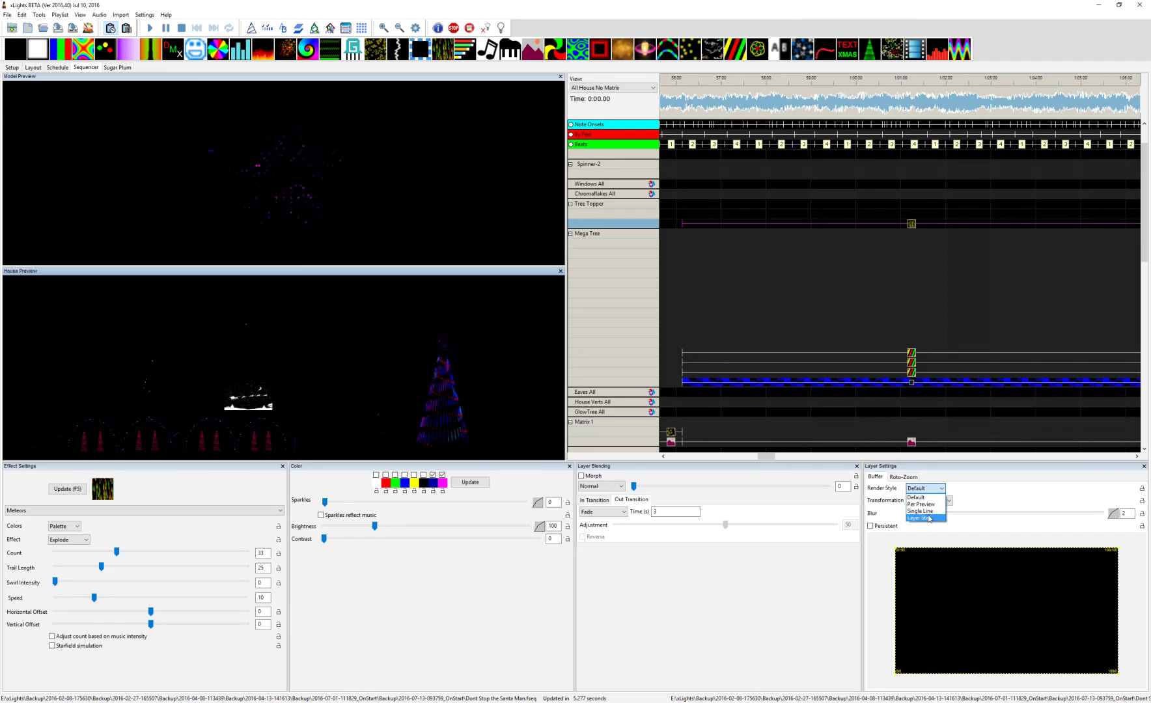
pyautogui.click(928, 518)
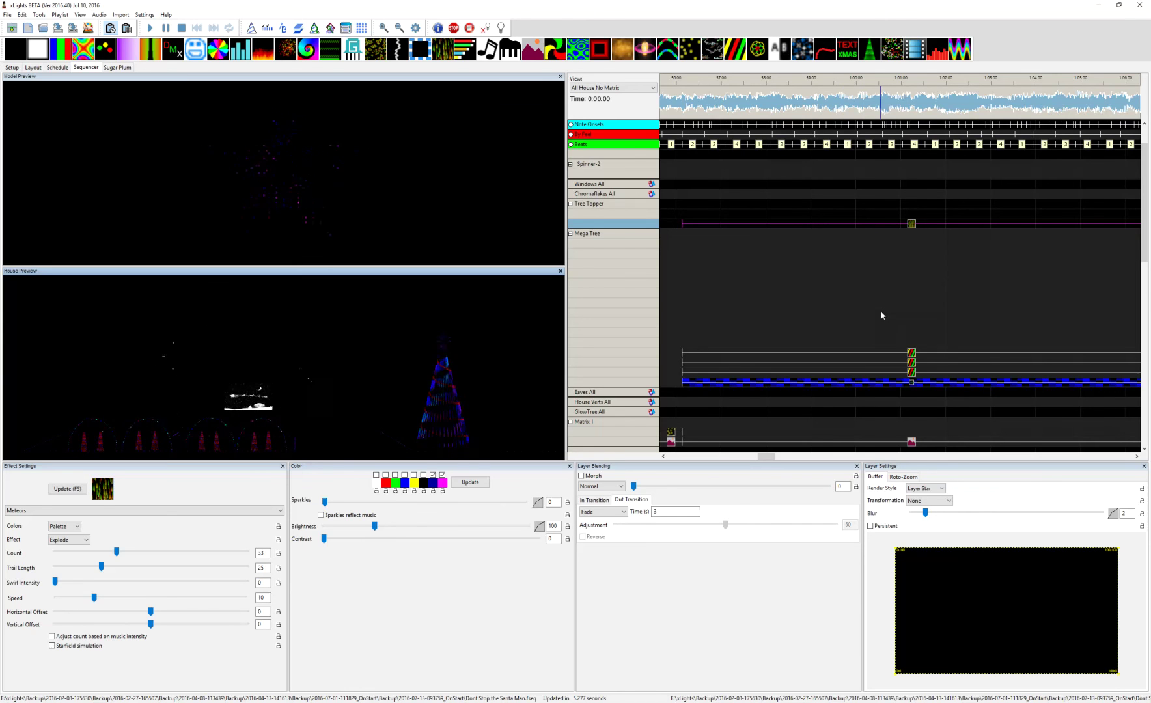
# - Compare the first two guitar-playing Santa Pictures effects on Matrix 1 between about 1:24 and 1:32
pyautogui.hscroll(5, 881, 315)
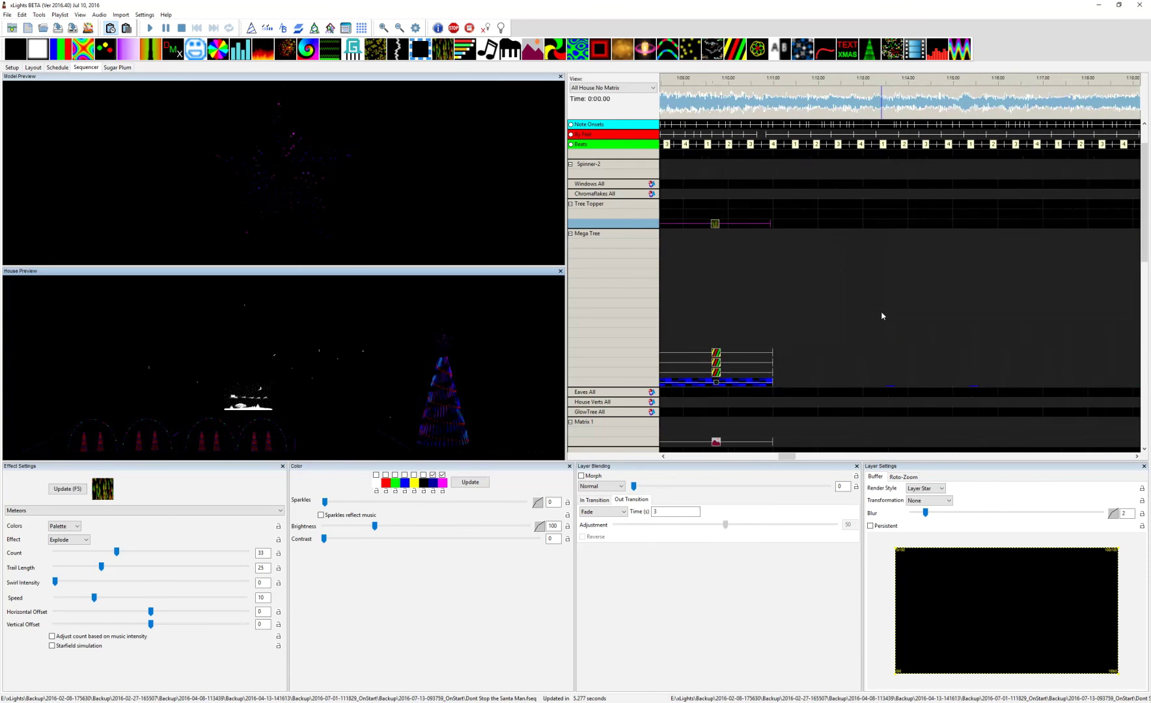
pyautogui.hscroll(-2, 880, 316)
pyautogui.hscroll(-2, 879, 317)
pyautogui.scroll(-1, 876, 338)
pyautogui.hscroll(5, 977, 395)
pyautogui.hscroll(3, 987, 403)
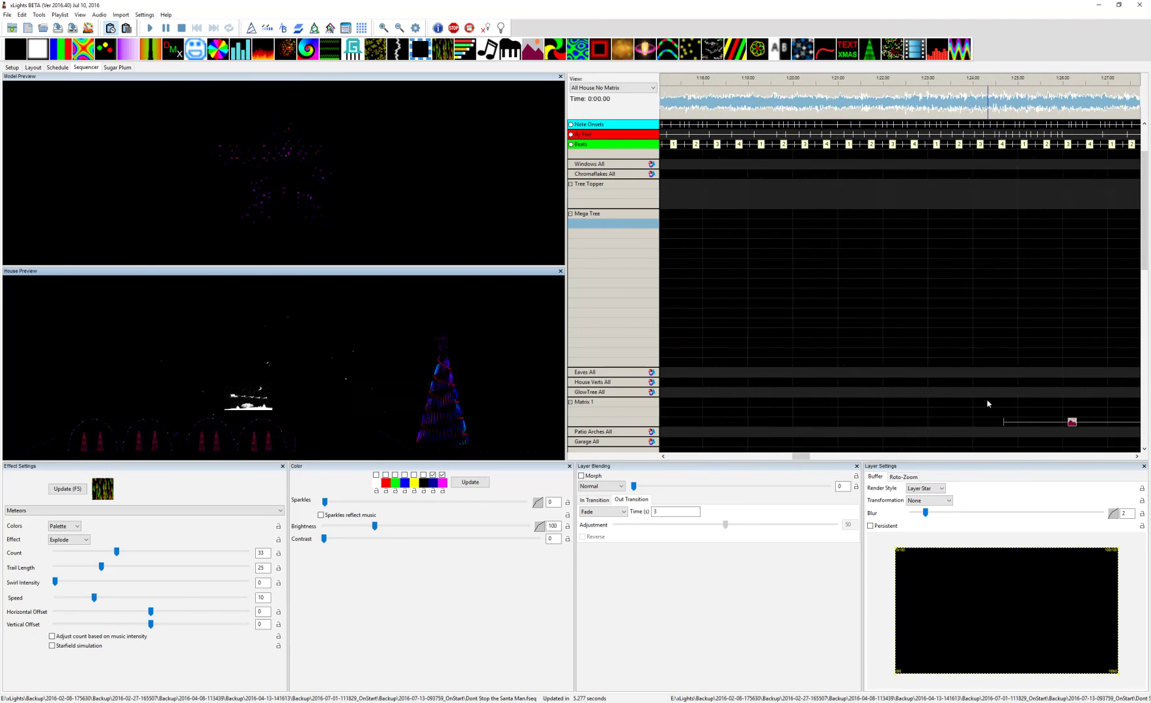
pyautogui.hscroll(2, 970, 393)
pyautogui.scroll(-1, 970, 393)
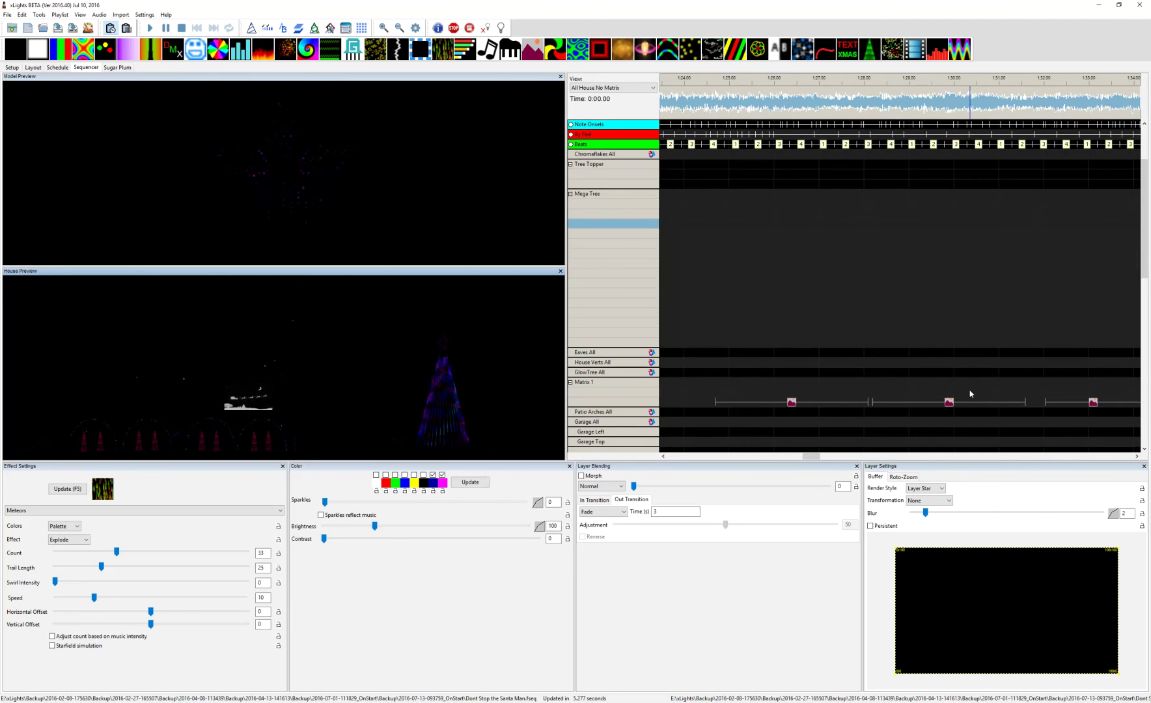
pyautogui.click(792, 402)
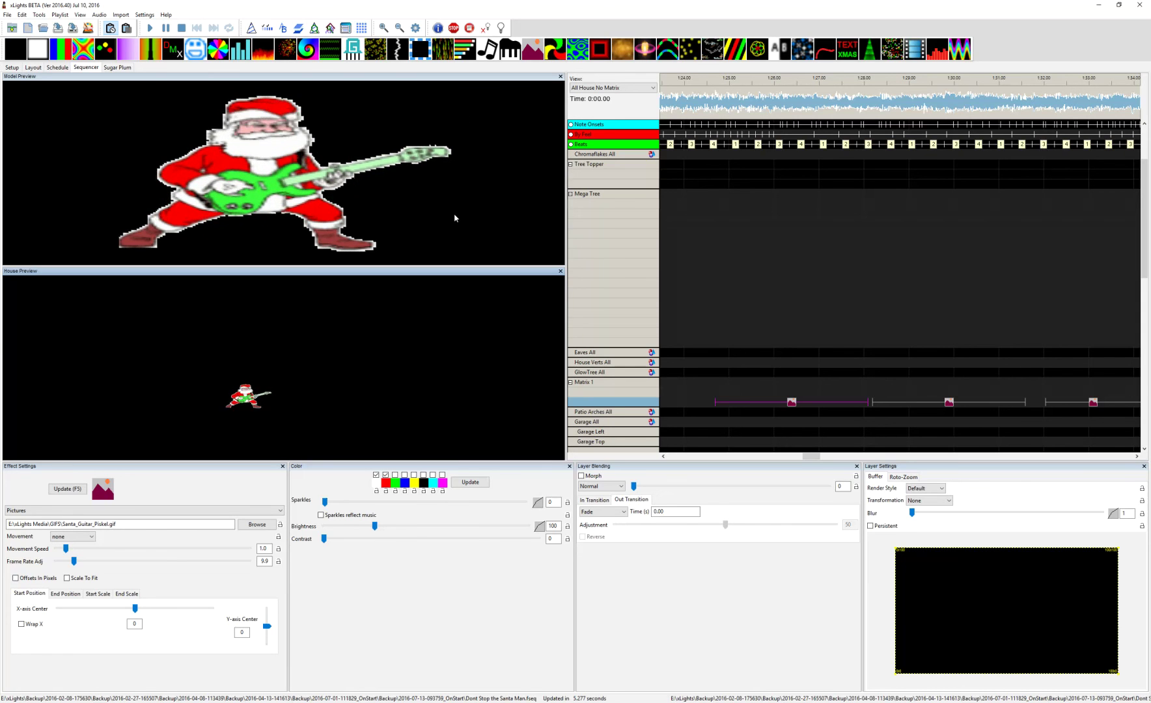
pyautogui.click(949, 402)
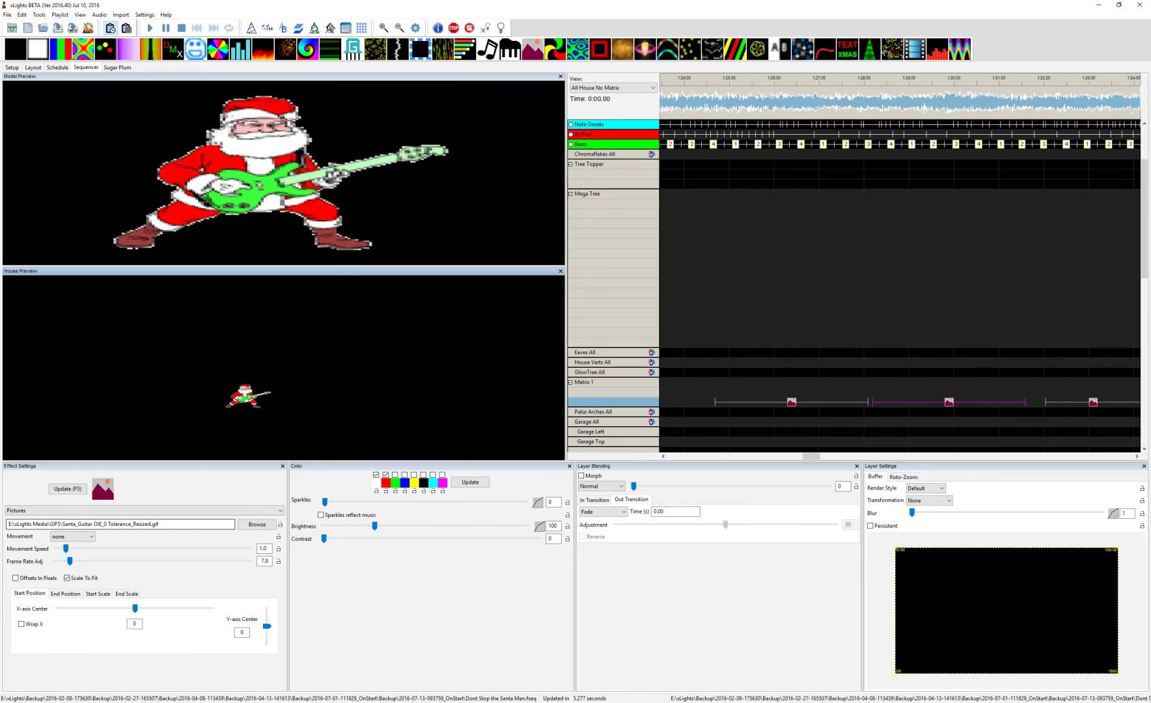
# - Switch to the browser to review the Santa images in Piskel and Online Image Editor, and return to xLights
pyautogui.click(298, 664)
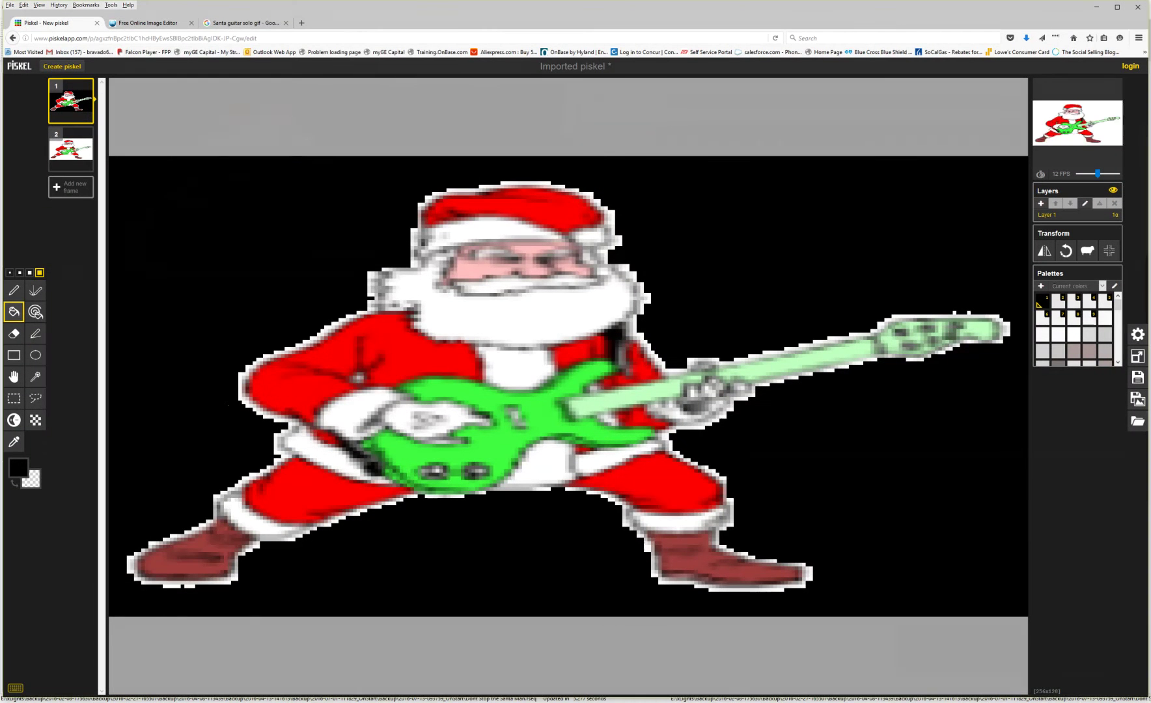
pyautogui.click(157, 26)
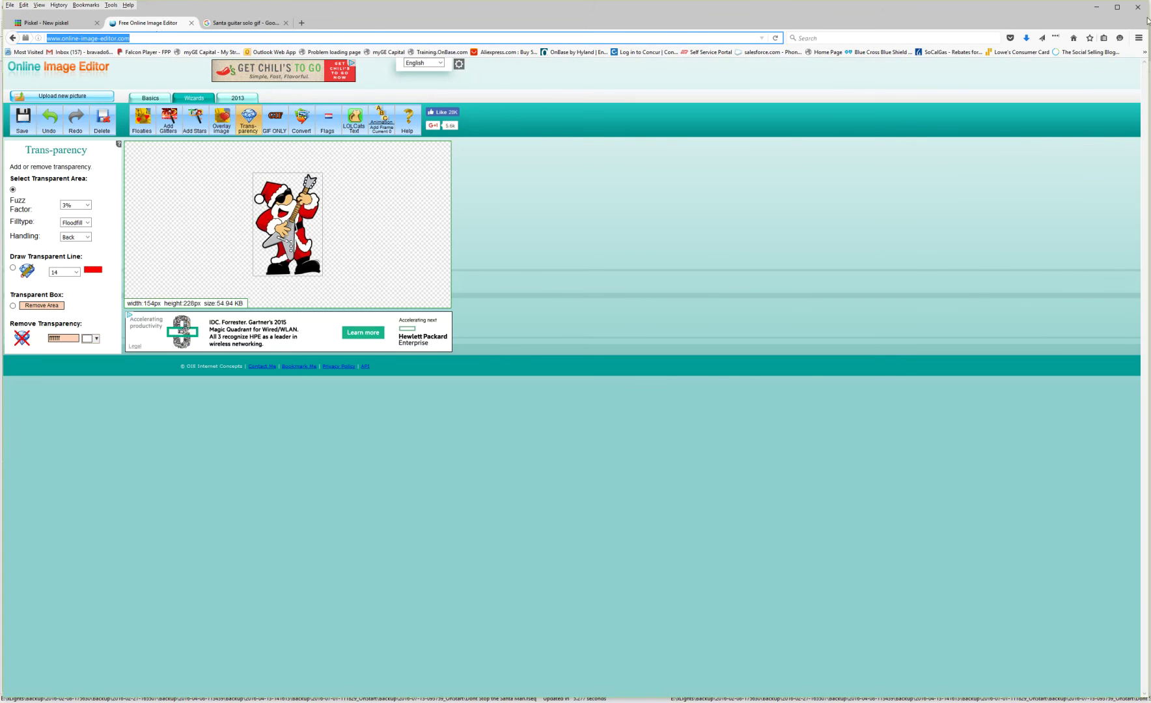
pyautogui.click(1097, 6)
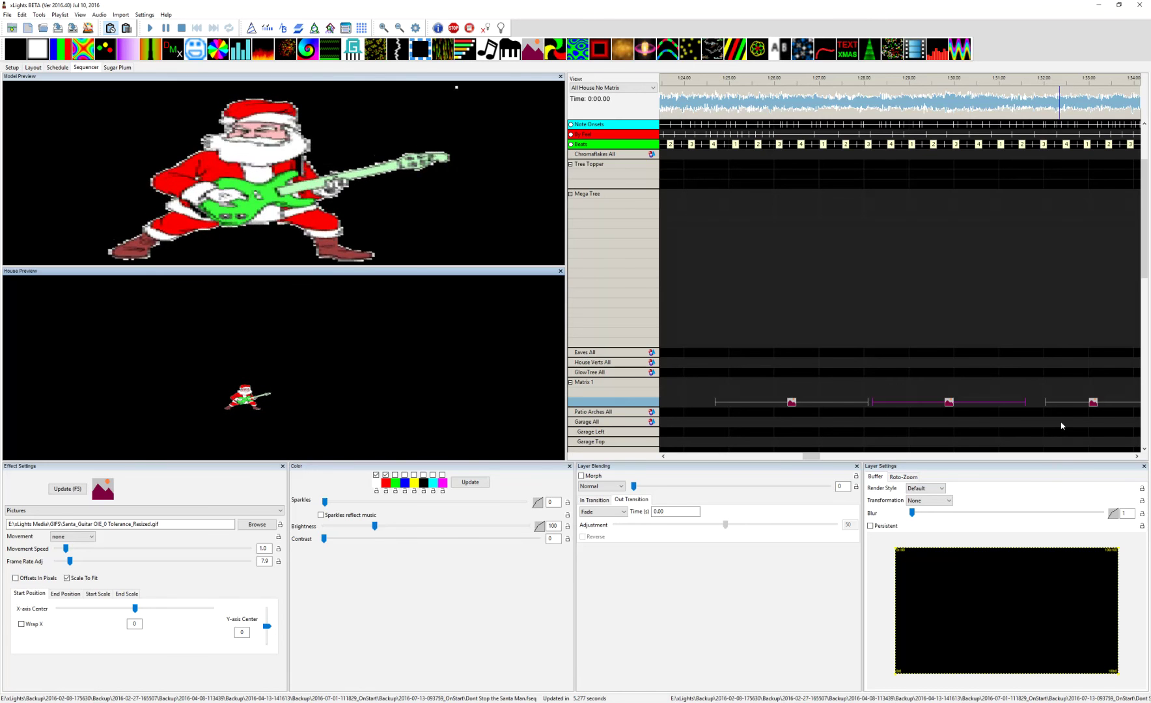
# - Inspect the third guitar-playing Santa Pictures effect on Matrix 1, starting around 1:32
pyautogui.hscroll(2, 1061, 427)
pyautogui.click(1025, 403)
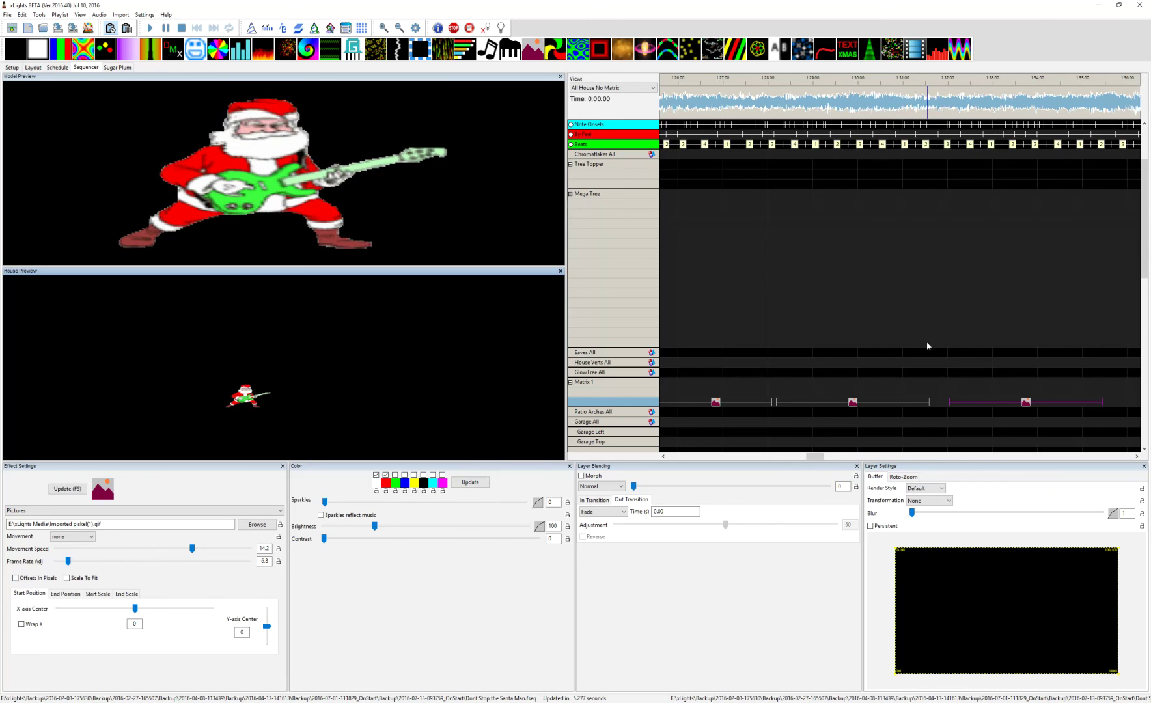
pyautogui.scroll(2, 927, 344)
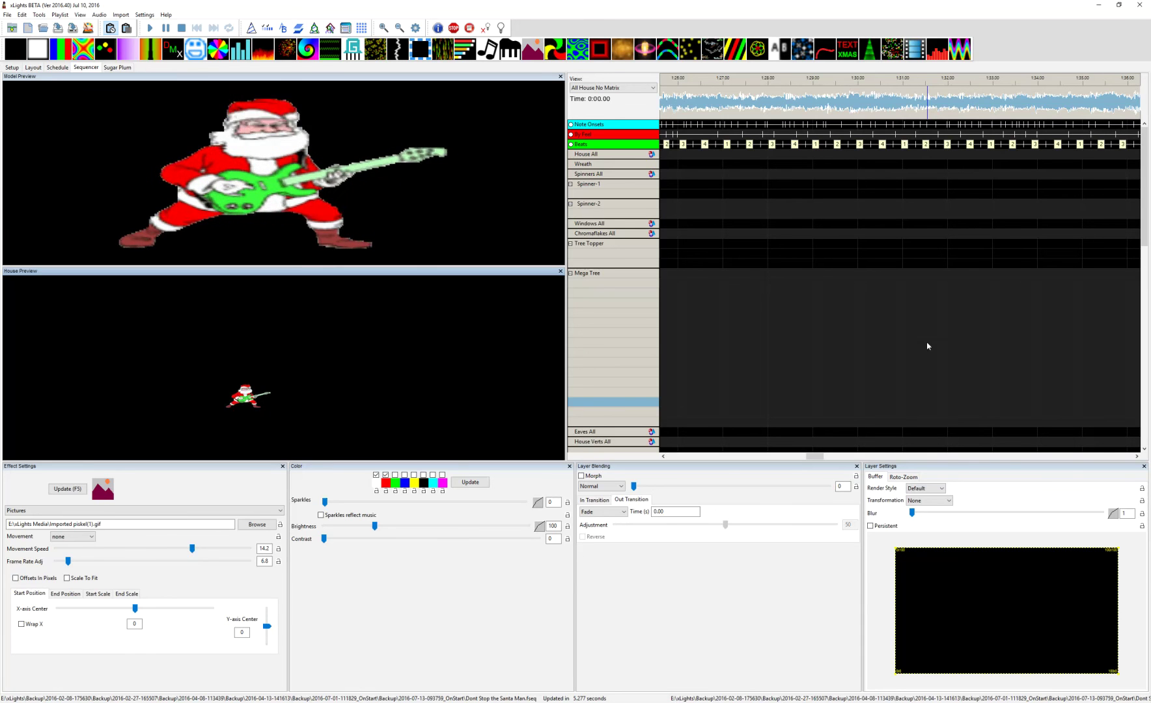
# - Review the sequence's effects between its start and about 1:19, from the spinners and Mega Tree down to Matrix 1, the arches and mini trees
pyautogui.hscroll(-10, 927, 346)
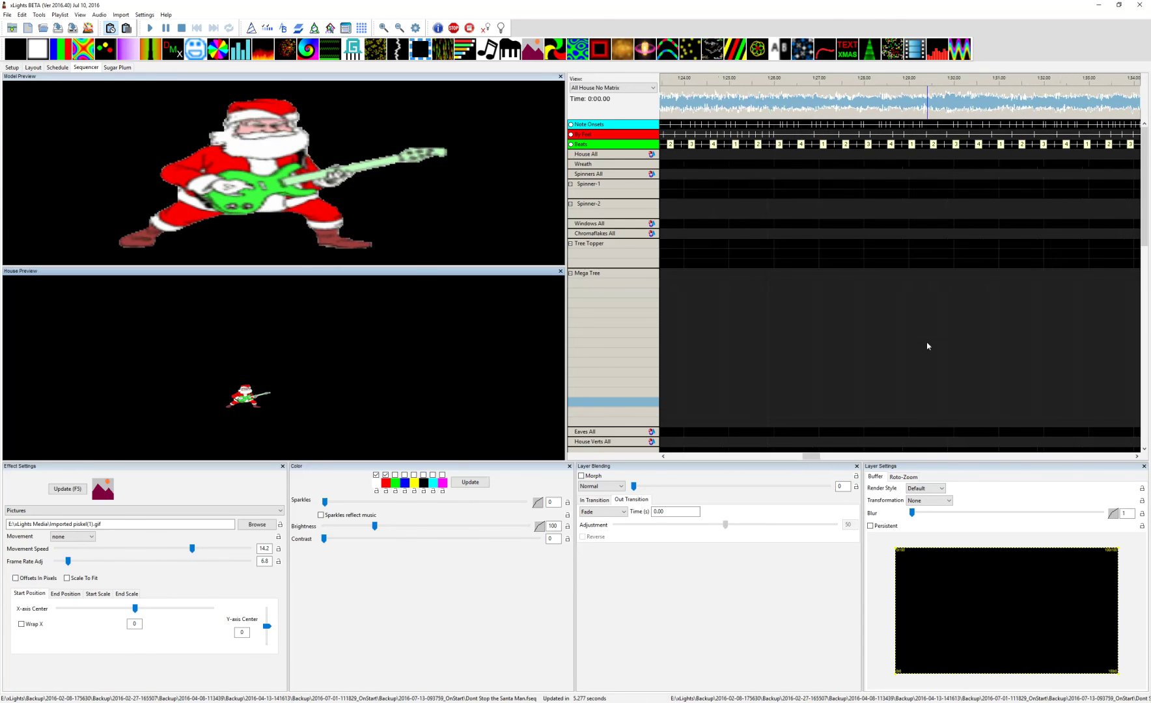
pyautogui.hscroll(-15, 926, 345)
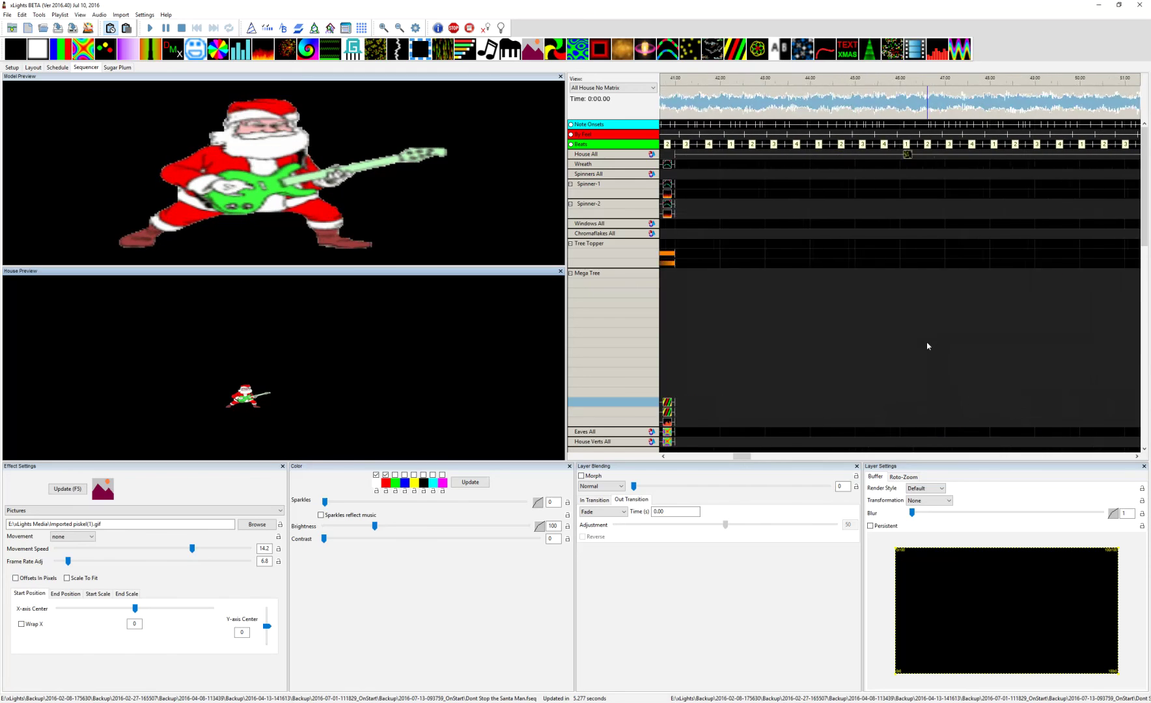
pyautogui.hscroll(-5, 927, 345)
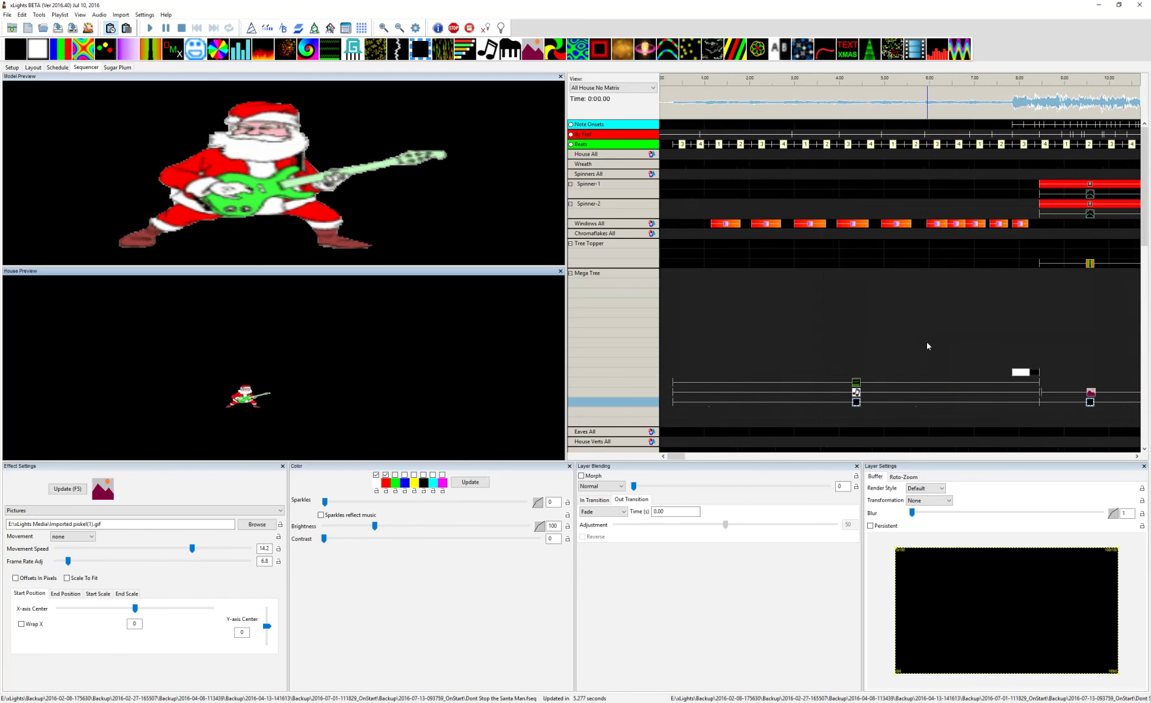
pyautogui.scroll(-2, 937, 327)
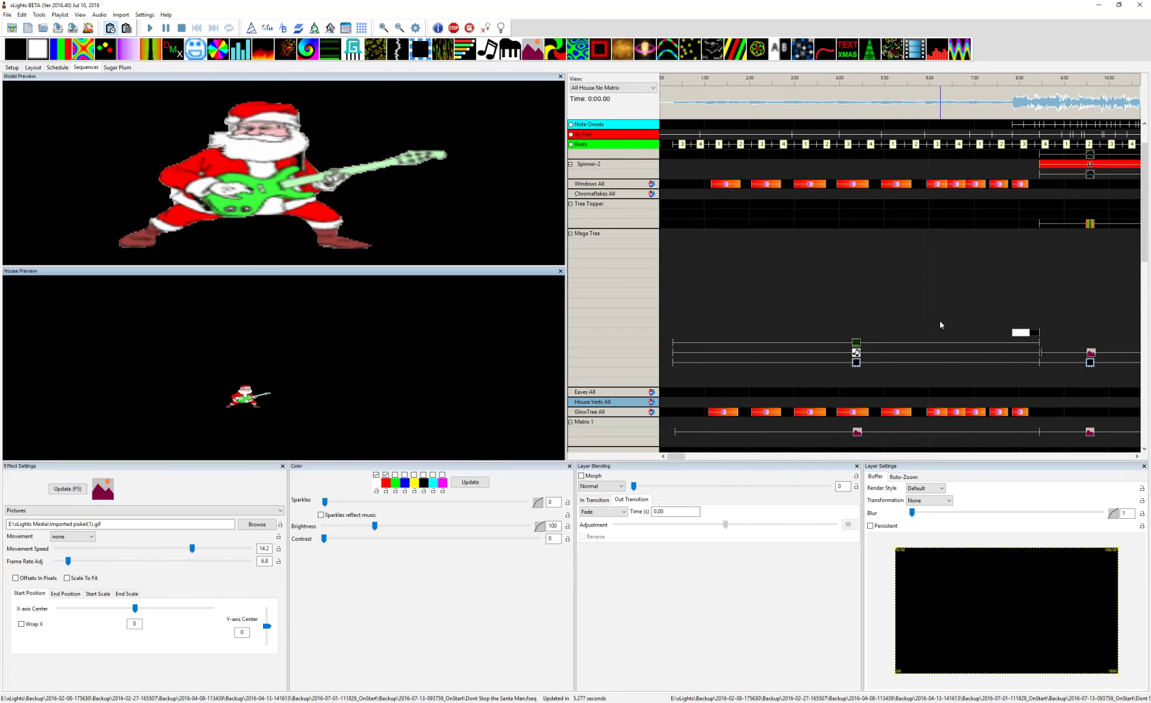
pyautogui.hscroll(12, 940, 325)
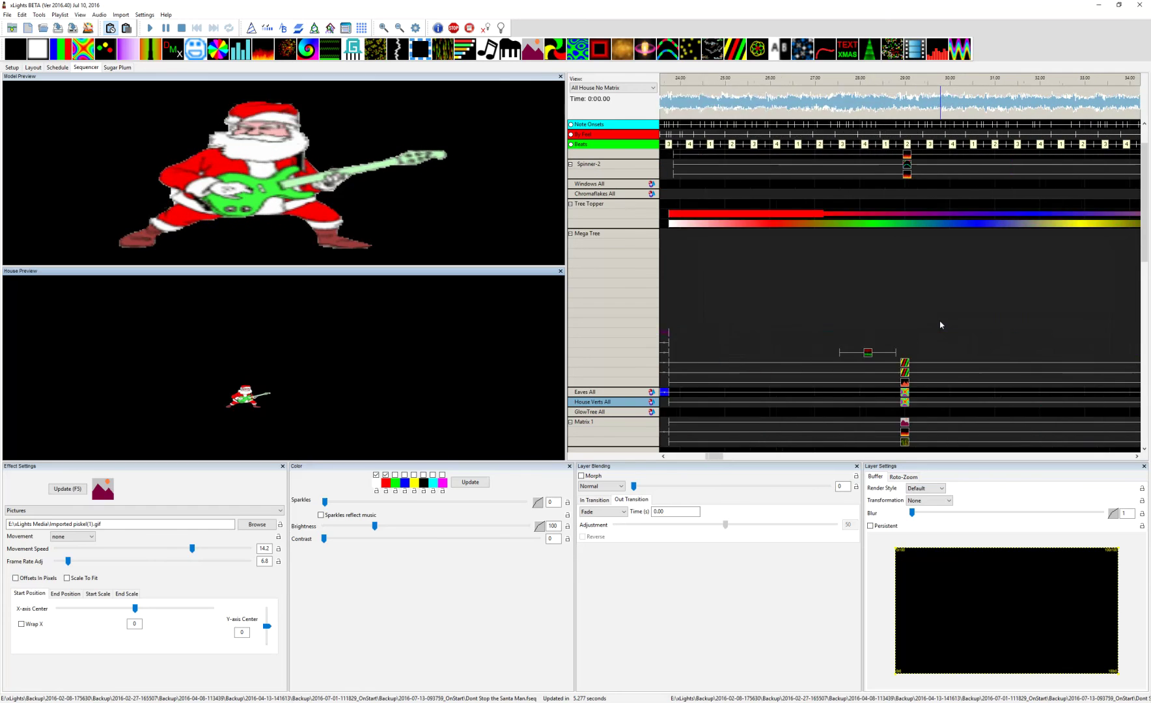
pyautogui.scroll(-10, 1045, 338)
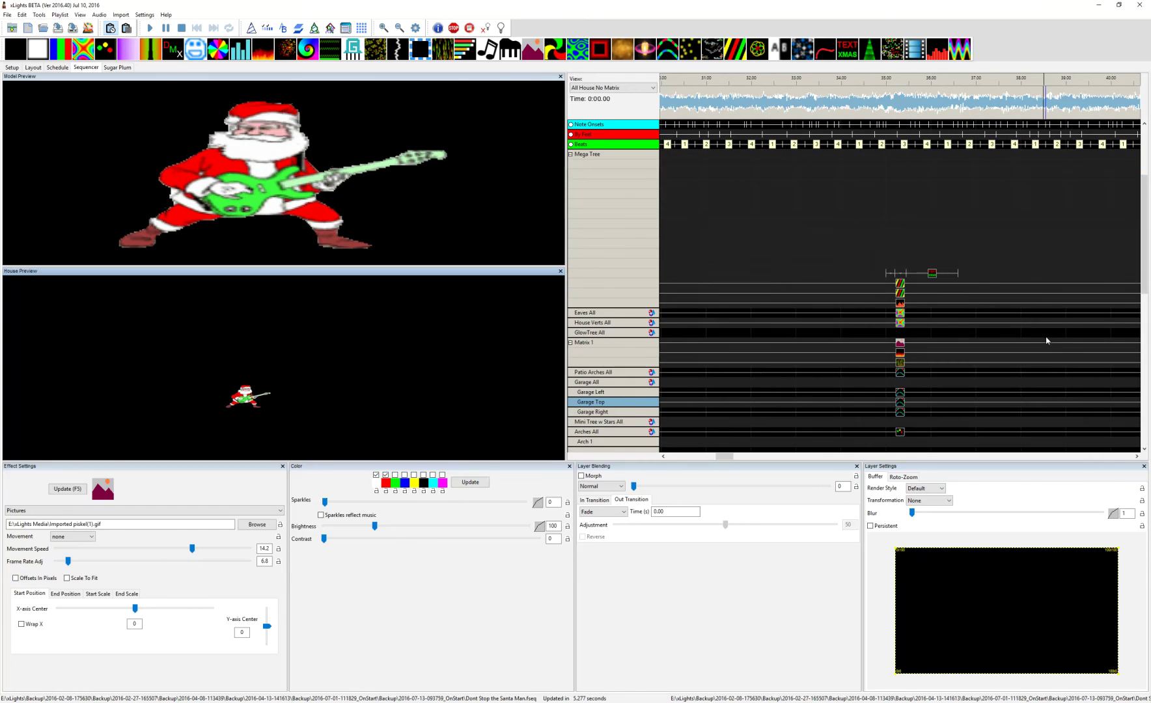
pyautogui.scroll(-2, 1027, 373)
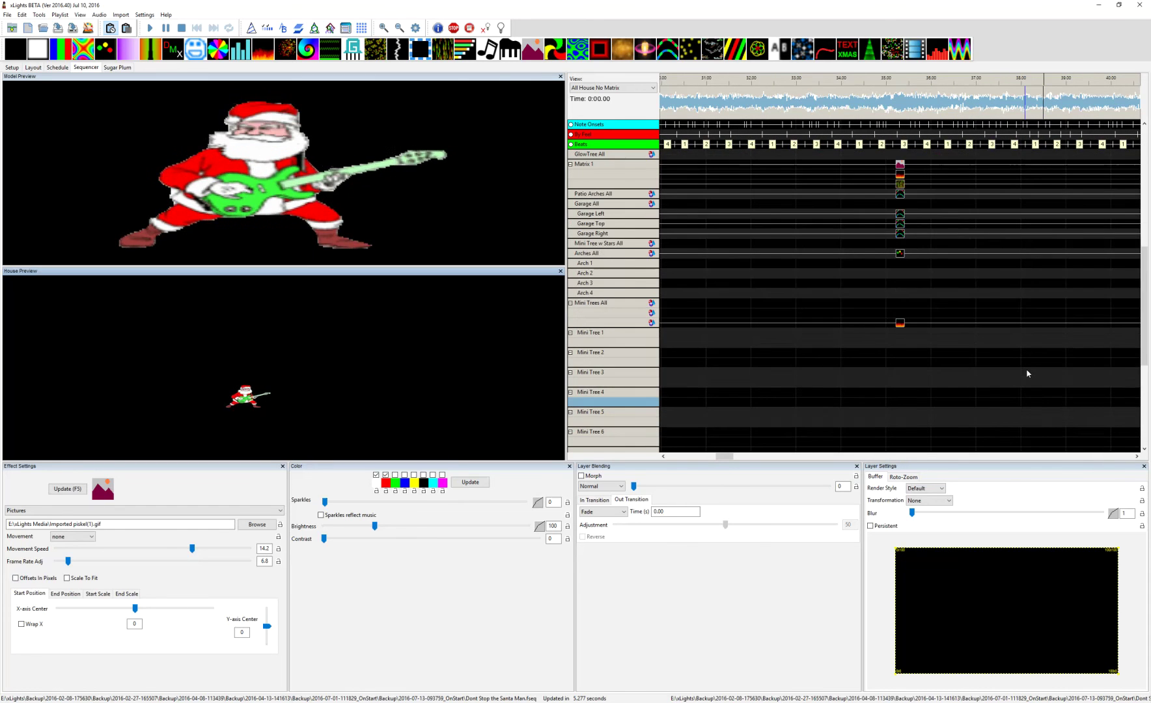
pyautogui.hscroll(2, 1027, 373)
pyautogui.scroll(-2, 1027, 373)
pyautogui.hscroll(5, 1027, 373)
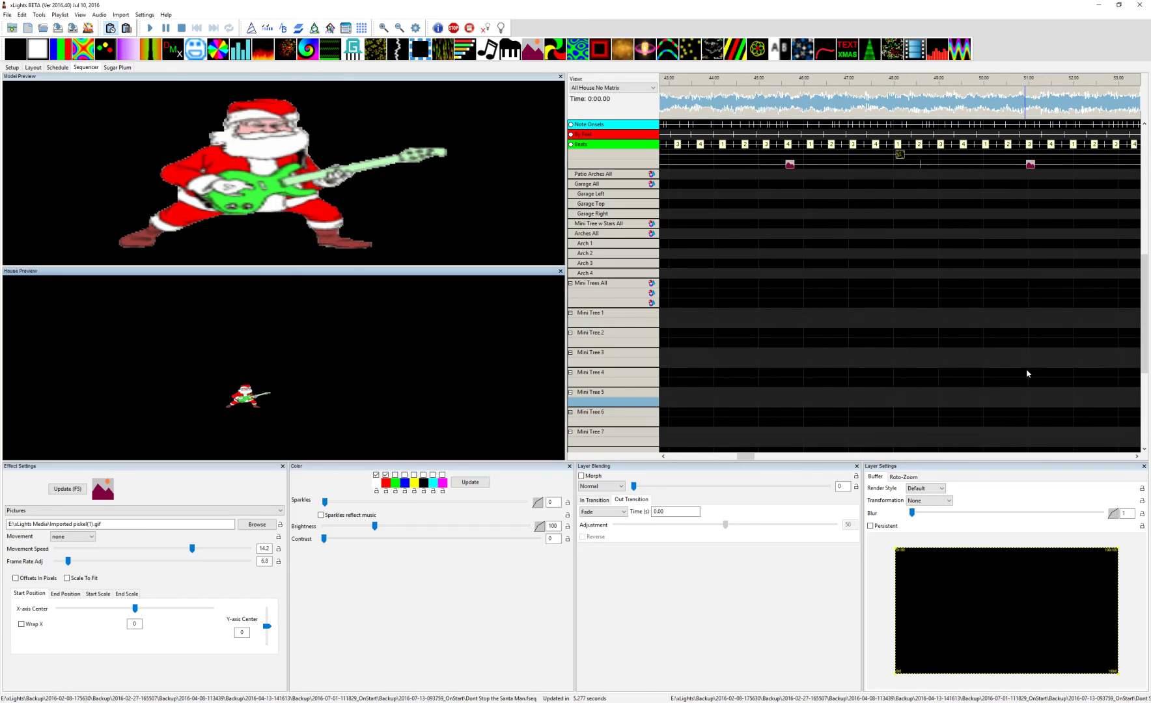
pyautogui.hscroll(15, 1027, 373)
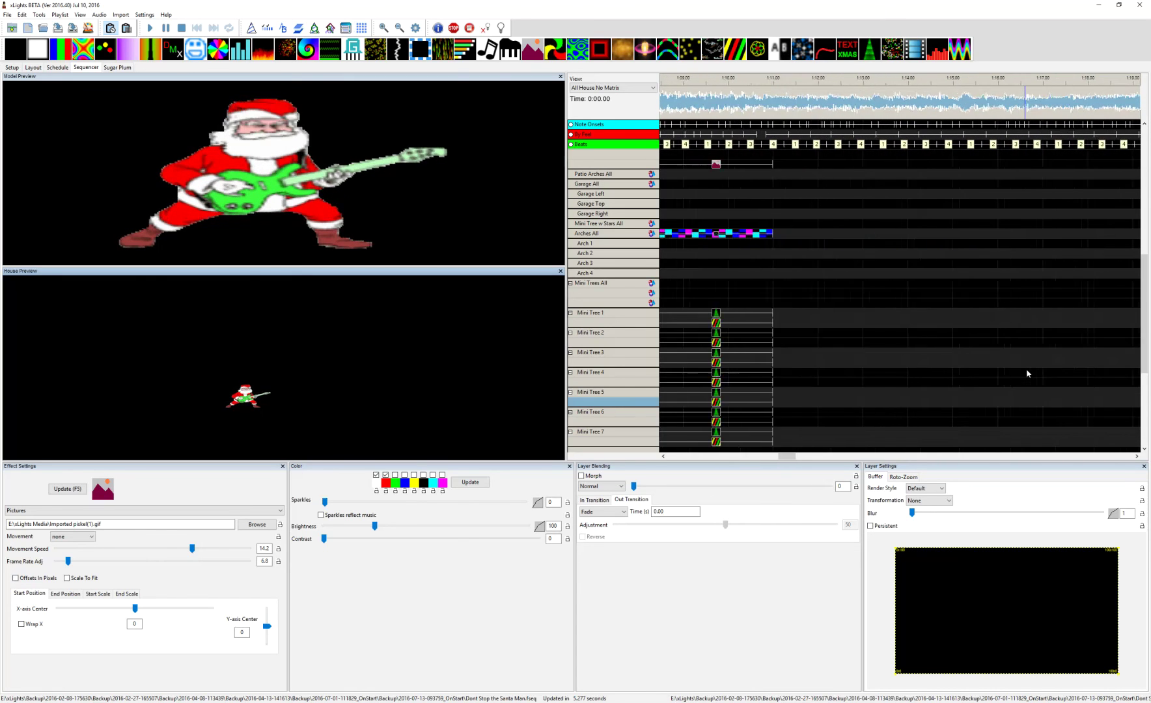
pyautogui.hscroll(-16, 1027, 373)
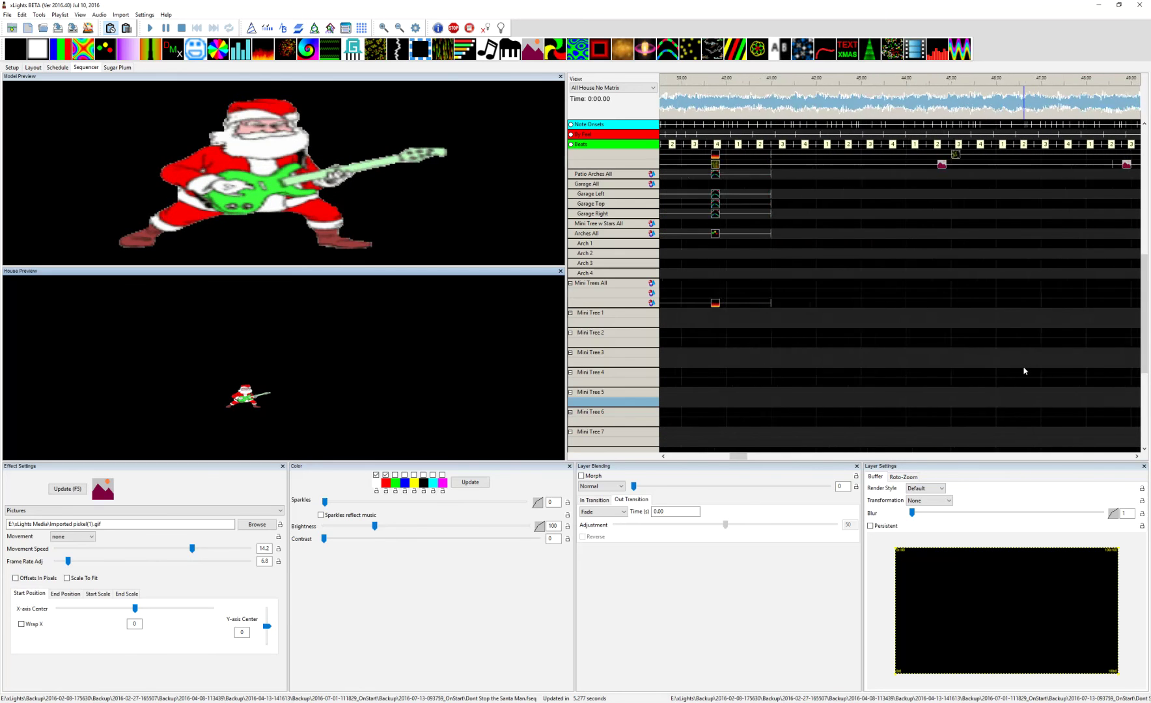
pyautogui.hscroll(-6, 1024, 371)
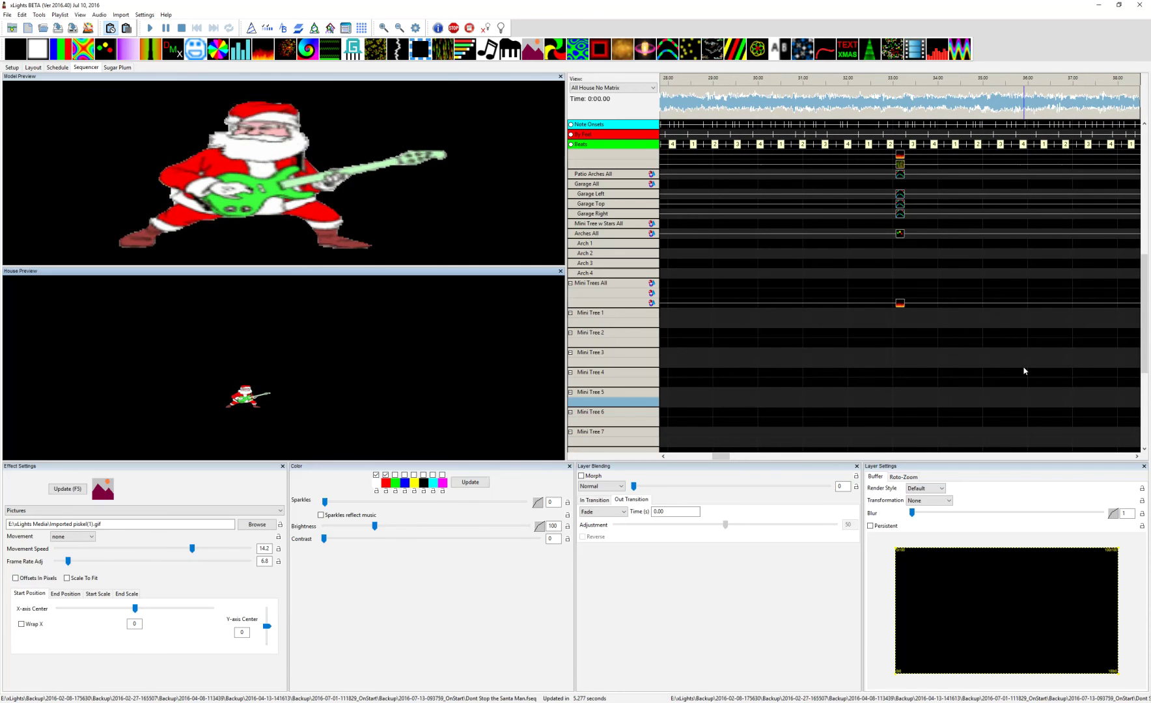